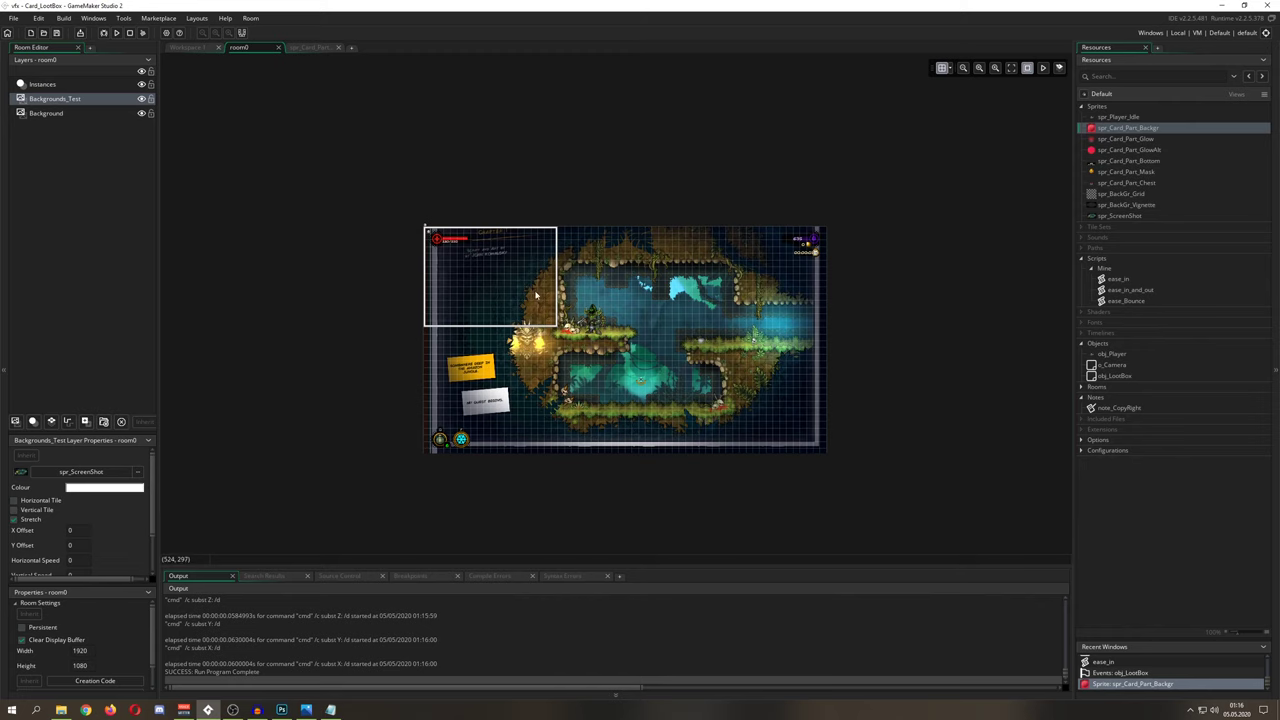
Step: Toggle the Backgrounds_Test layer's visibility off and on to check the test screenshot in room0
scroll(535, 295, up, 4)
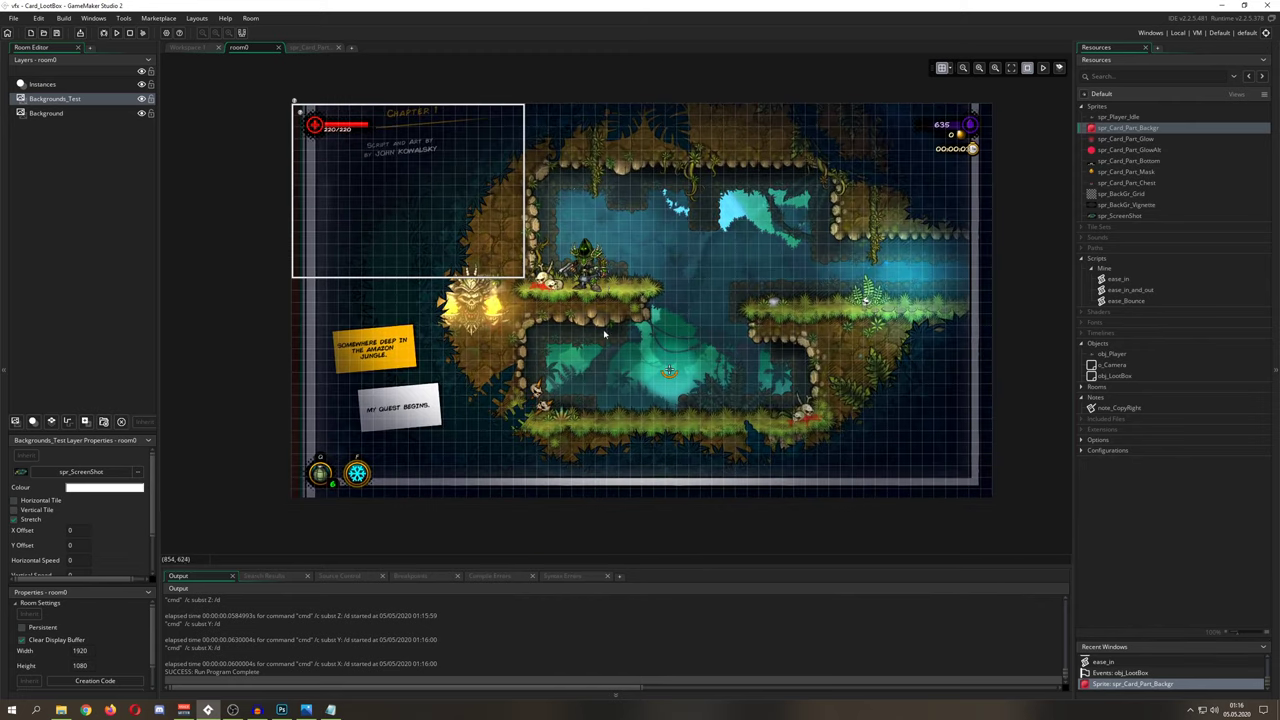
click(141, 98)
click(141, 98)
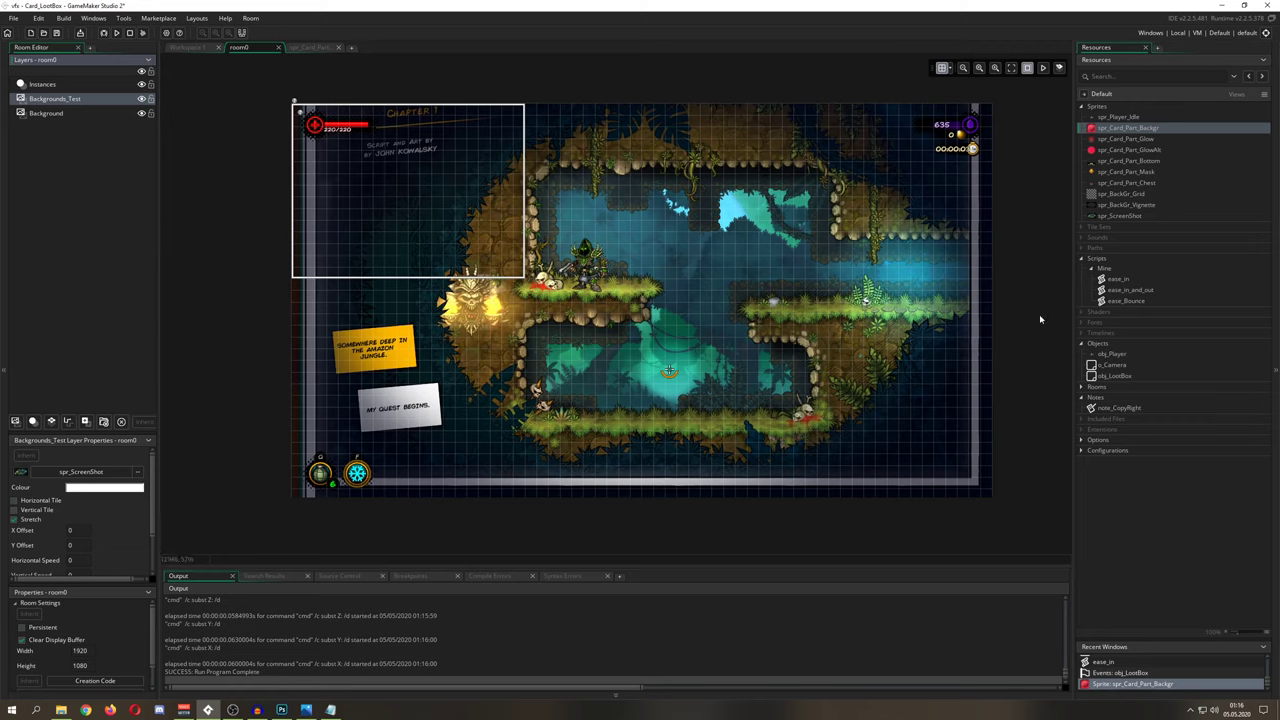
Step: Collapse the Mine scripts folder and open the obj_LootBox object
click(1091, 271)
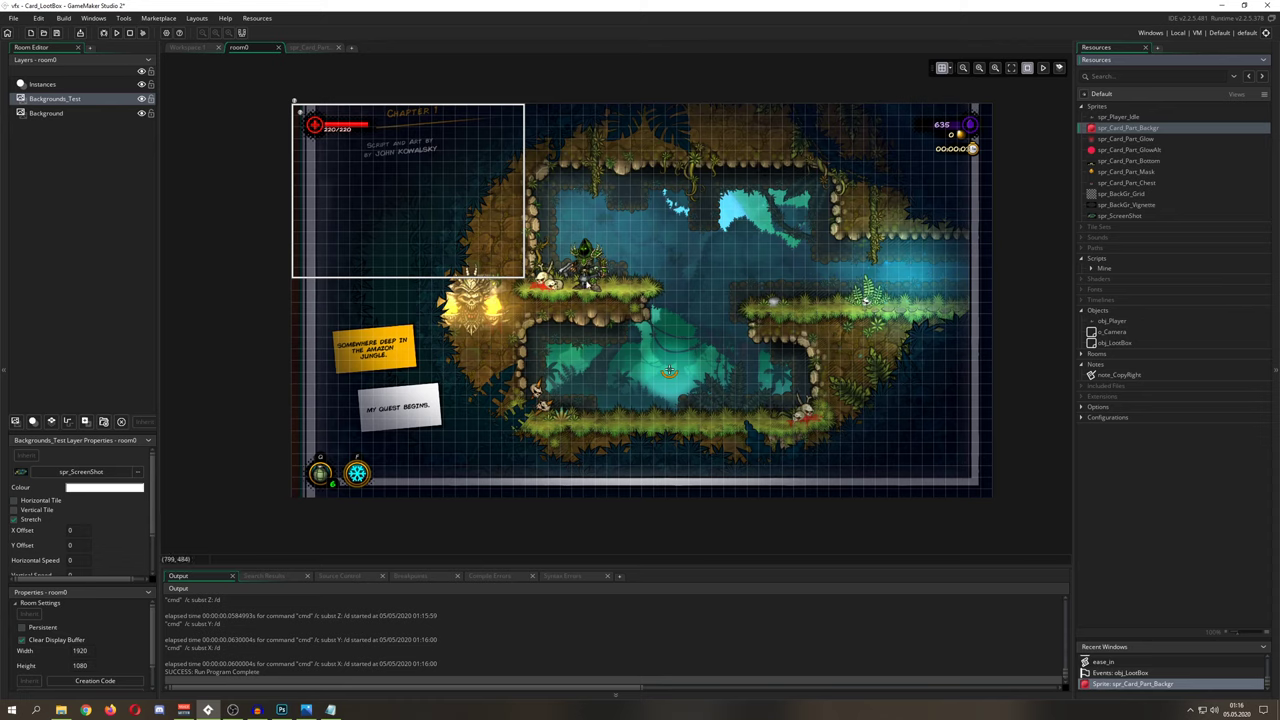
click(1083, 365)
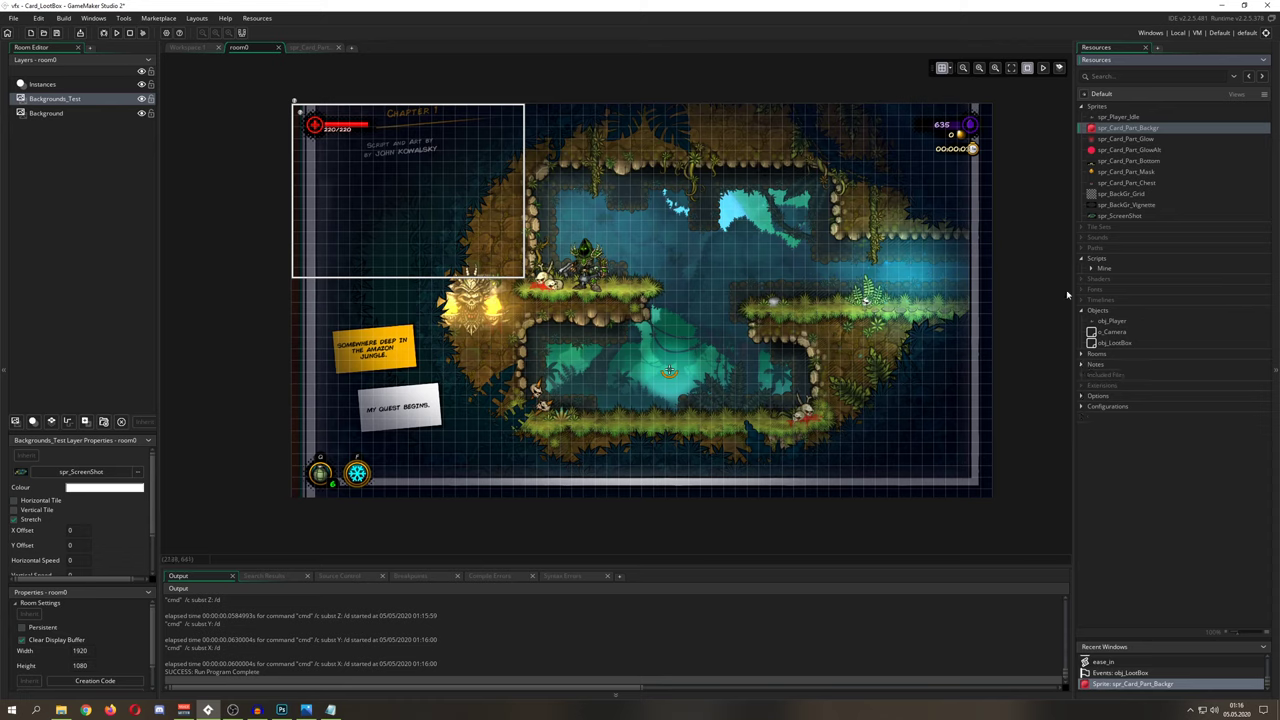
double_click(1115, 343)
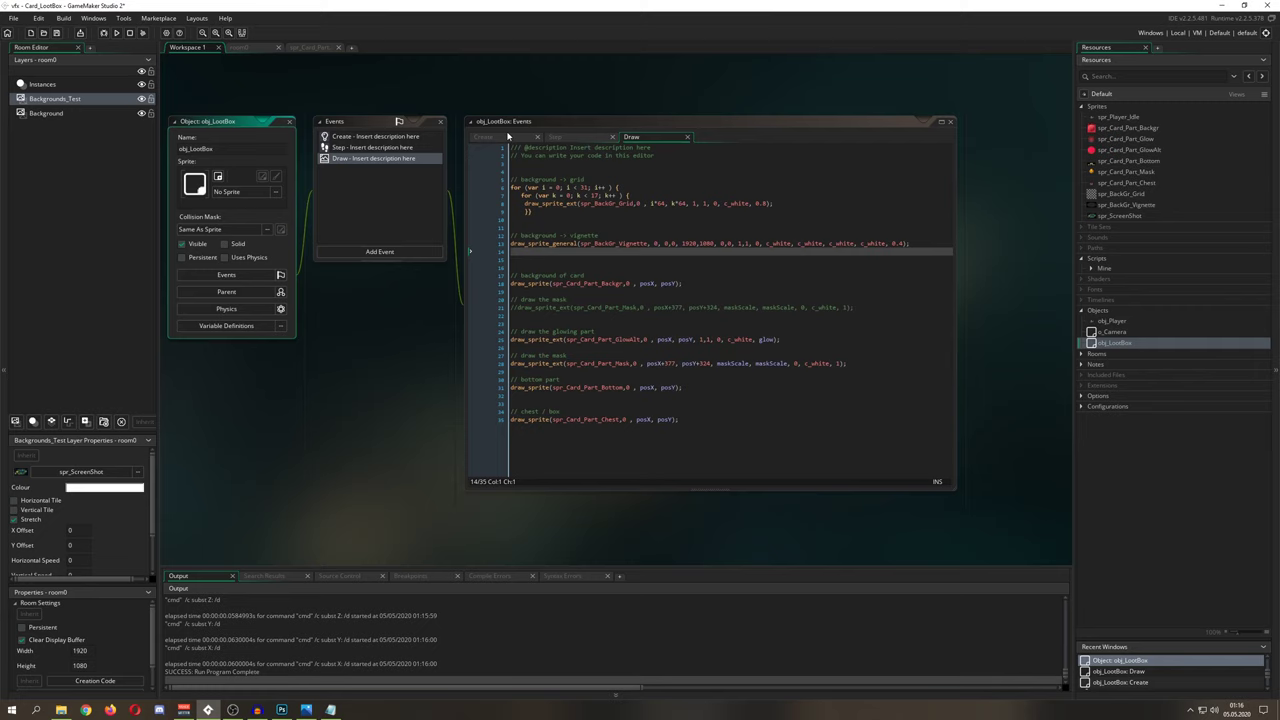
Step: Review obj_LootBox's Create event, examining the position, red glow easing and mask scale easing variables
click(507, 136)
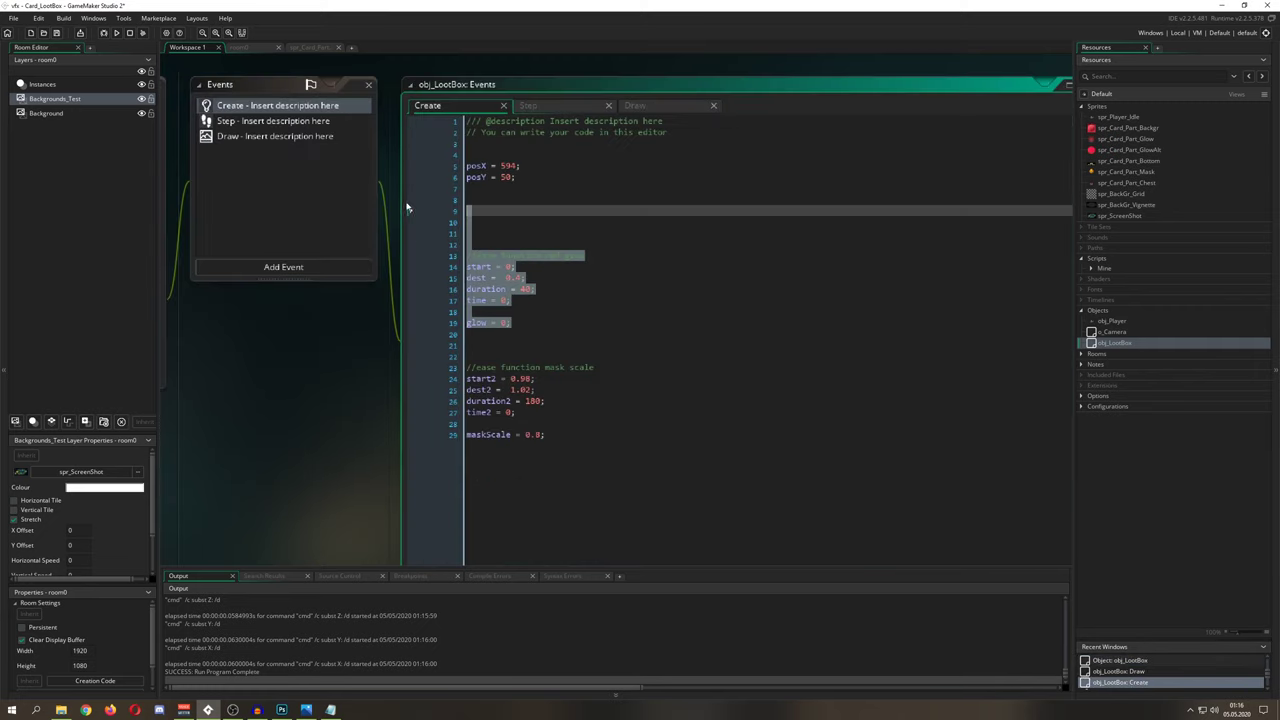
scroll(366, 343, down, 2)
scroll(473, 304, up, 2)
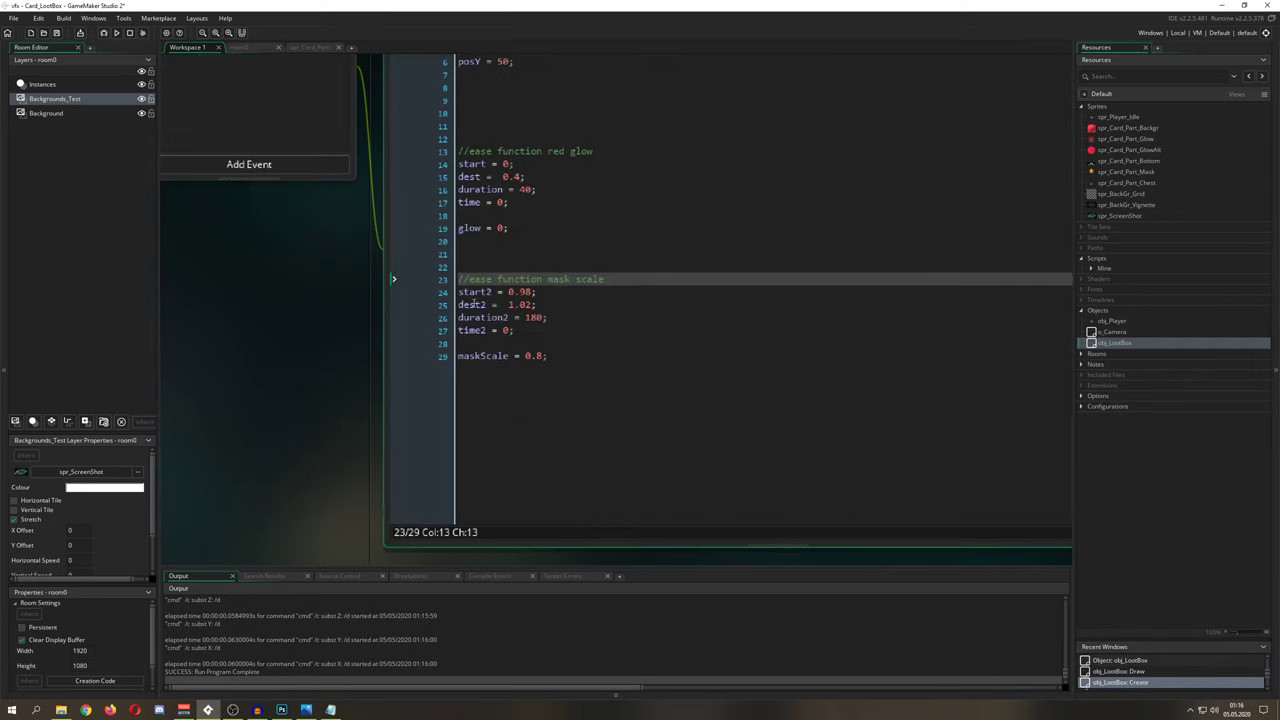
drag(523, 545, 477, 392)
scroll(464, 394, up, 2)
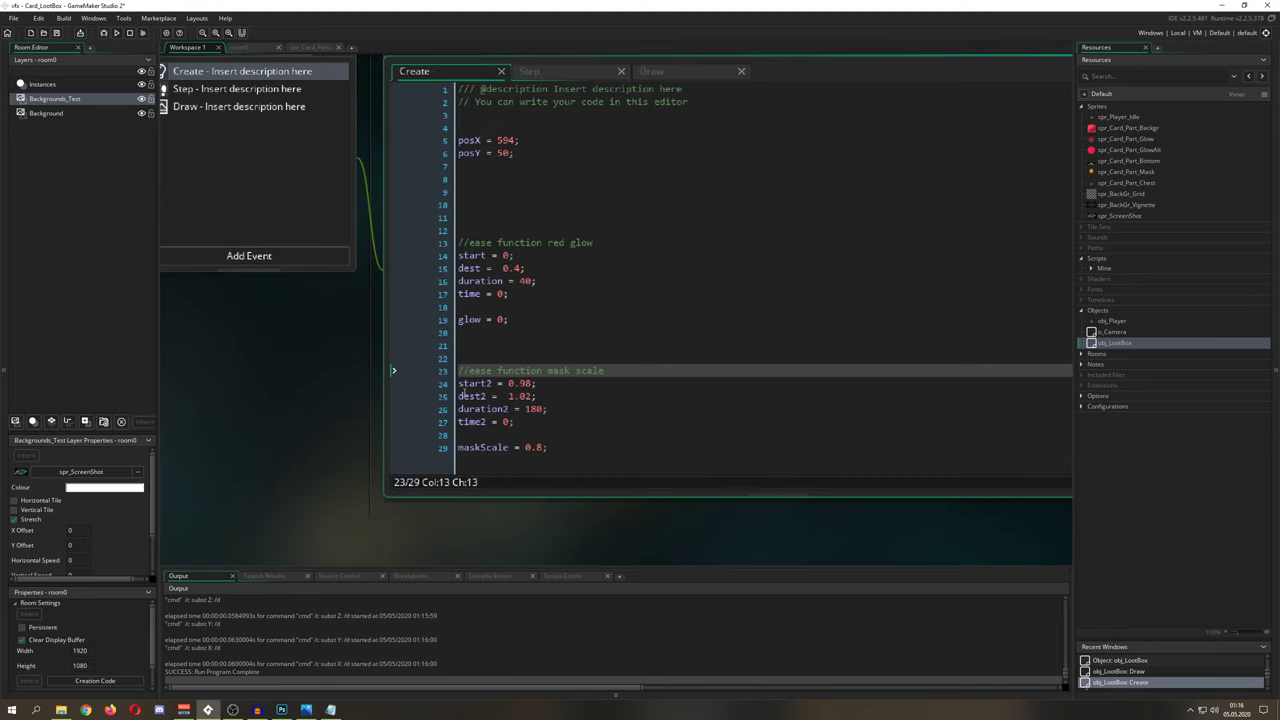
click(532, 361)
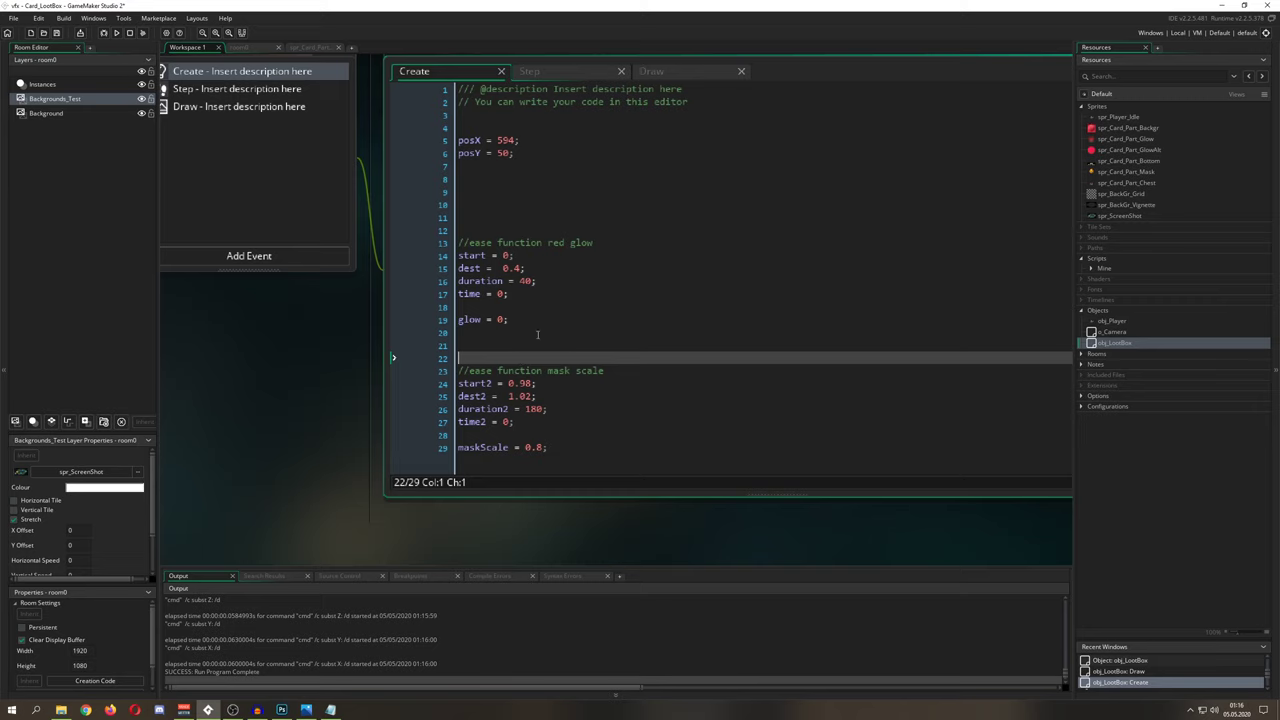
click(477, 332)
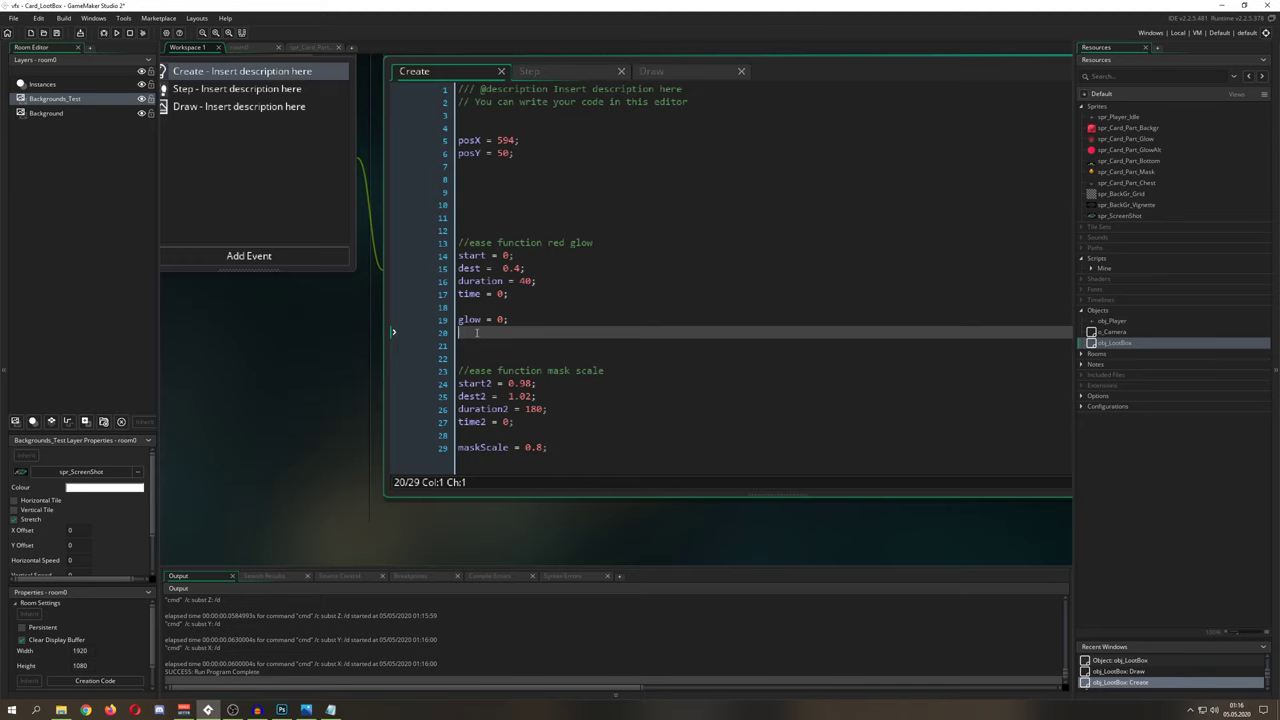
drag(511, 330, 458, 255)
drag(458, 319, 510, 319)
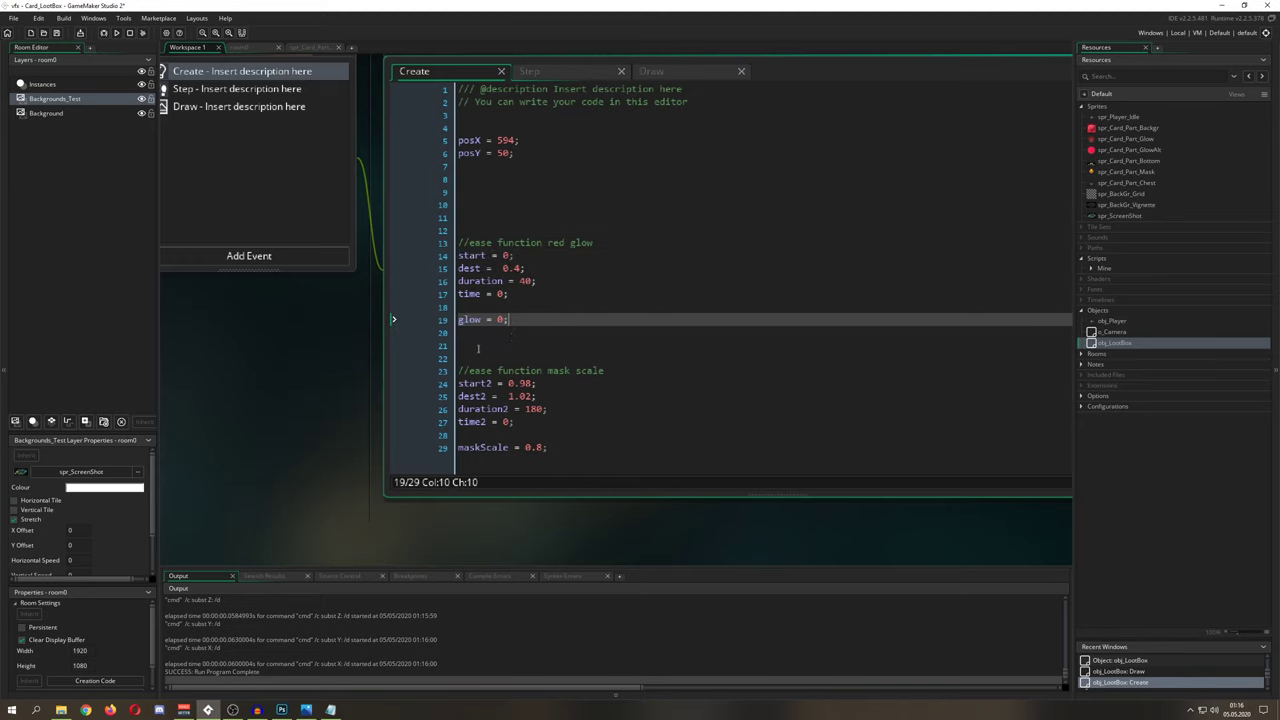
click(478, 346)
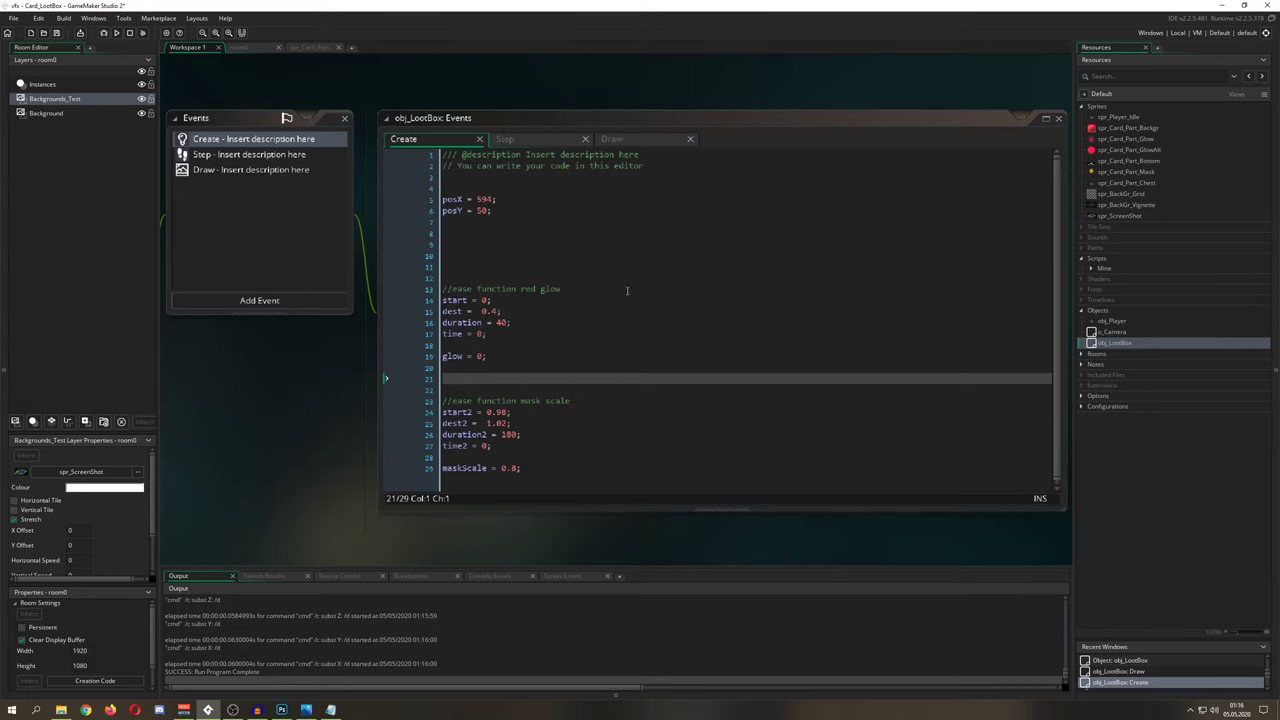
Step: Review obj_LootBox's Step event, examining the ease_in_and_out code for the glow and the mask scale
click(518, 142)
click(557, 280)
scroll(552, 280, down, 2)
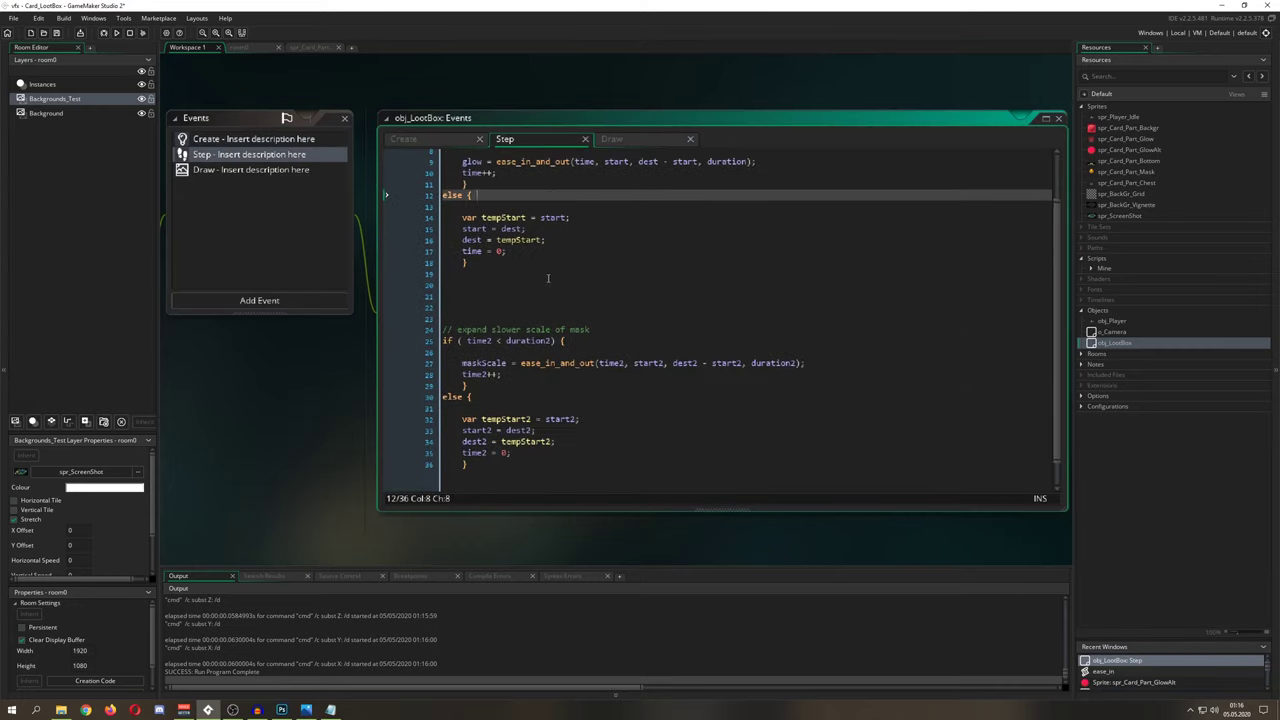
scroll(547, 277, up, 2)
scroll(540, 279, up, 3)
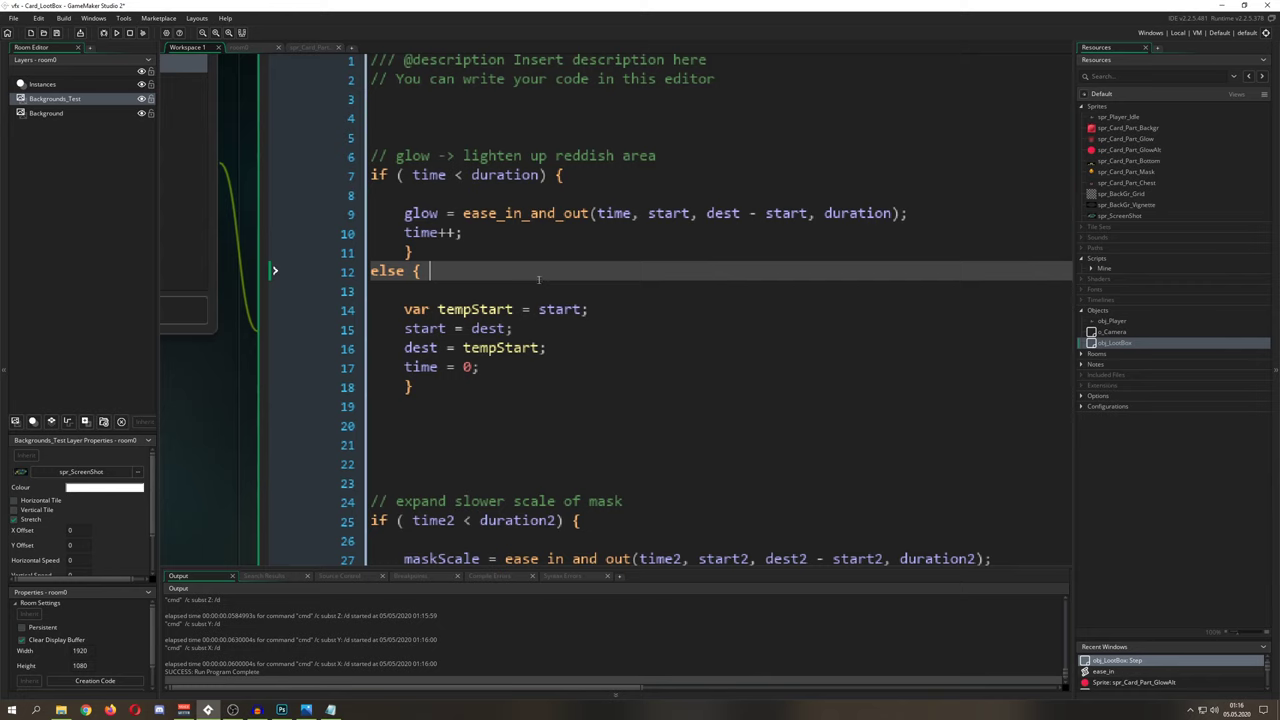
scroll(490, 260, down, 3)
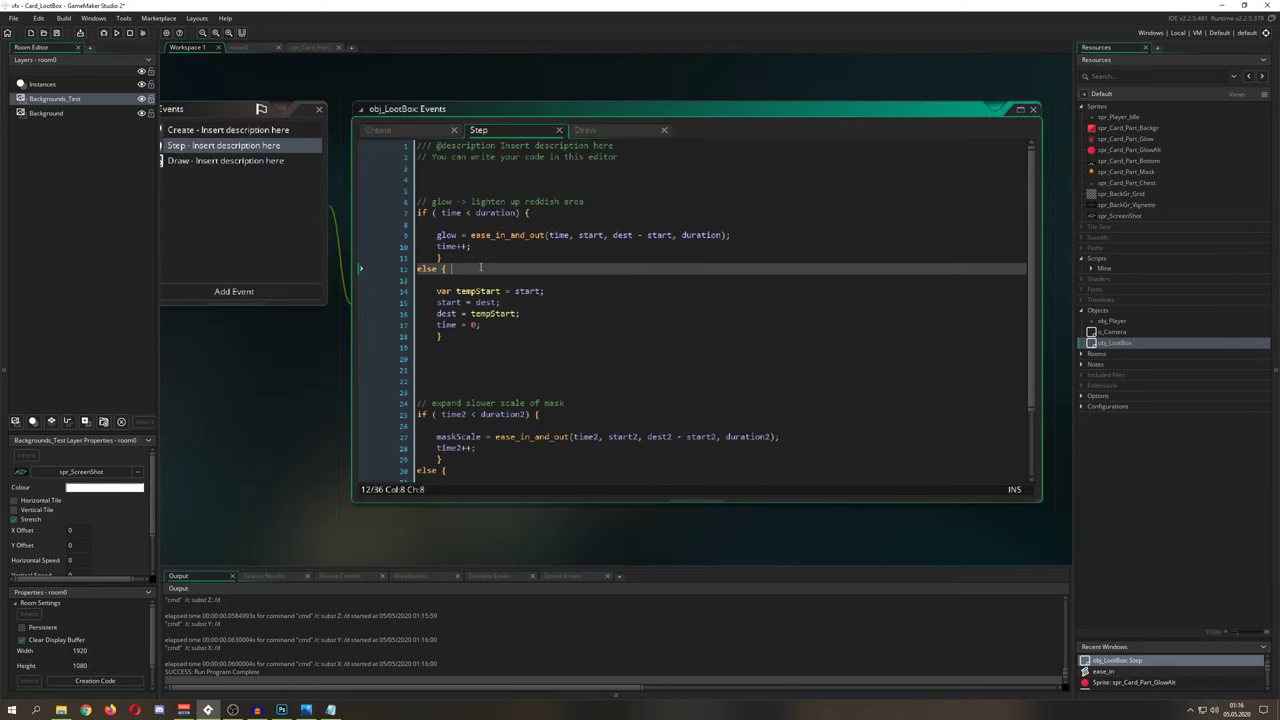
scroll(471, 268, up, 1)
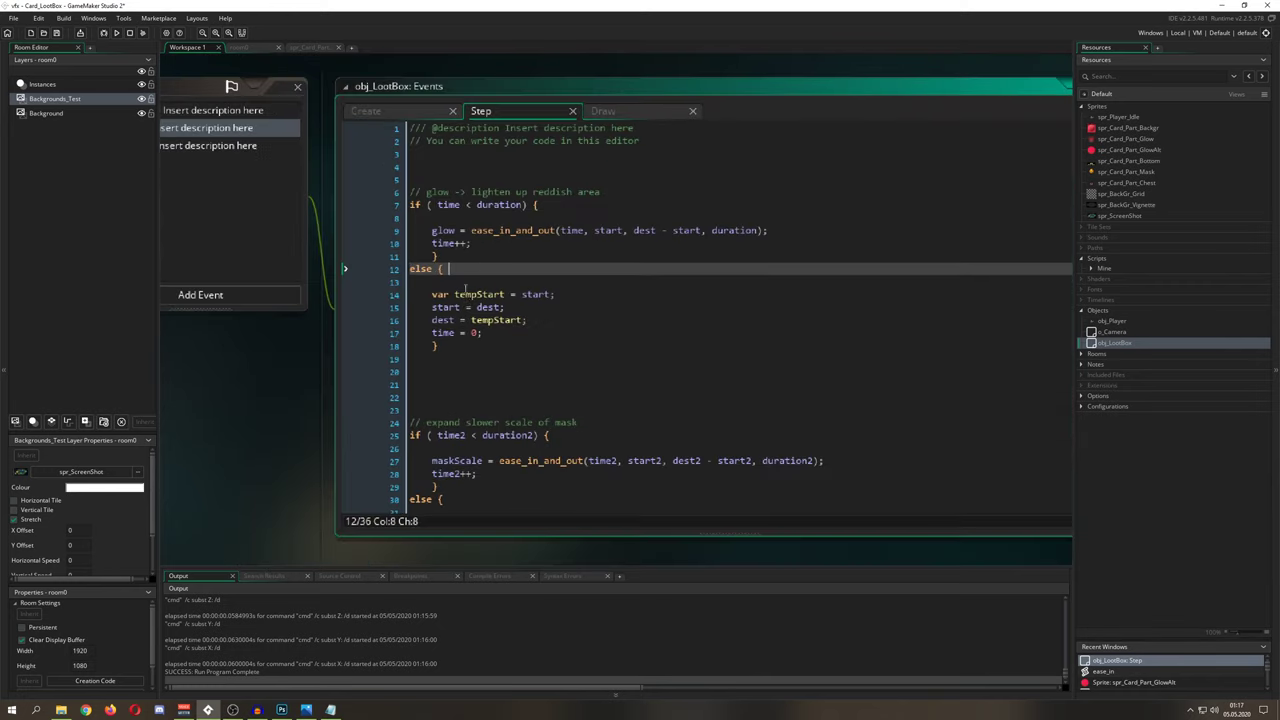
scroll(442, 226, up, 1)
click(443, 231)
scroll(474, 414, down, 3)
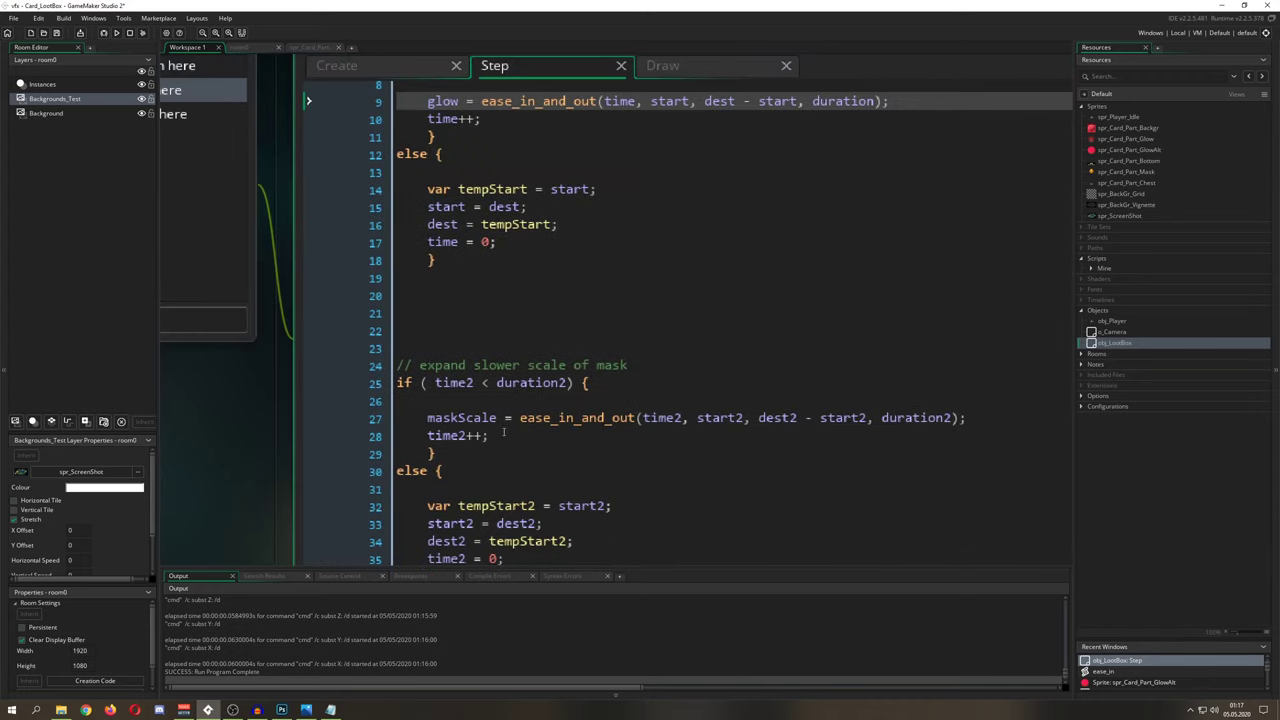
Step: Run the game to view the loot card's glow and mask animation, and close the game window
click(559, 384)
key(F5)
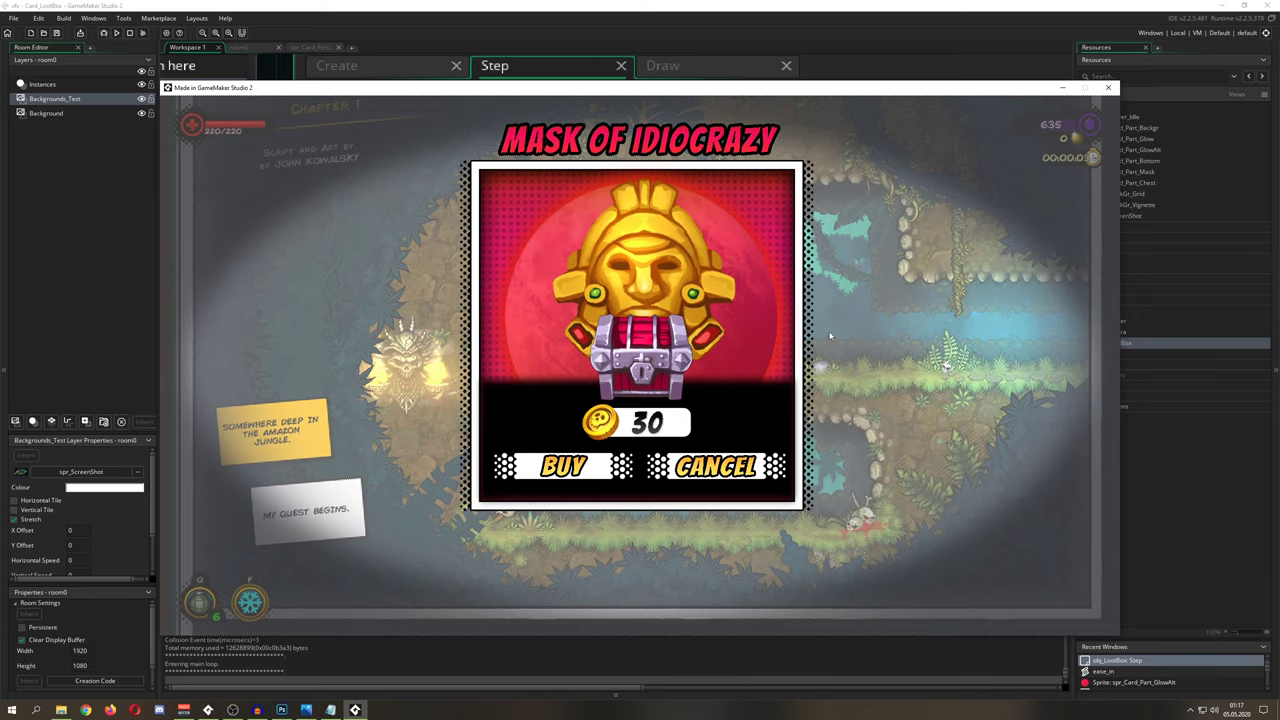
click(1107, 91)
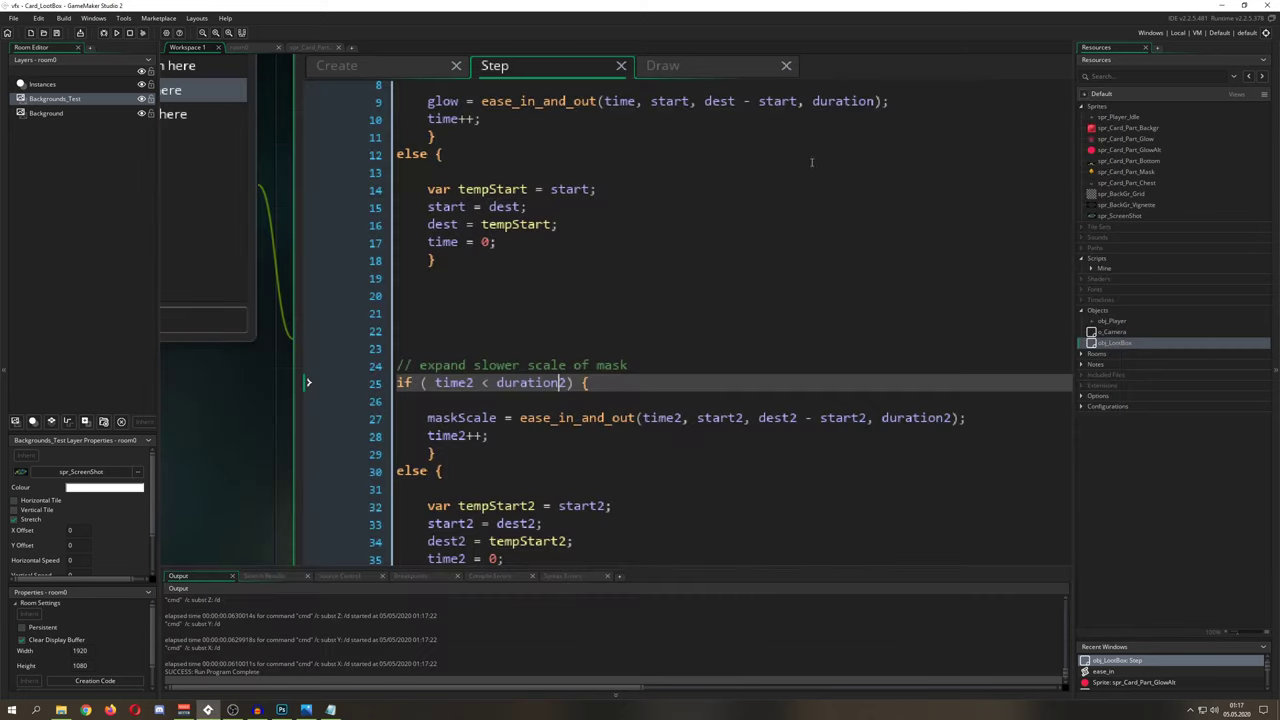
Step: Inspect the spr_BackGr_Grid sprite referenced in obj_LootBox's Draw event and close its sprite editor
click(705, 67)
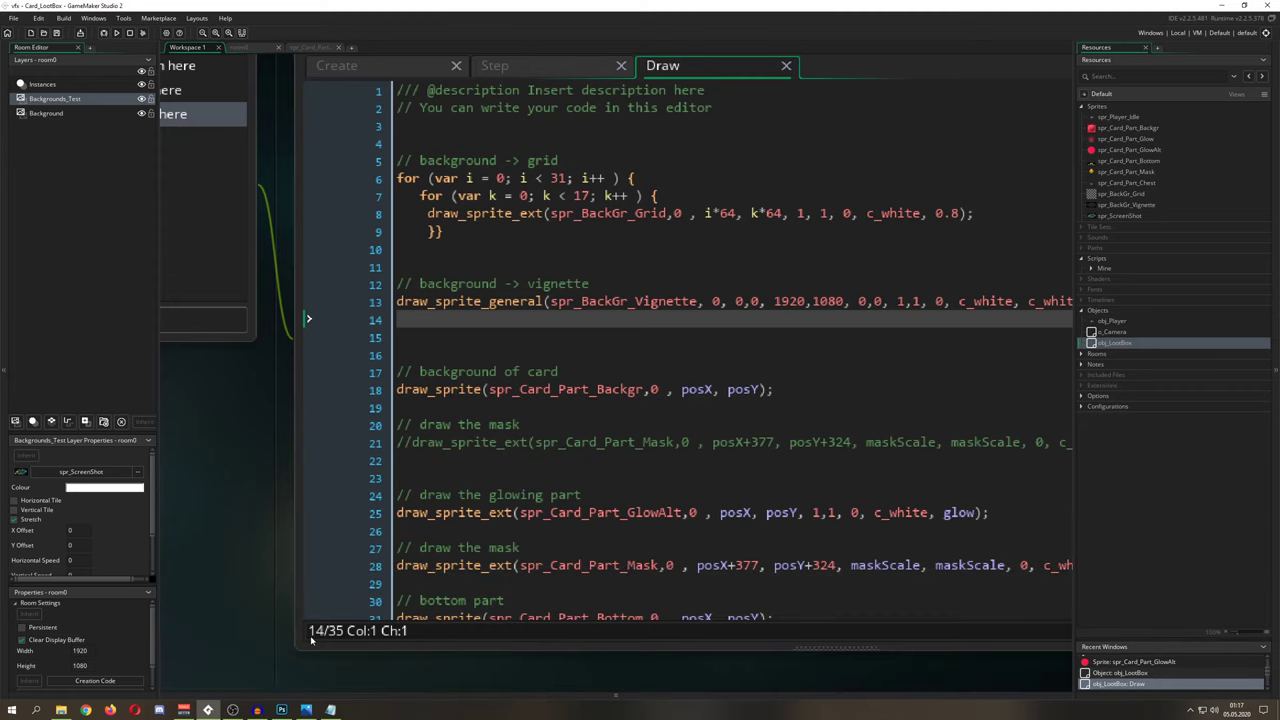
ctrl+scroll(429, 570, down, 2)
ctrl+scroll(506, 552, up, 1)
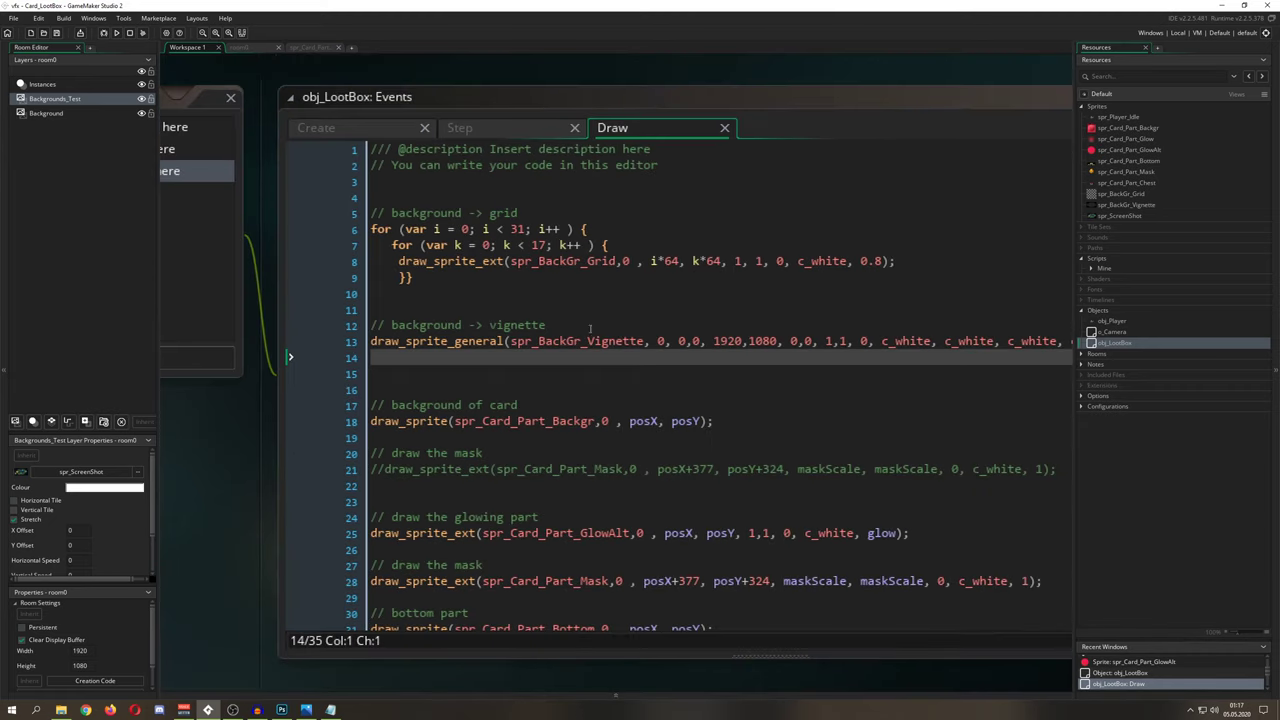
middle_click(576, 262)
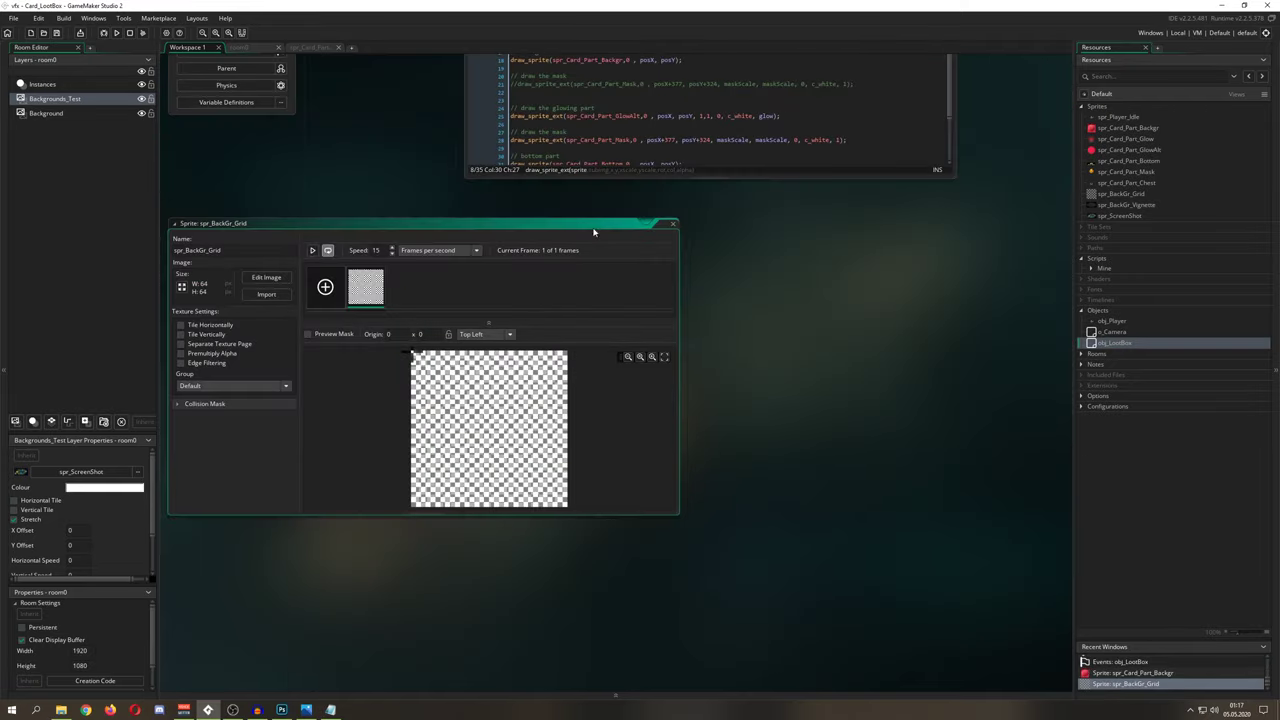
scroll(607, 403, up, 3)
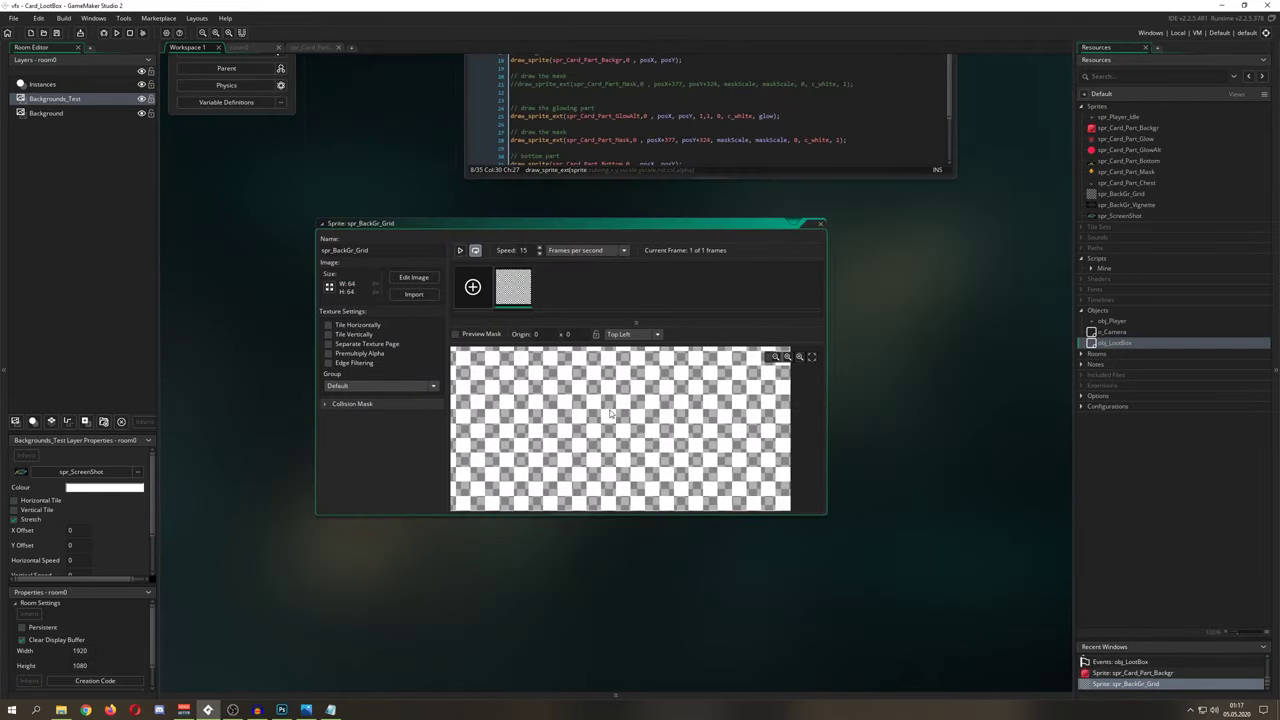
scroll(632, 406, down, 2)
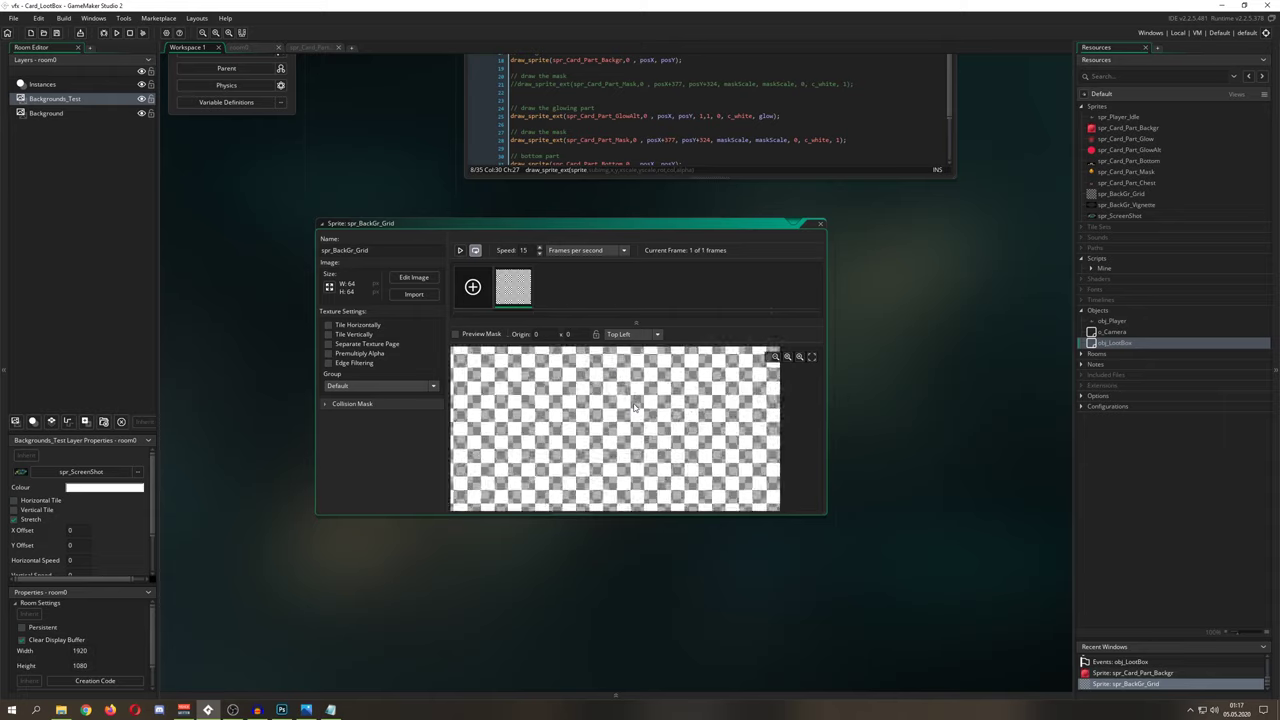
scroll(633, 406, down, 2)
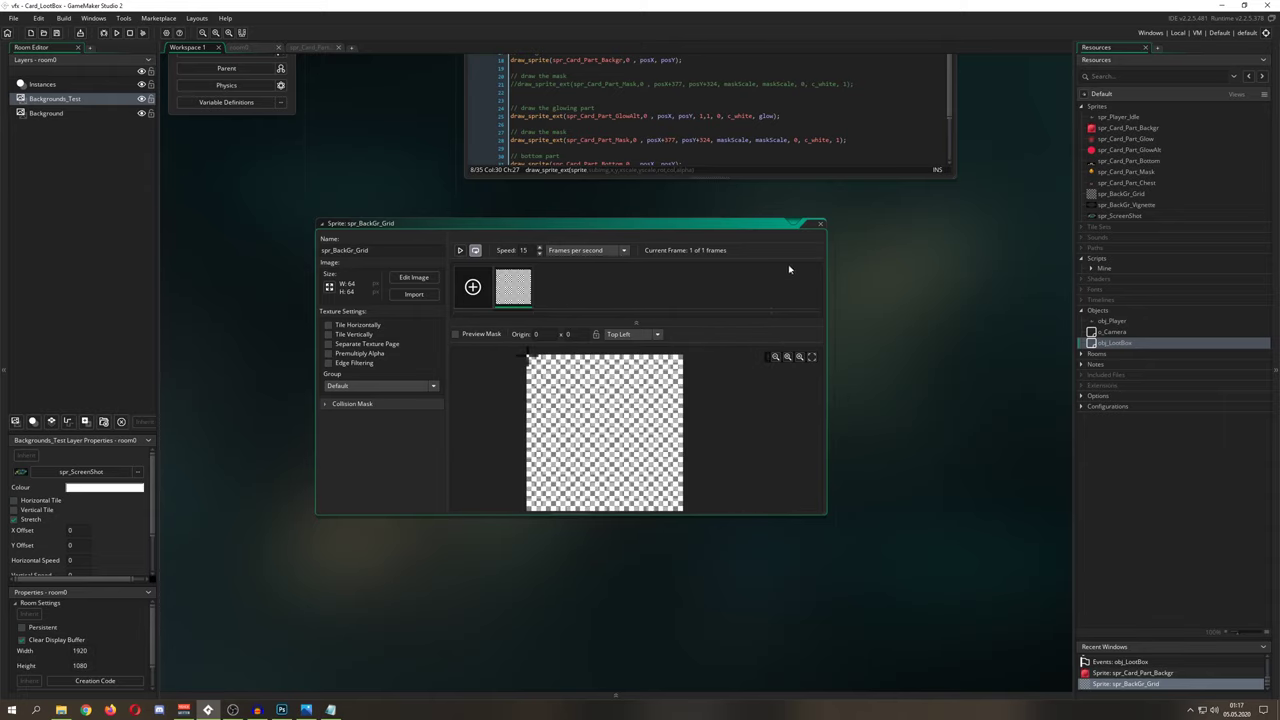
click(820, 223)
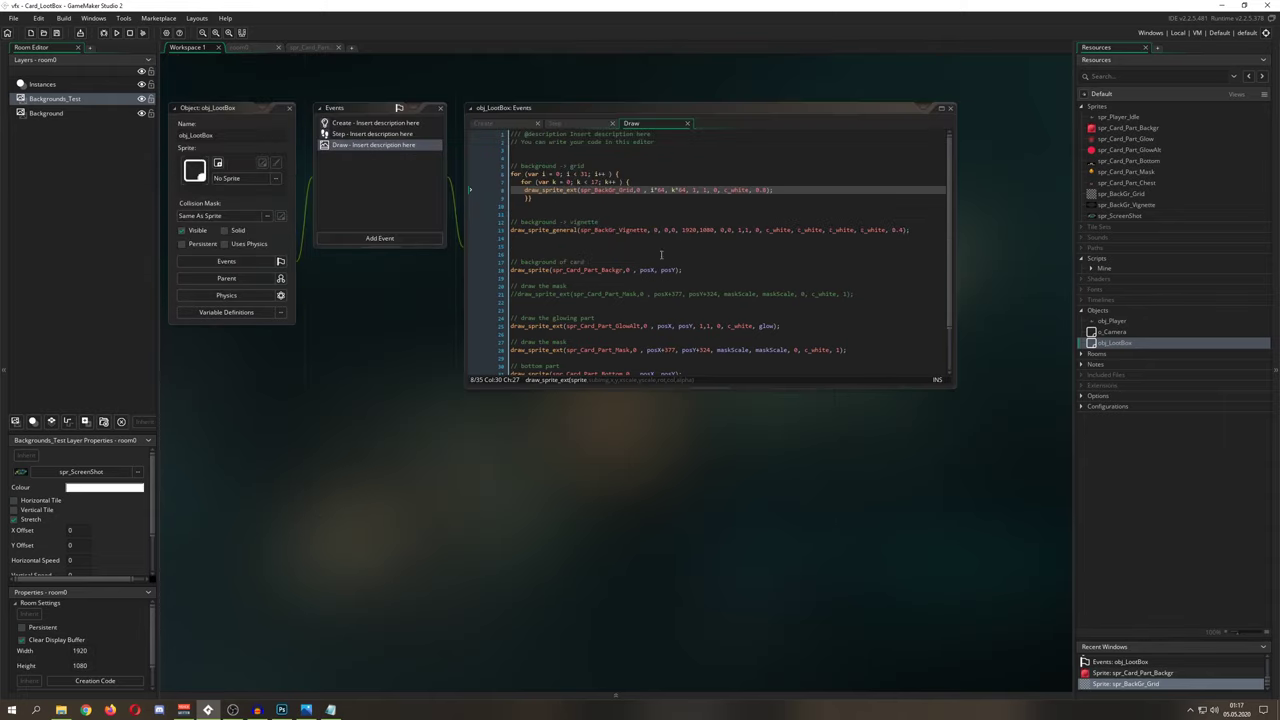
Step: Examine the background grid loop in the Draw event, including the tile position and alpha arguments of draw_sprite_ext
scroll(638, 216, up, 2)
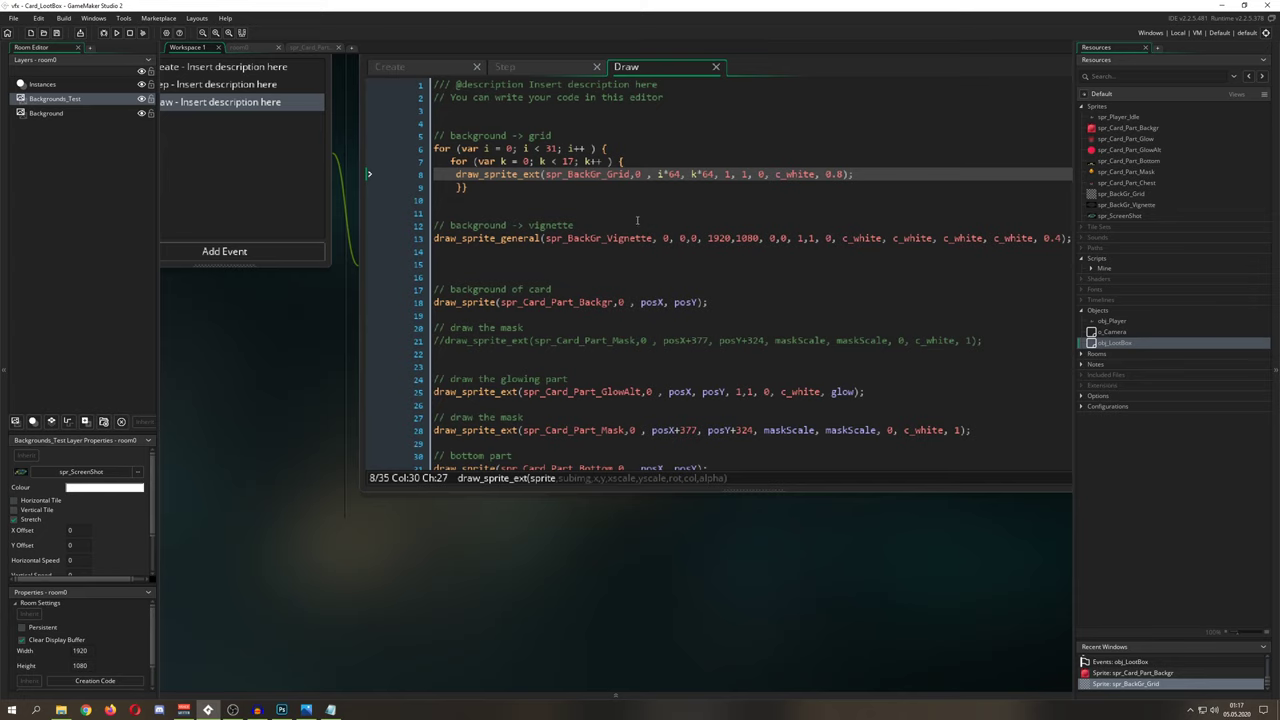
click(667, 174)
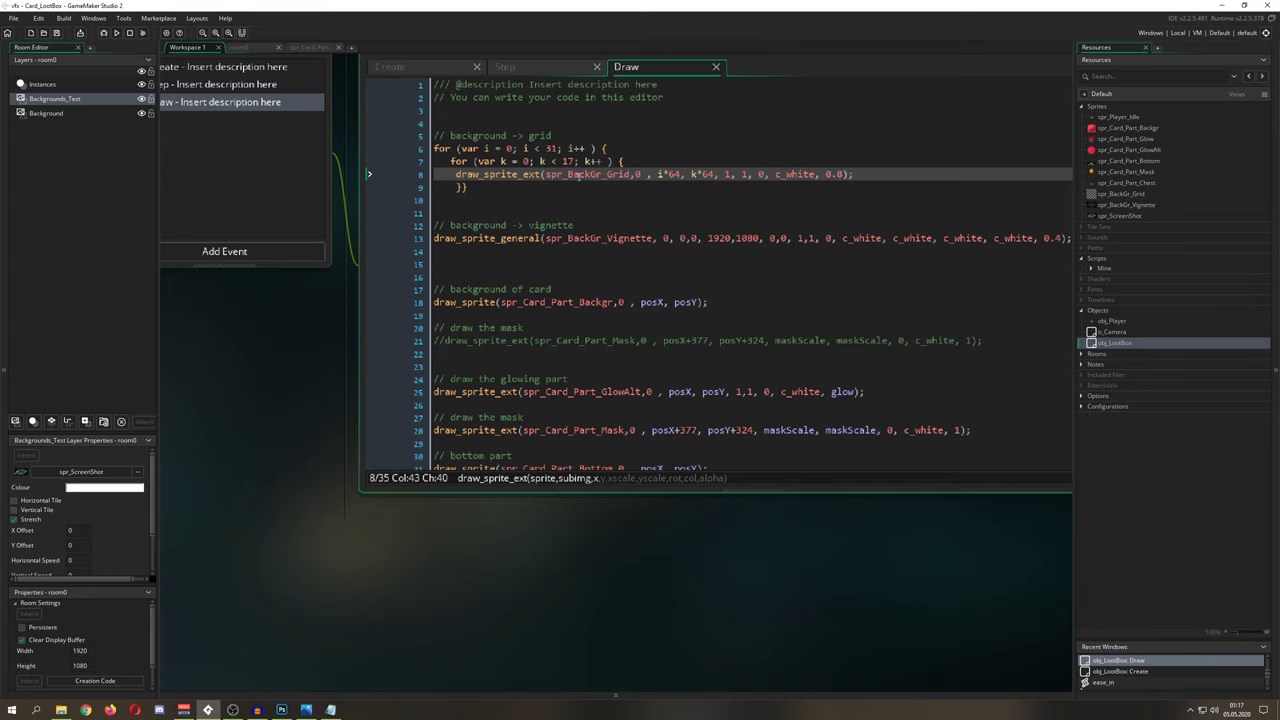
scroll(577, 175, up, 3)
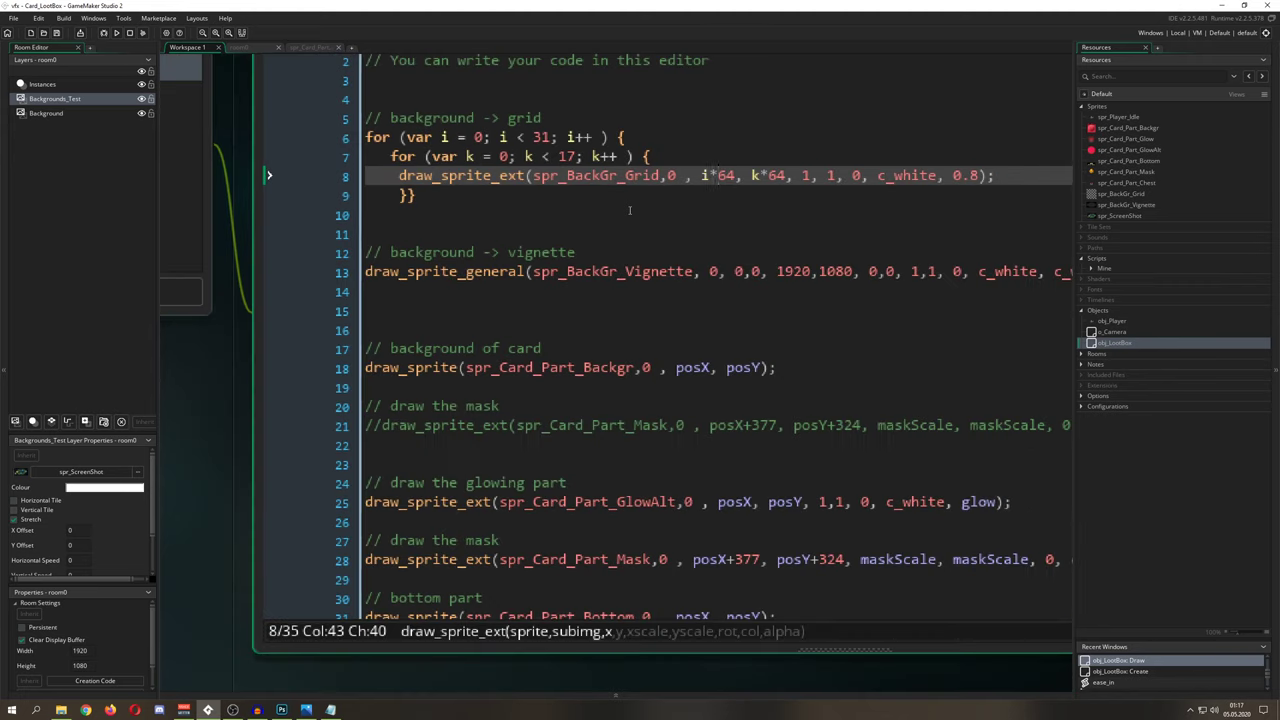
drag(994, 177, 954, 177)
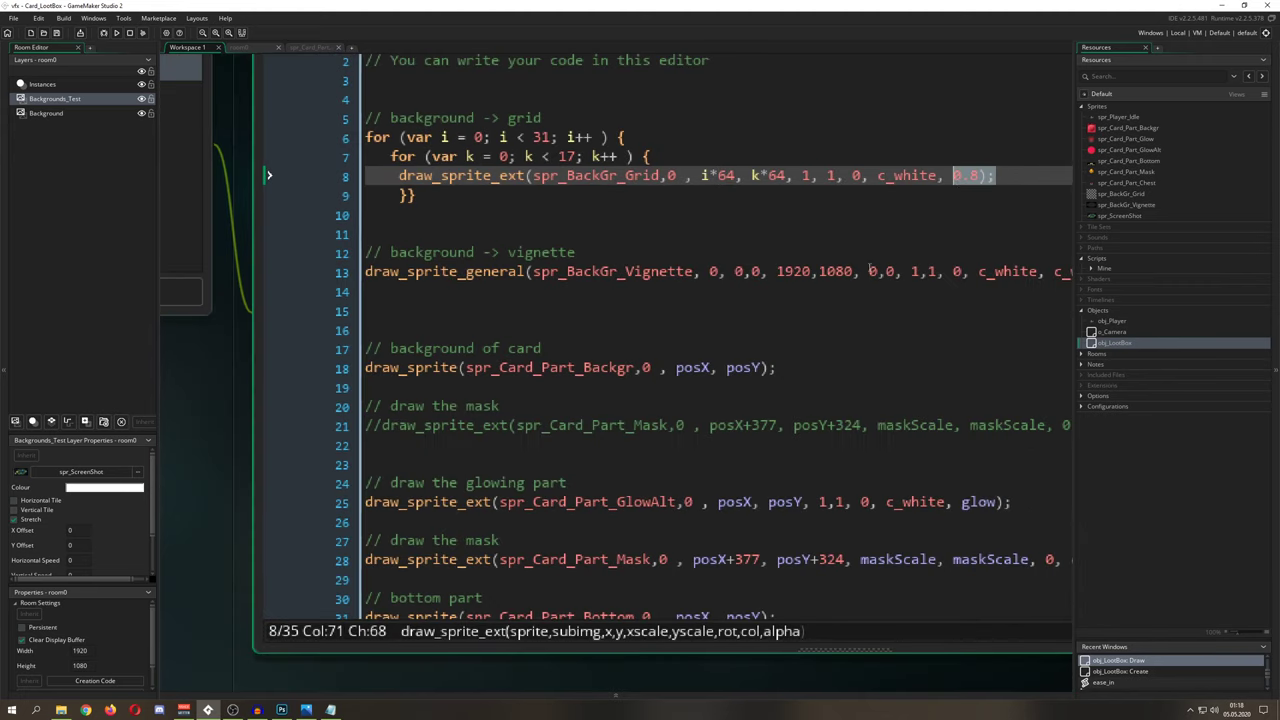
click(644, 385)
scroll(580, 275, down, 2)
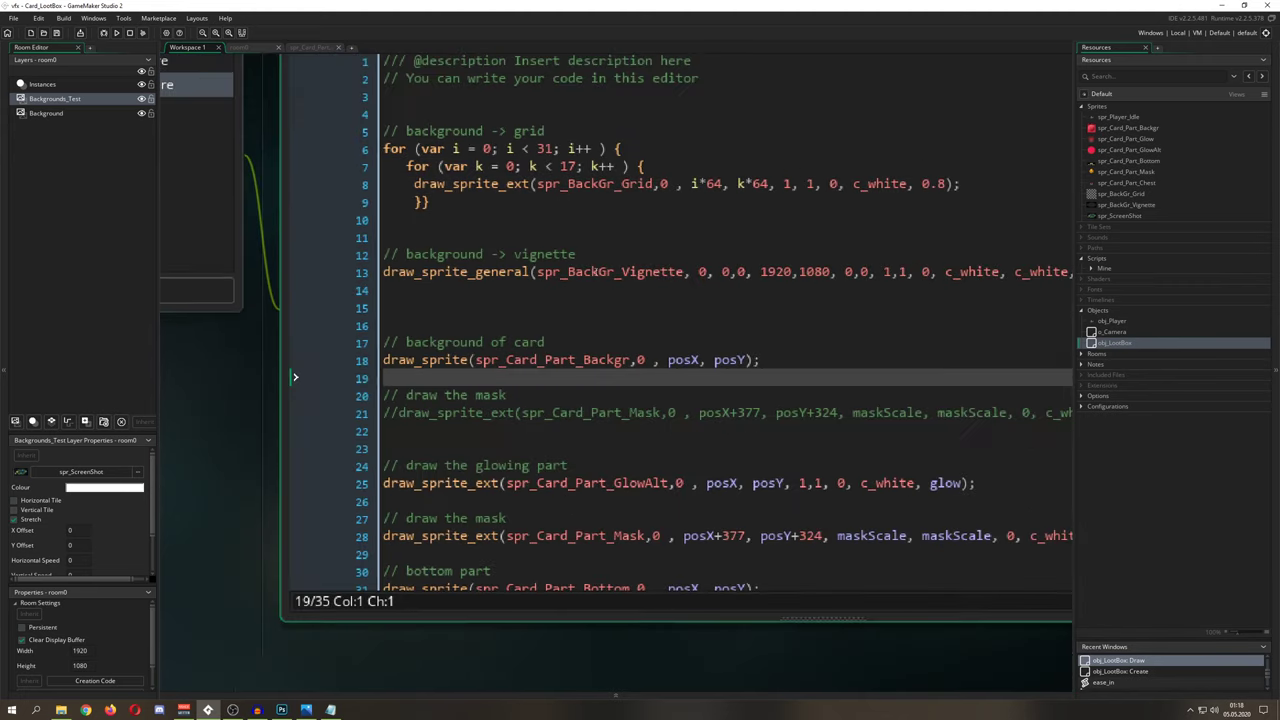
Step: Open the spr_BackGr_Vignette sprite from the vignette drawing line and reposition its editor to inspect the image
click(589, 272)
middle_click(589, 272)
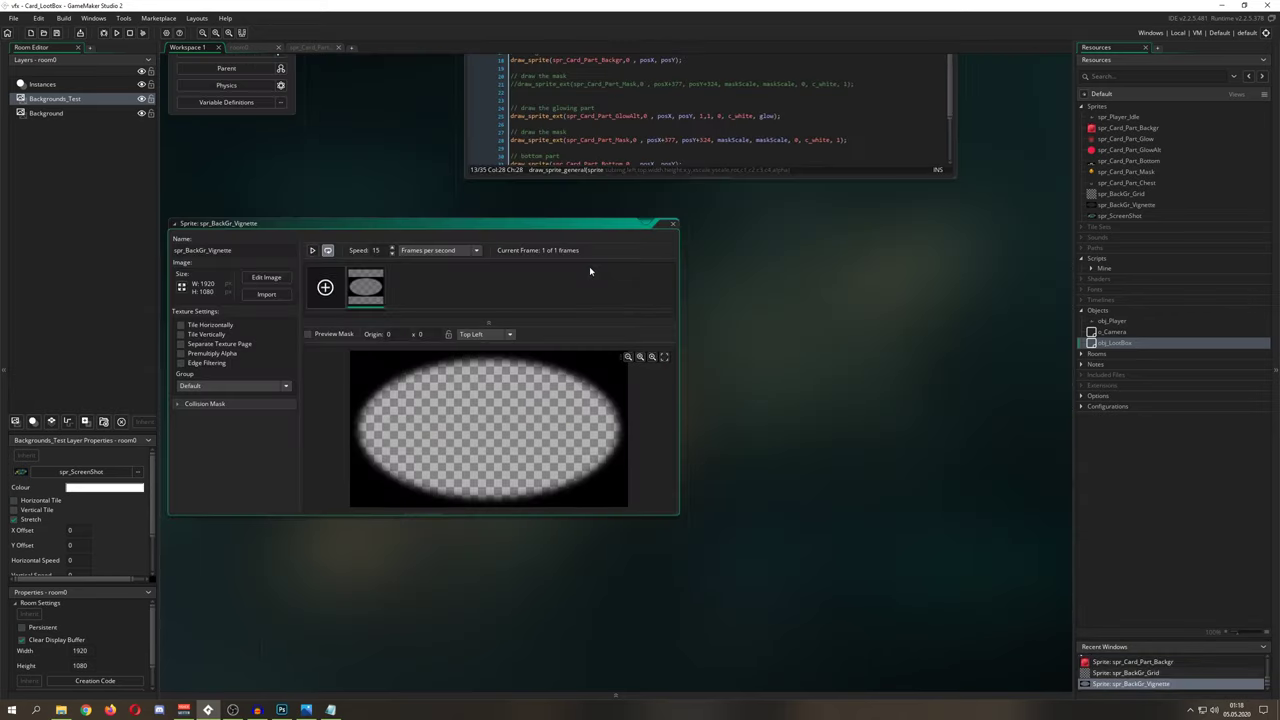
drag(600, 221, 737, 229)
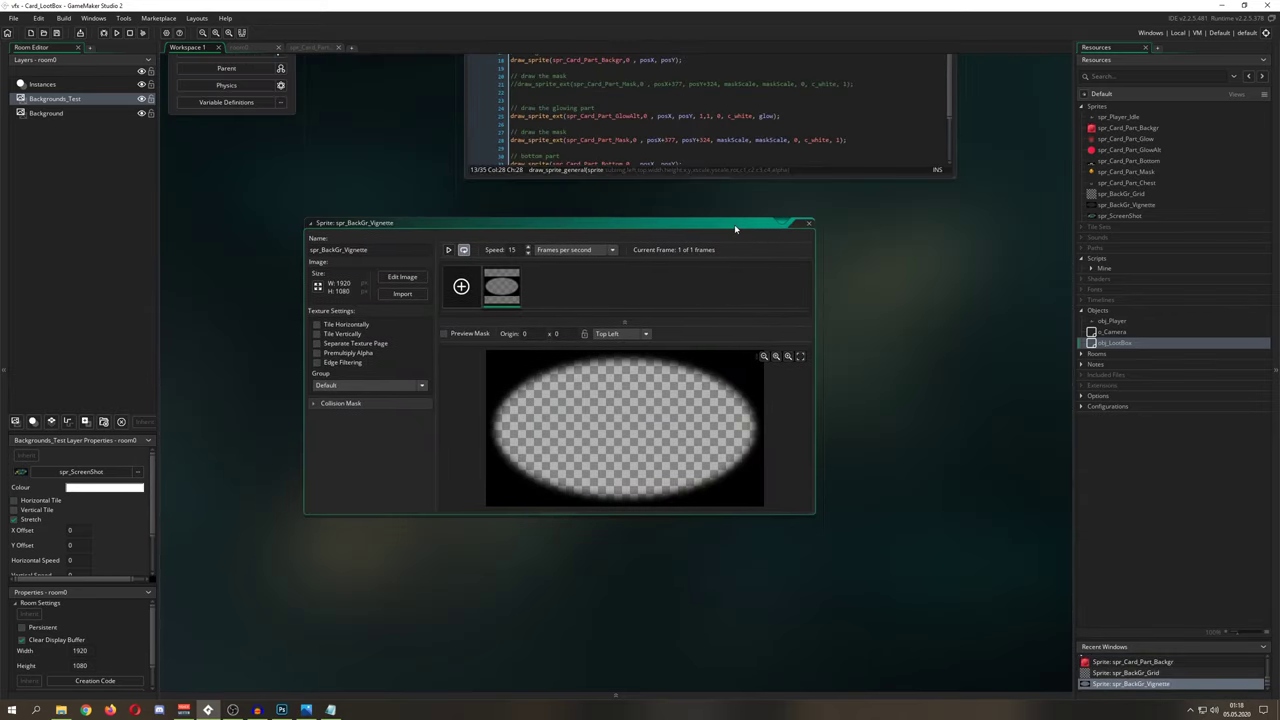
drag(737, 229, 789, 223)
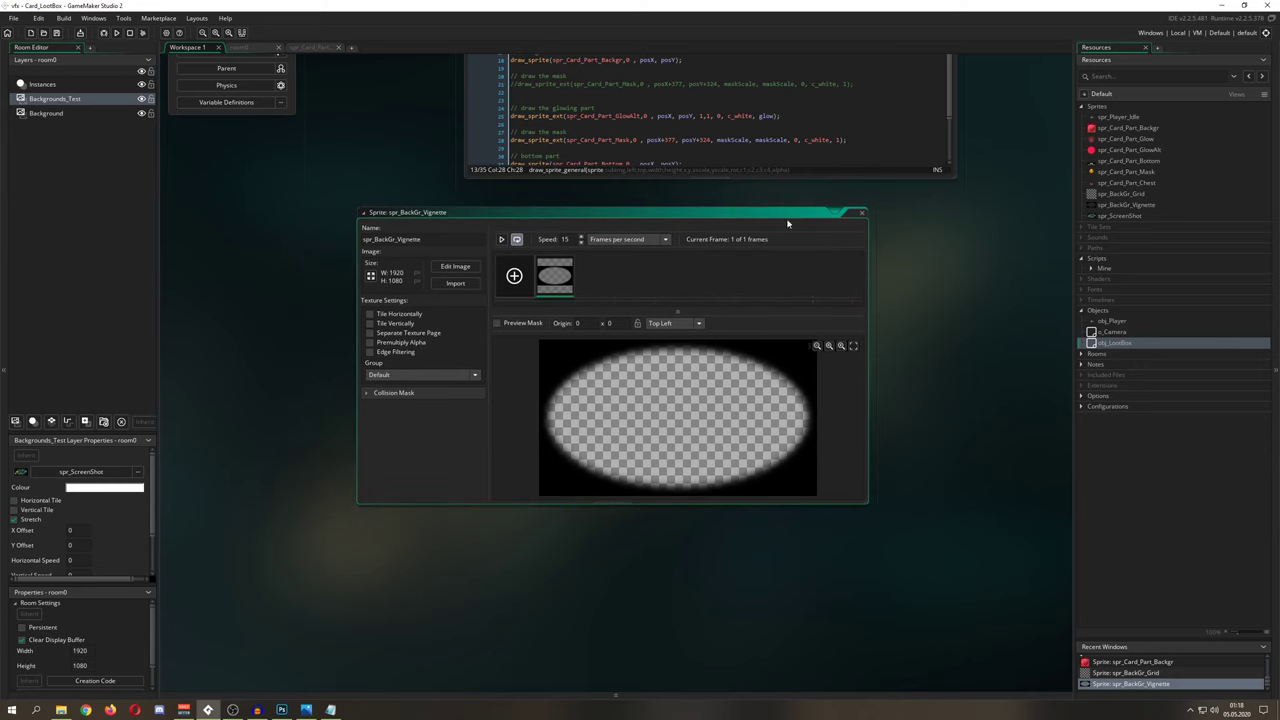
scroll(650, 308, up, 1)
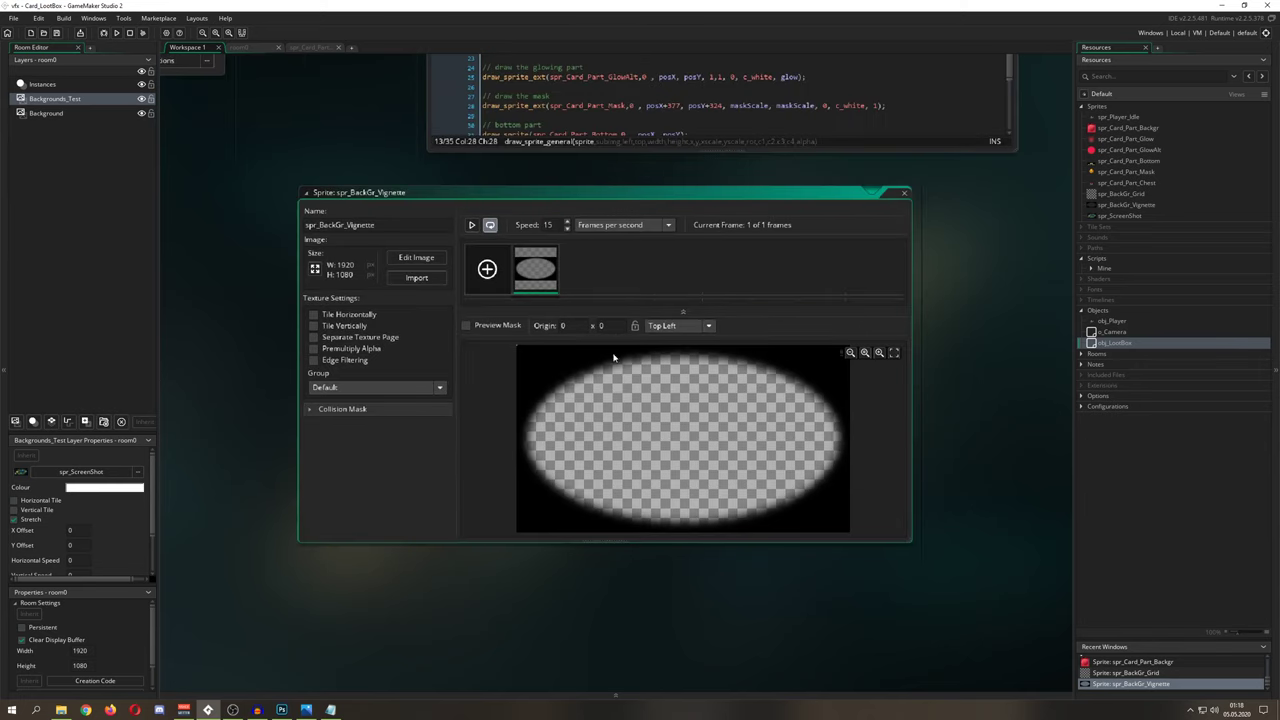
Step: Close the spr_BackGr_Vignette editor and add two blank lines above the card background comment in the Draw event
click(907, 194)
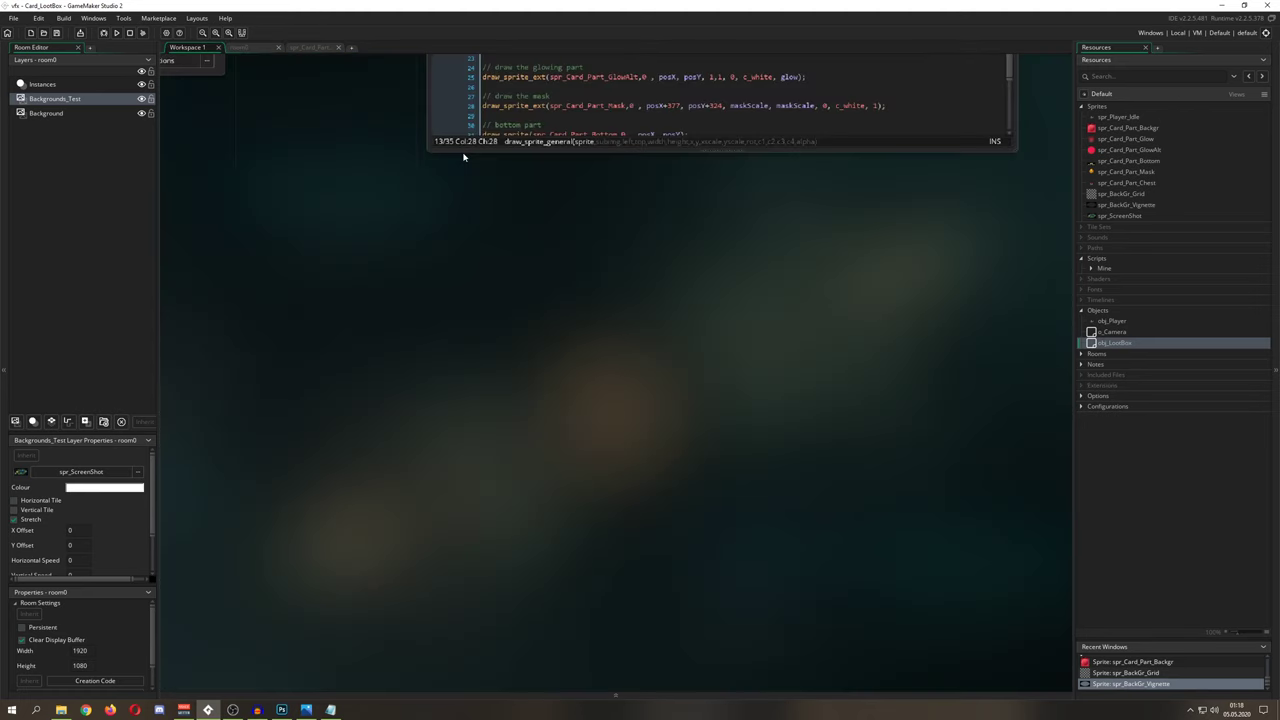
scroll(463, 157, up, 3)
scroll(645, 291, up, 2)
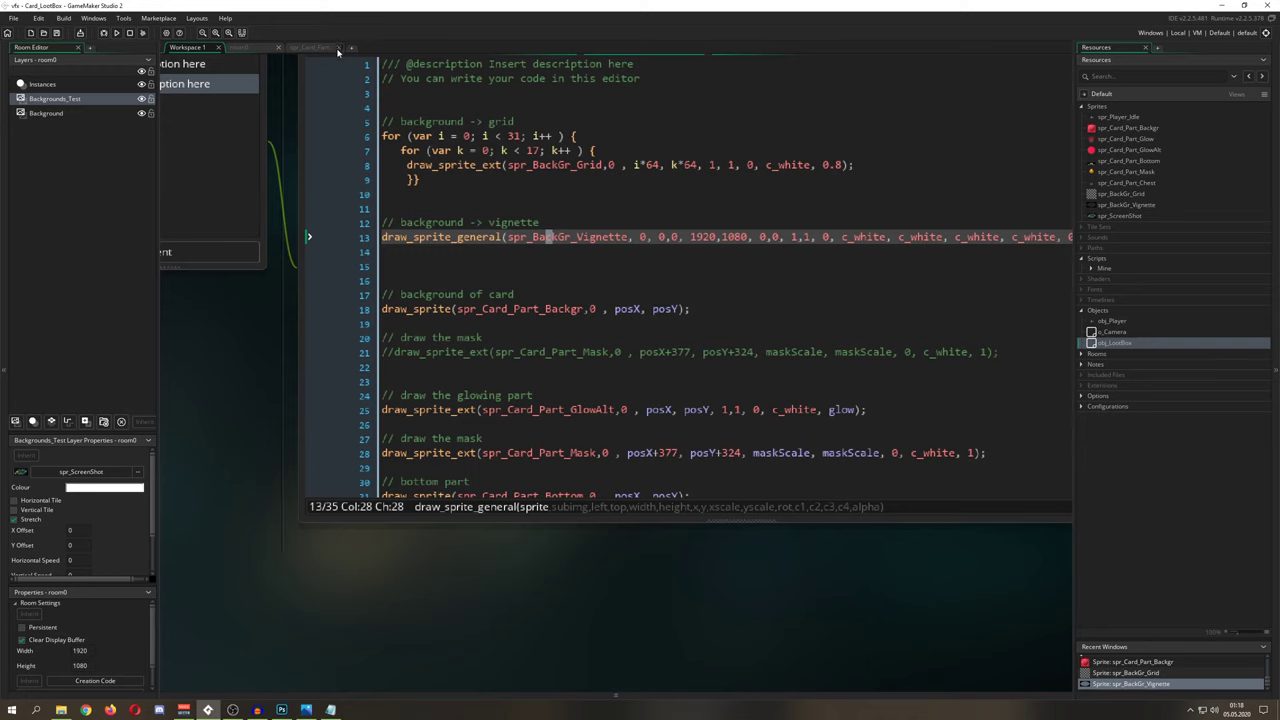
click(423, 280)
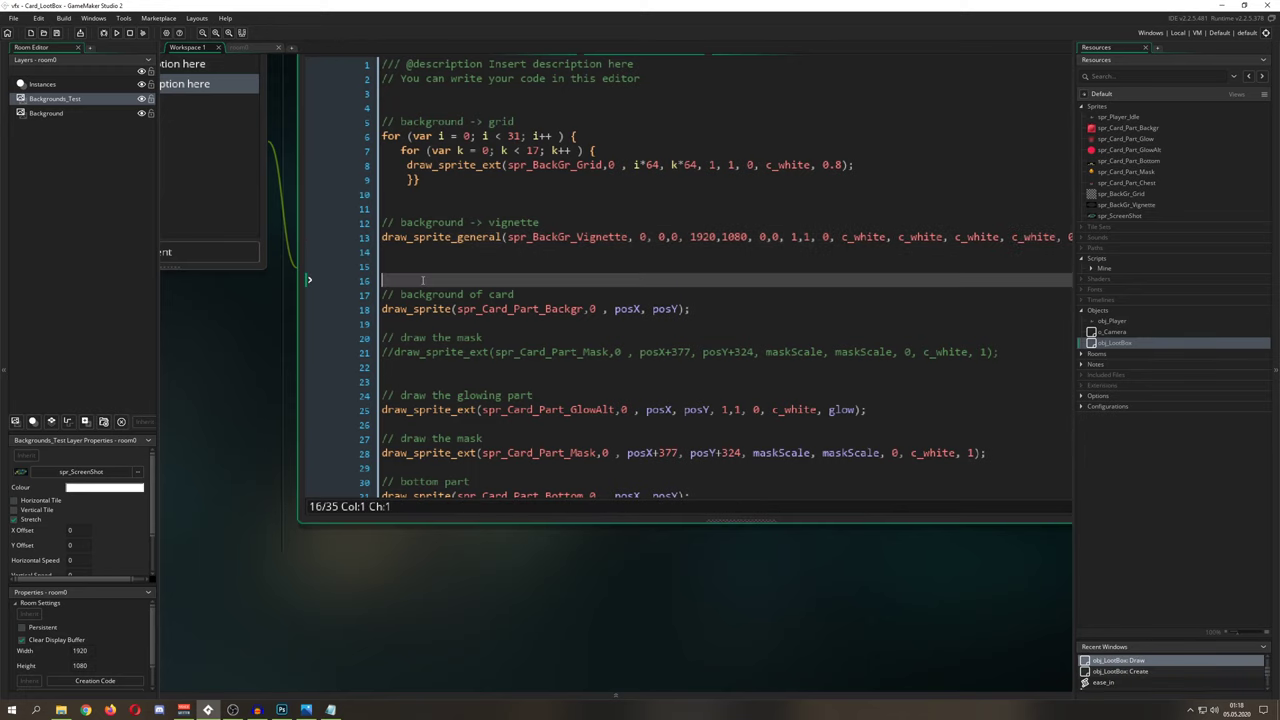
key(Return)
key(Return)
Step: Examine the Draw event code that draws the card parts, from the card background down to the chest
scroll(588, 347, down, 3)
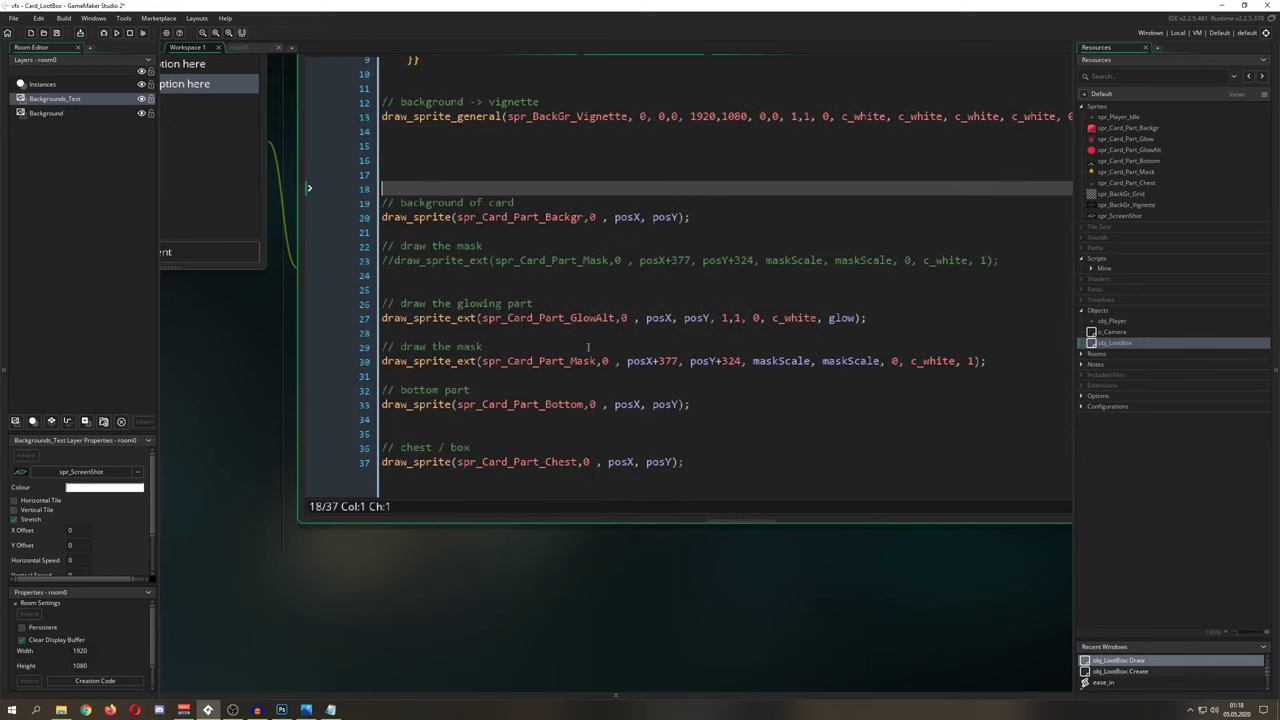
drag(709, 460, 381, 190)
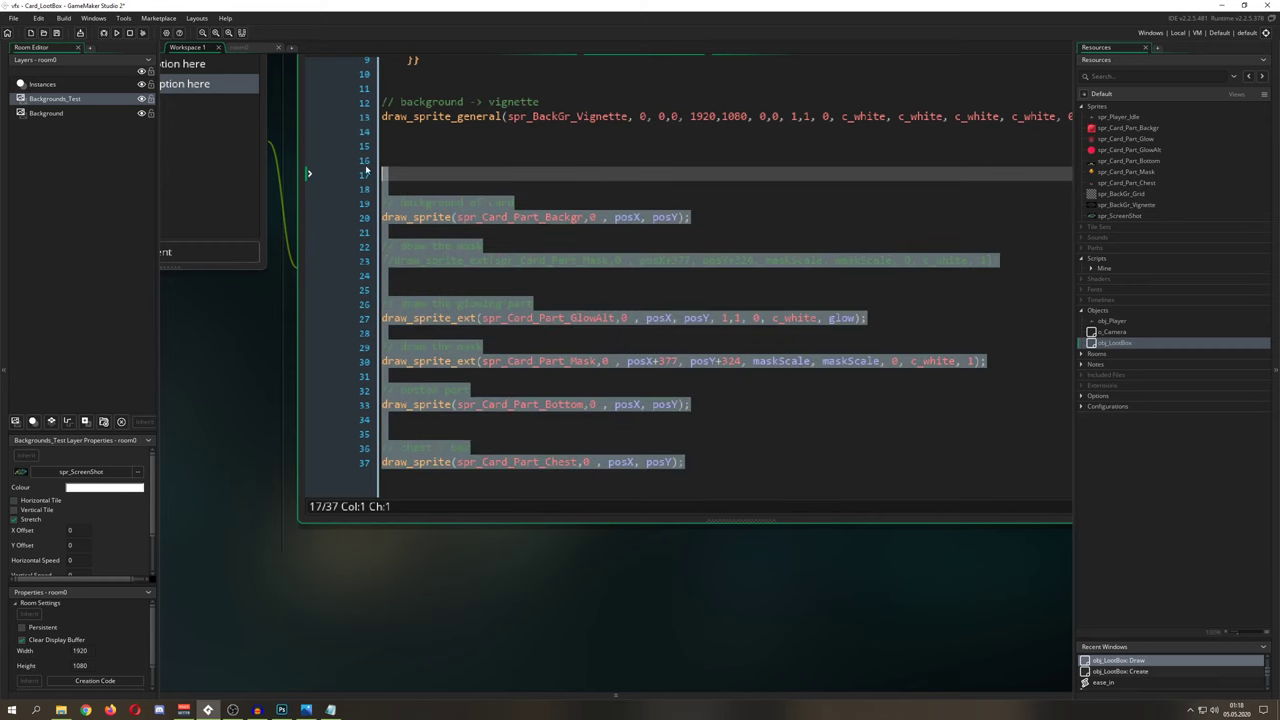
click(385, 231)
Step: Switch to Photoshop and hide the Chest layer in lootcard.psd
click(282, 709)
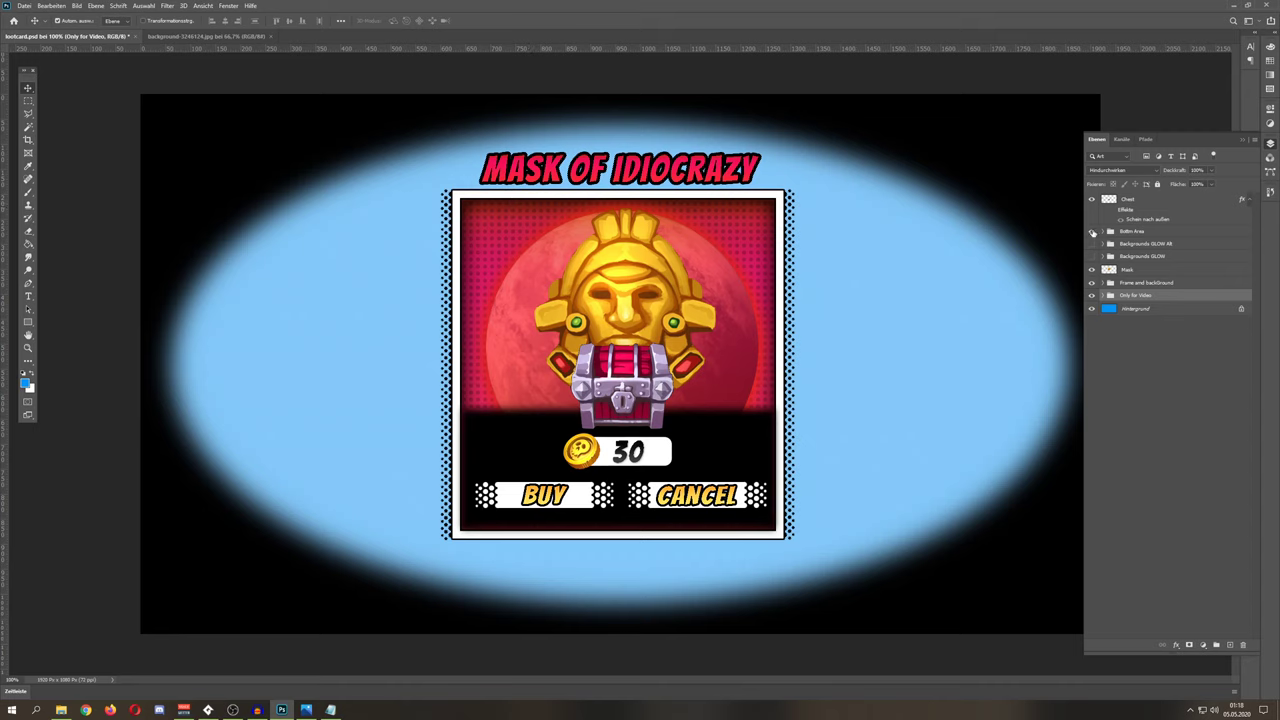
click(1092, 200)
click(1092, 200)
click(1092, 200)
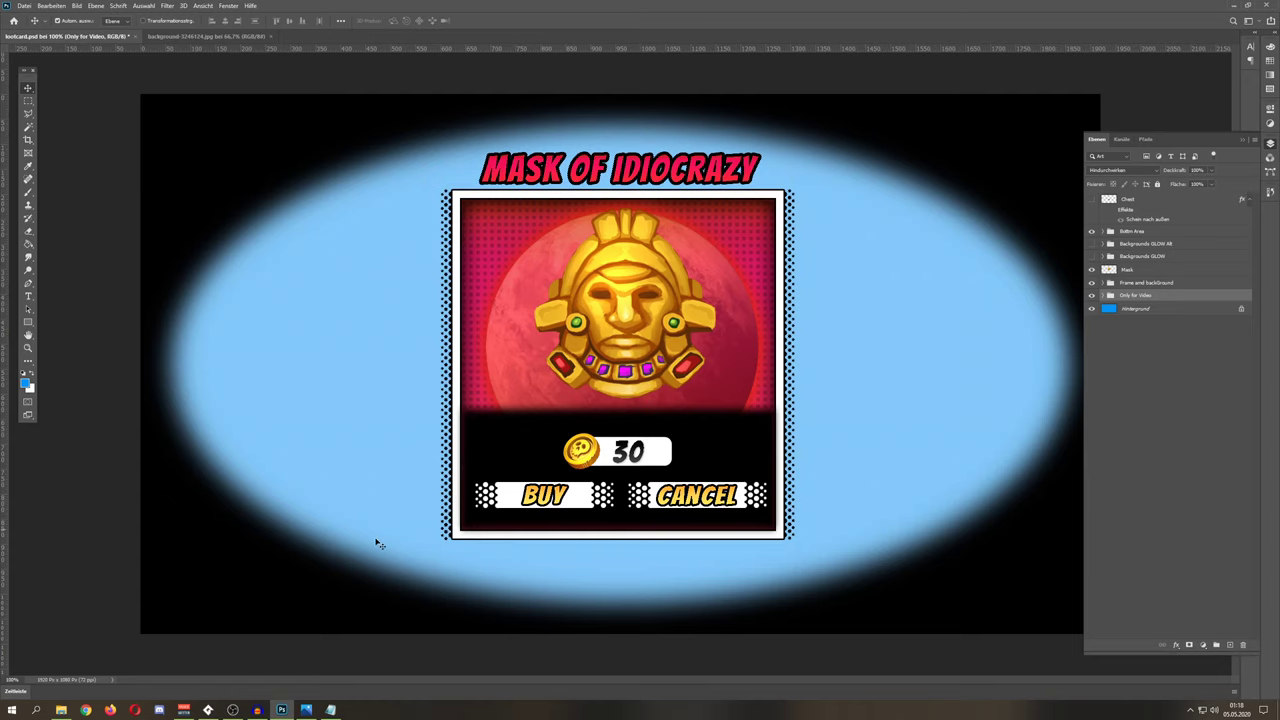
click(61, 710)
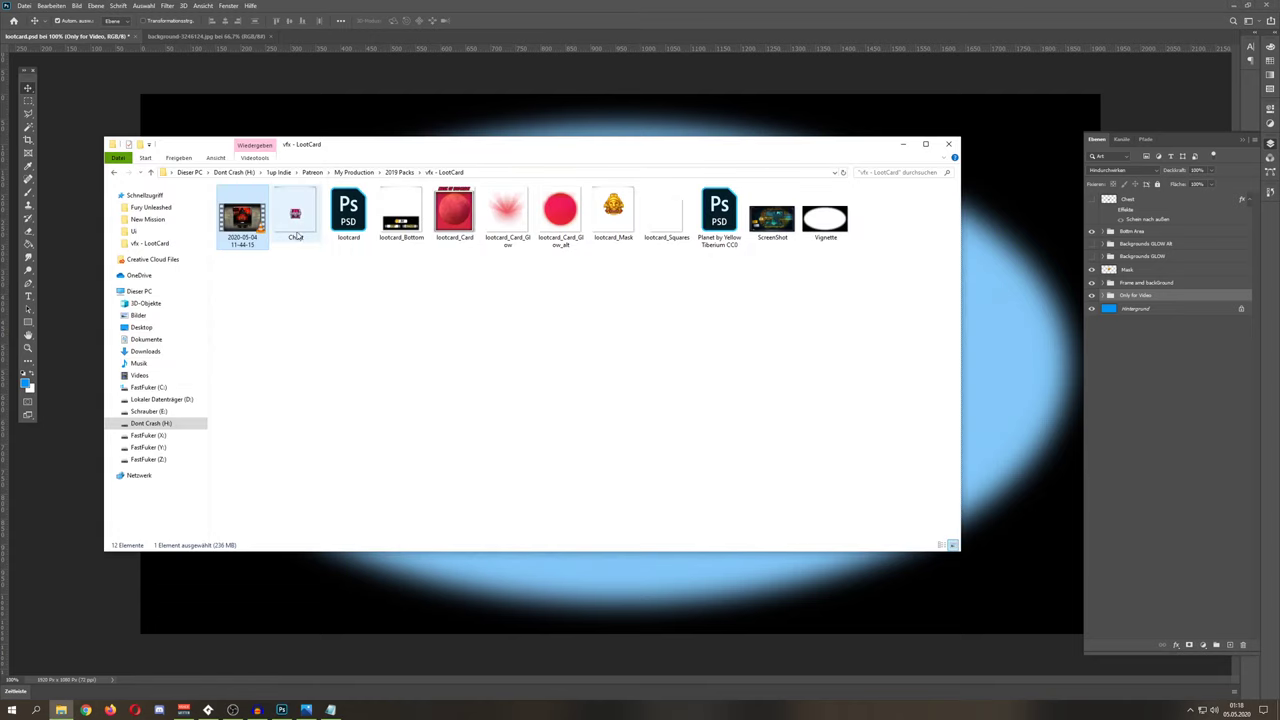
double_click(250, 222)
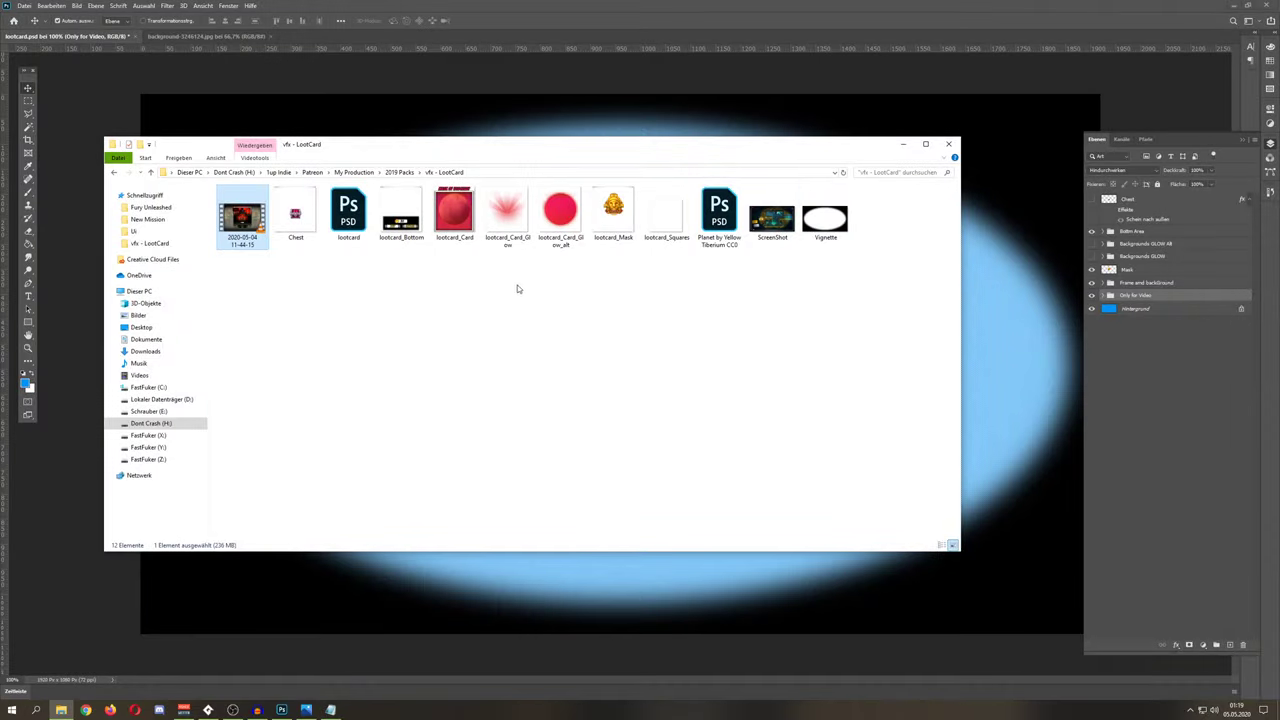
drag(509, 145, 590, 163)
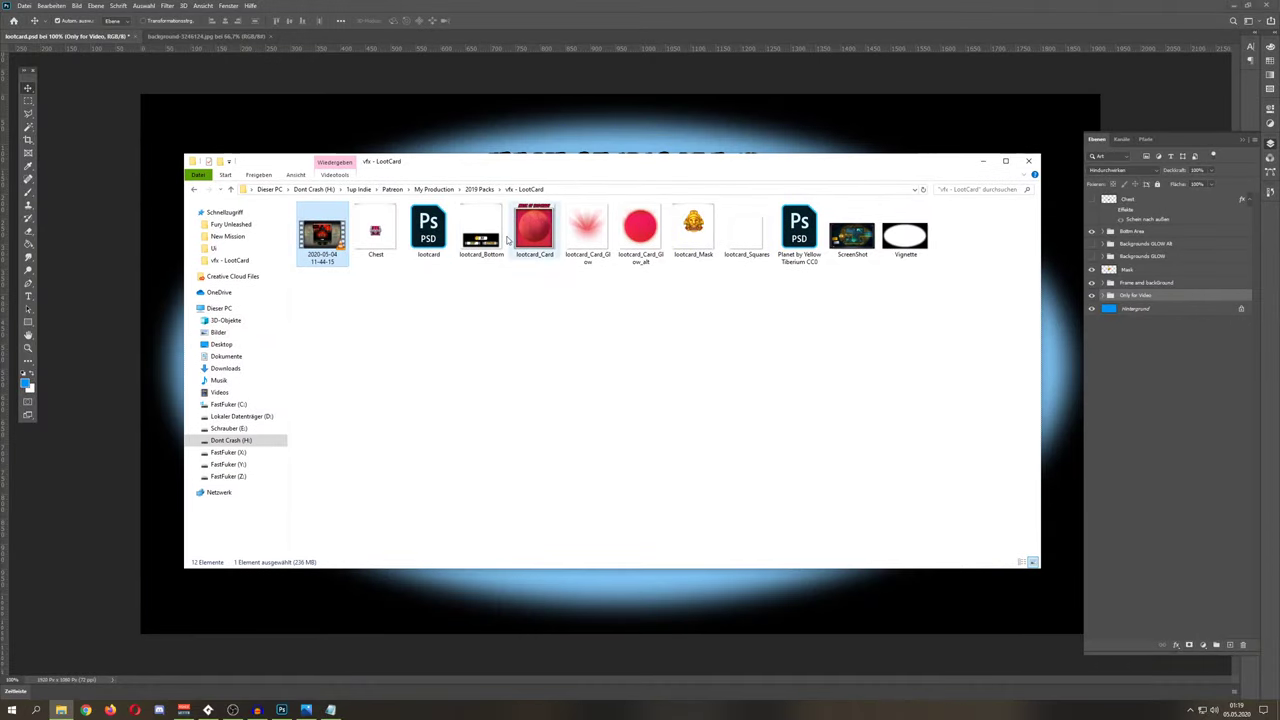
click(538, 238)
click(488, 64)
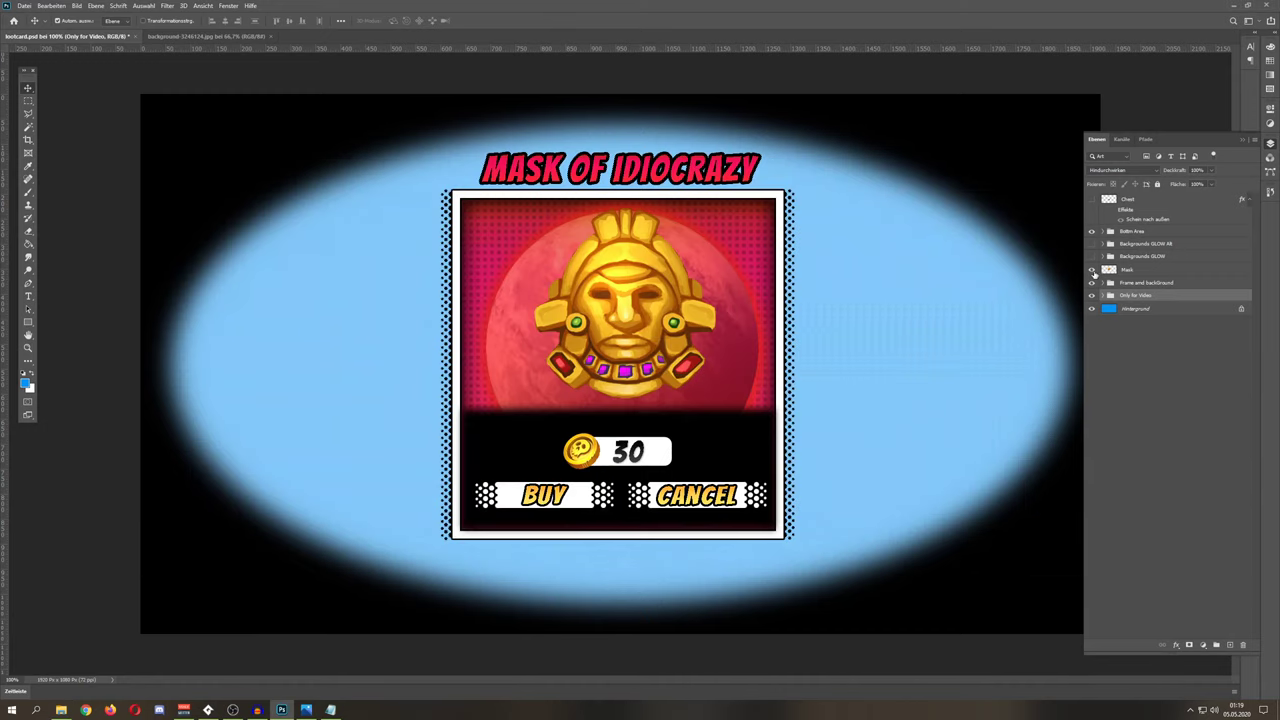
Step: Hide the Mask layer, the bottom area group and the Only for Video group
click(1091, 270)
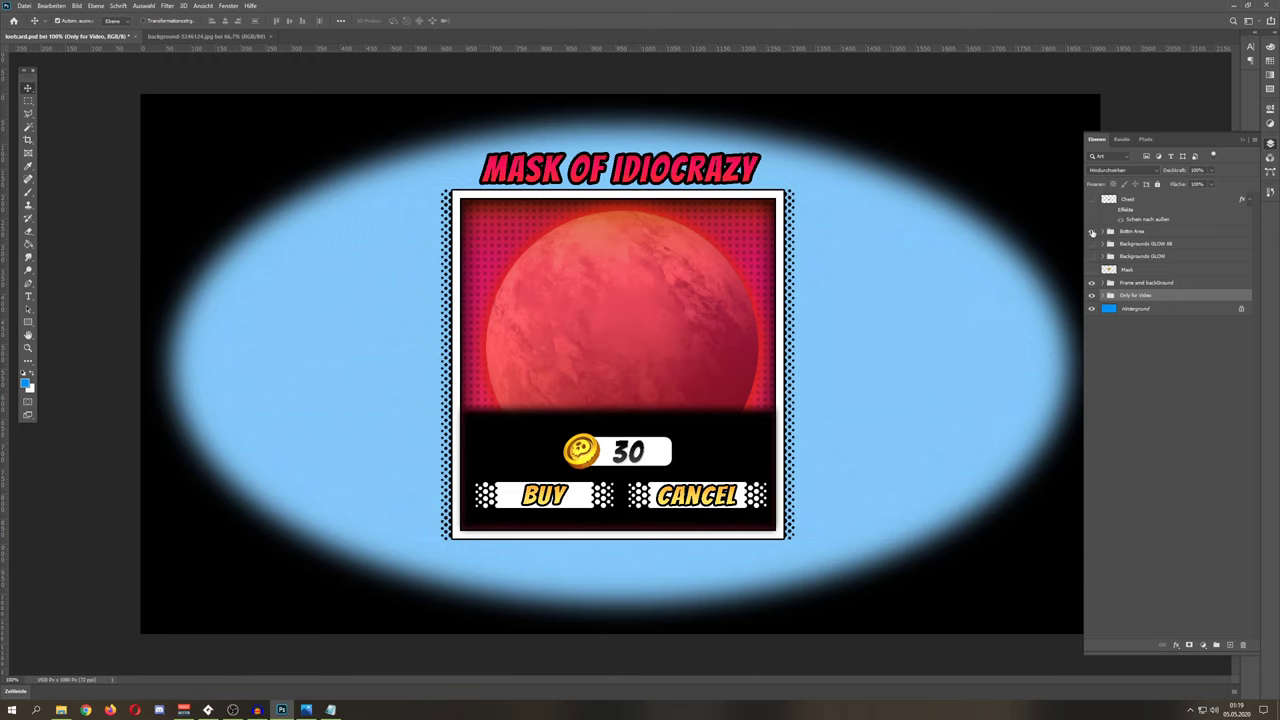
click(1091, 231)
click(1091, 295)
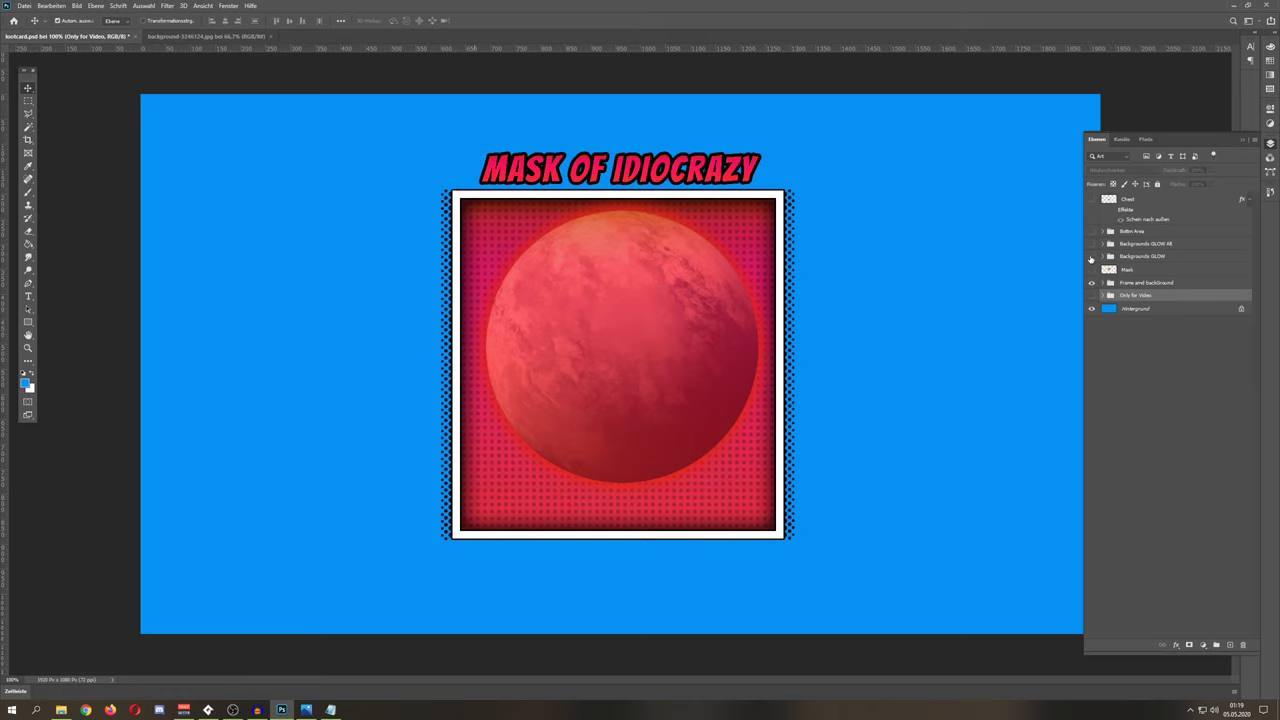
Step: Preview the Backgrounds GLOW group and its alternate version over the planet, leaving both hidden
click(1091, 257)
click(1091, 257)
click(1091, 257)
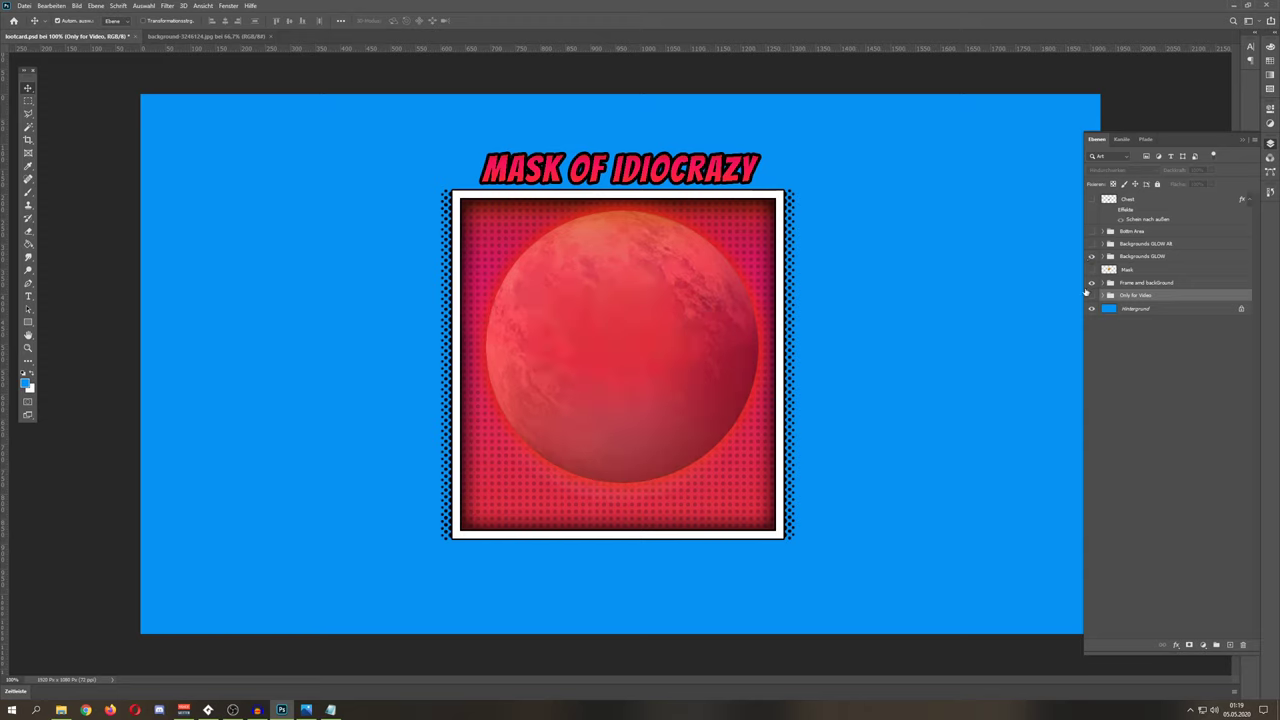
click(1092, 257)
click(1092, 245)
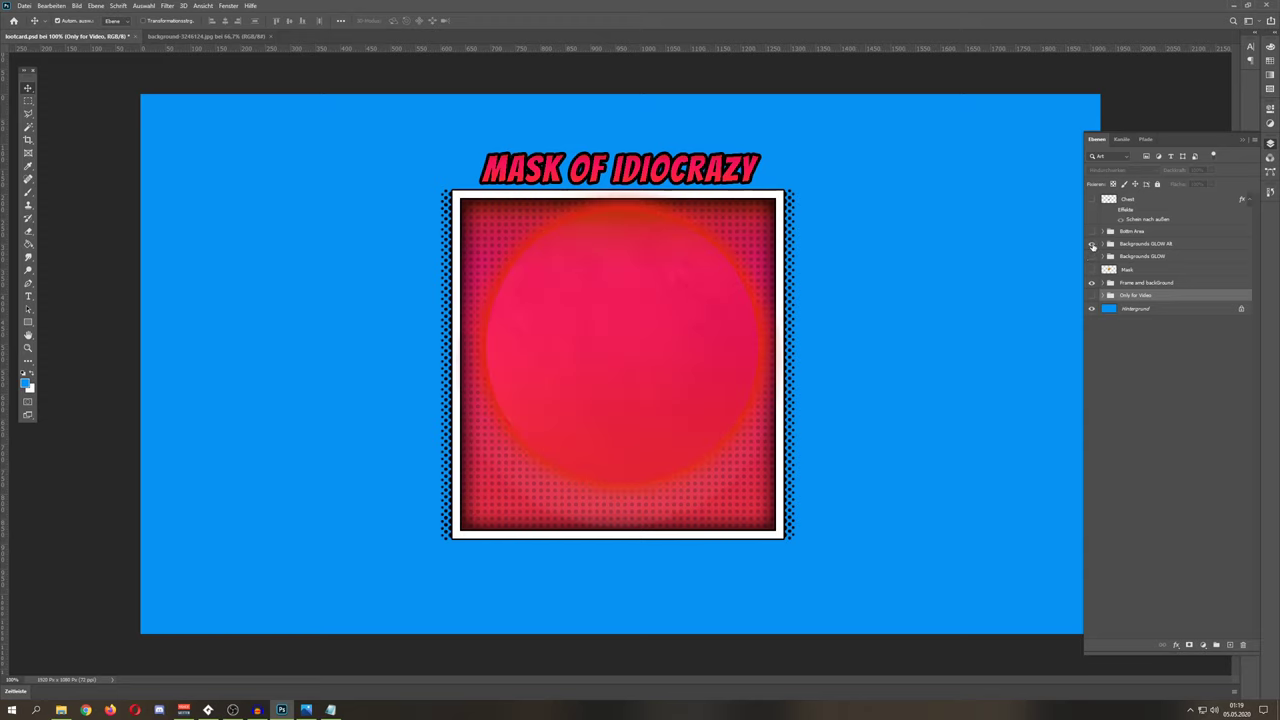
click(1092, 244)
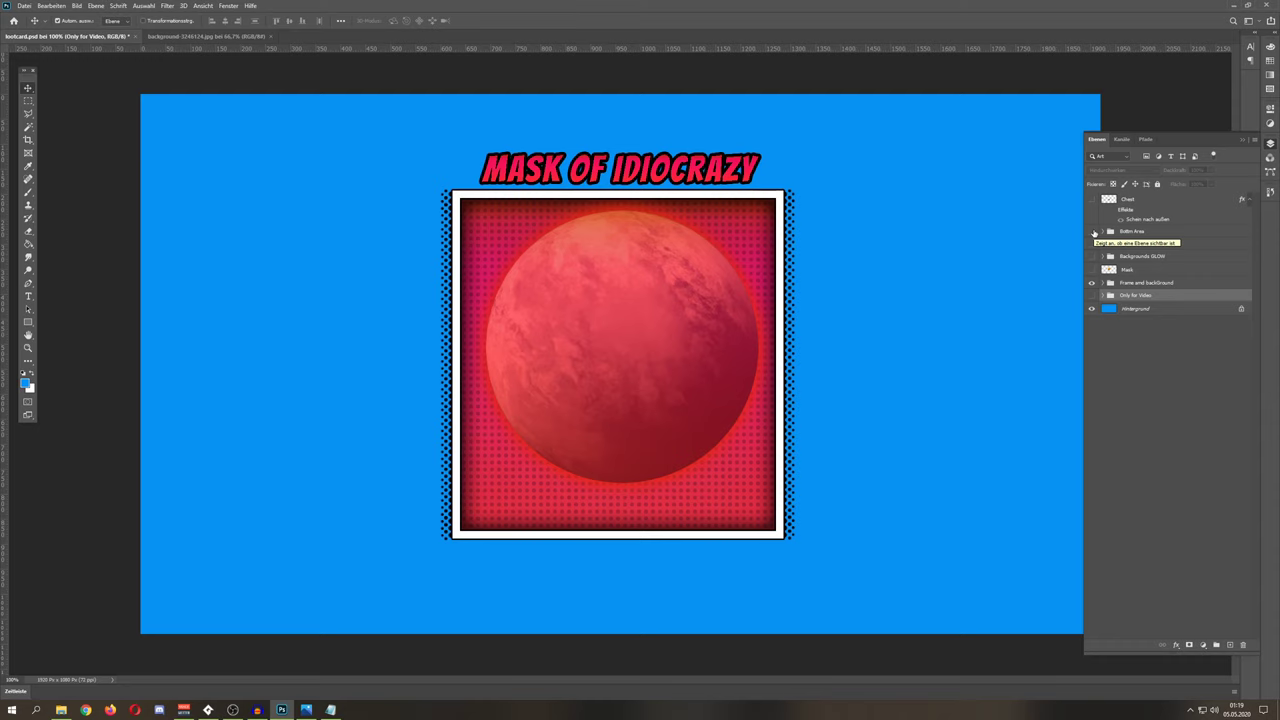
Step: Preview the Mask and Chest layers over the card background, and hide both again
click(1092, 269)
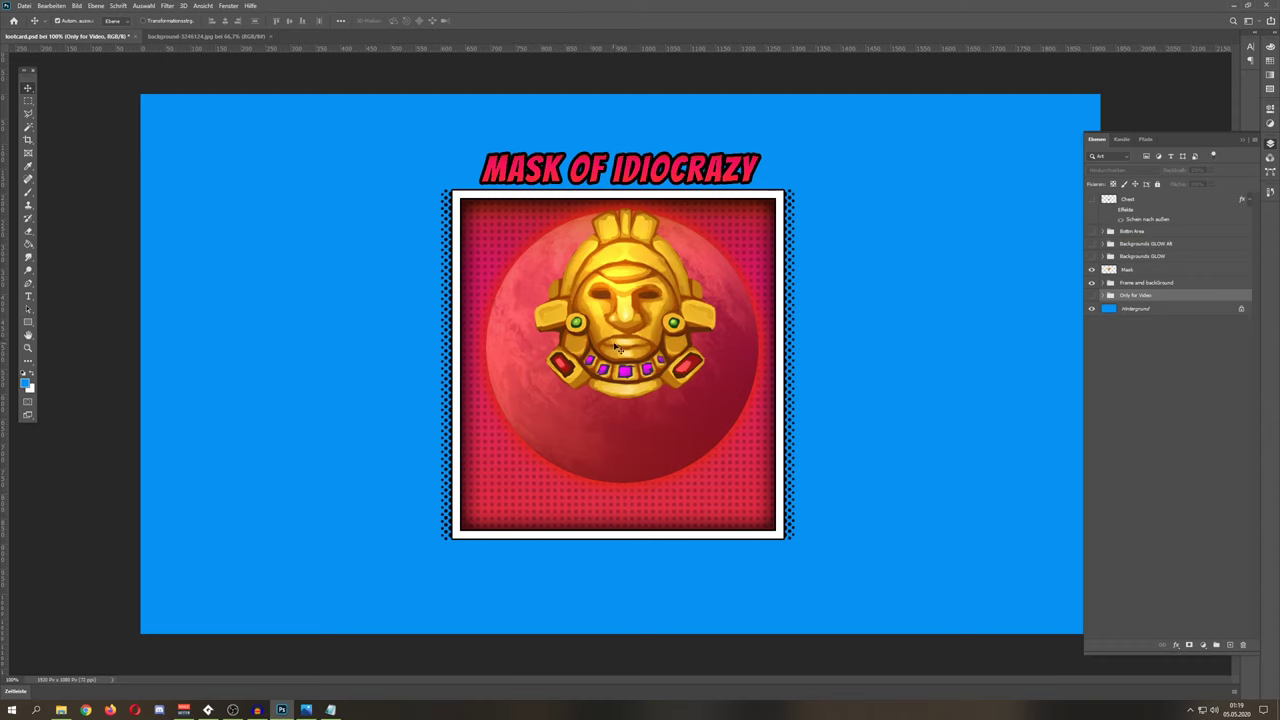
click(1092, 199)
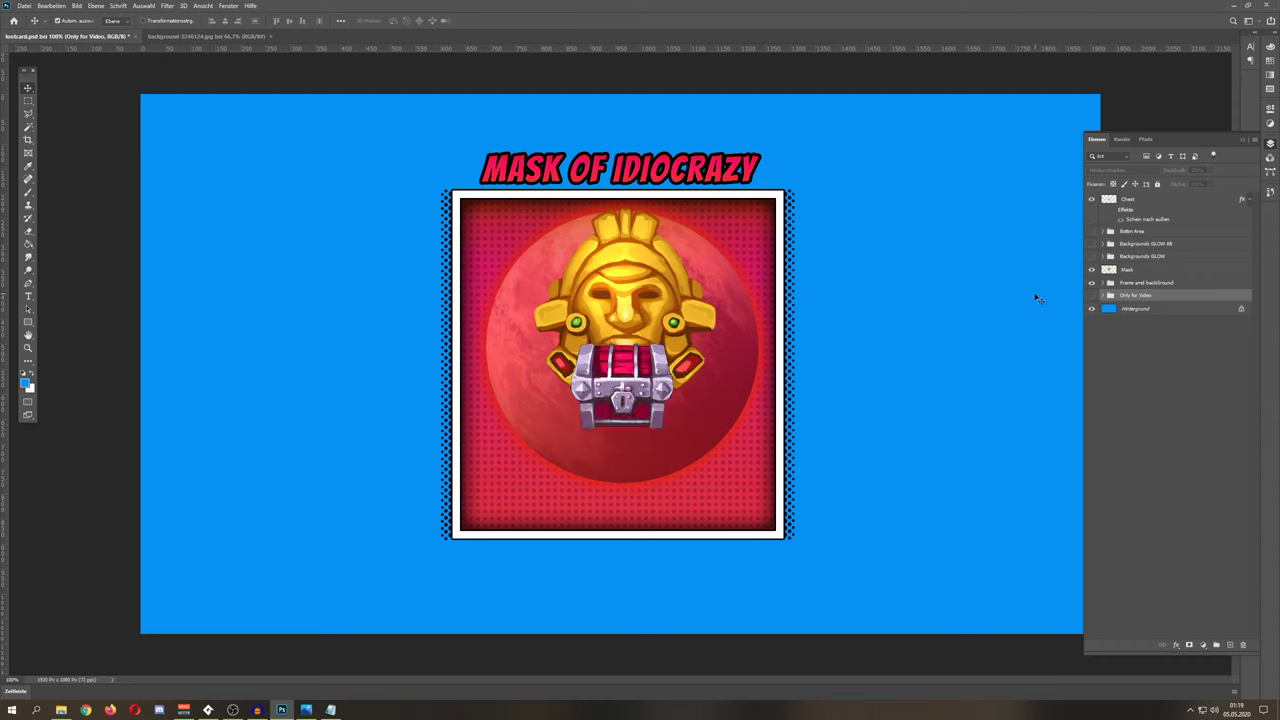
click(1092, 270)
click(1092, 199)
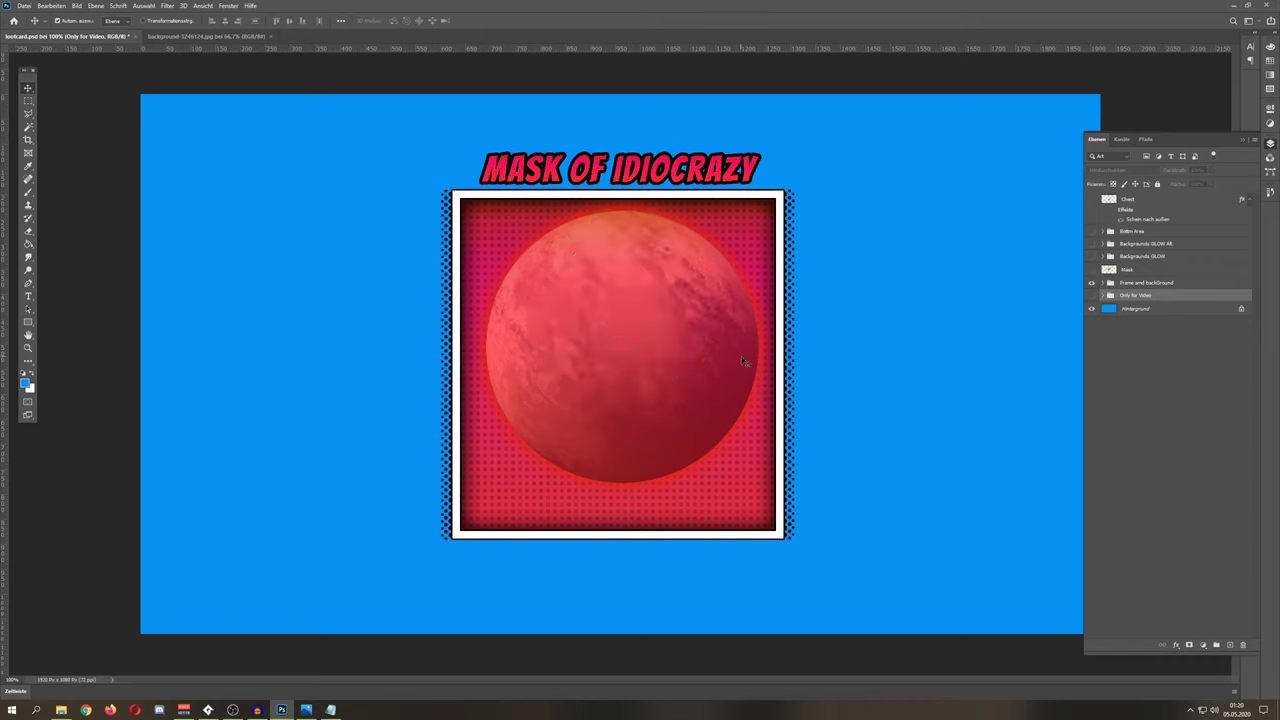
Step: Show the Mask layer, the Chest layer, the bottom area group and the Only for Video group
click(1091, 270)
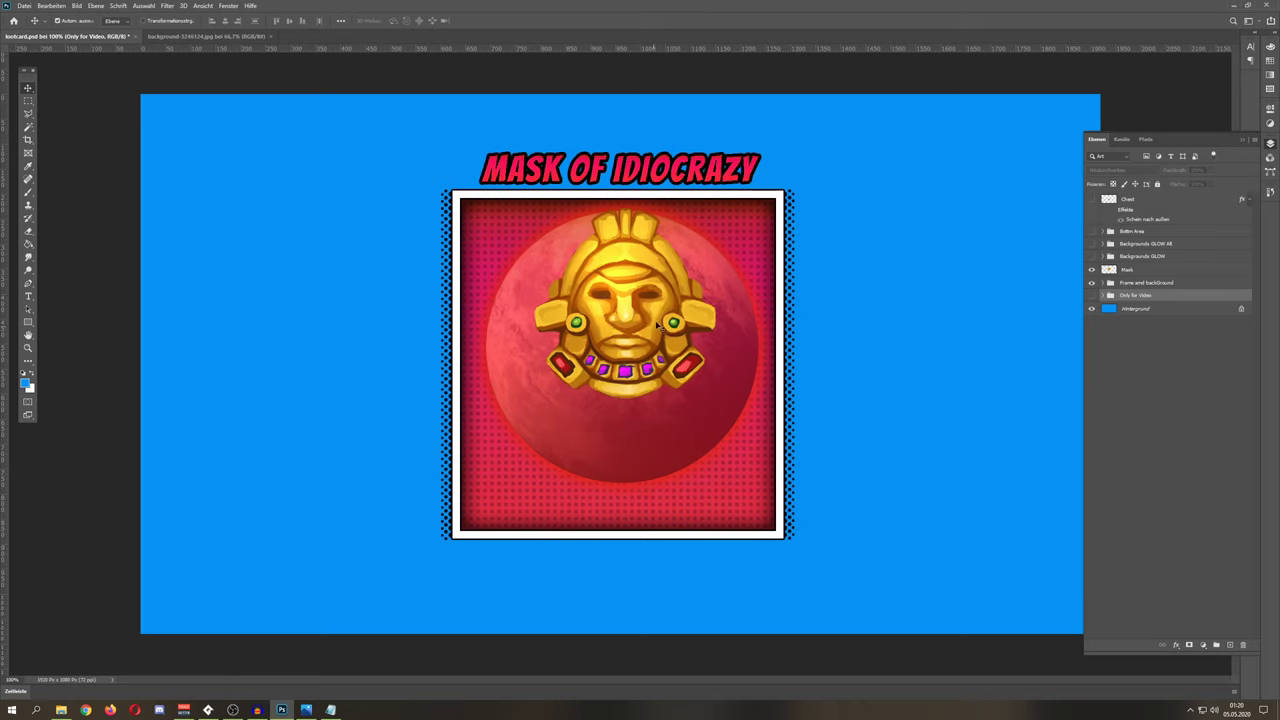
click(1091, 200)
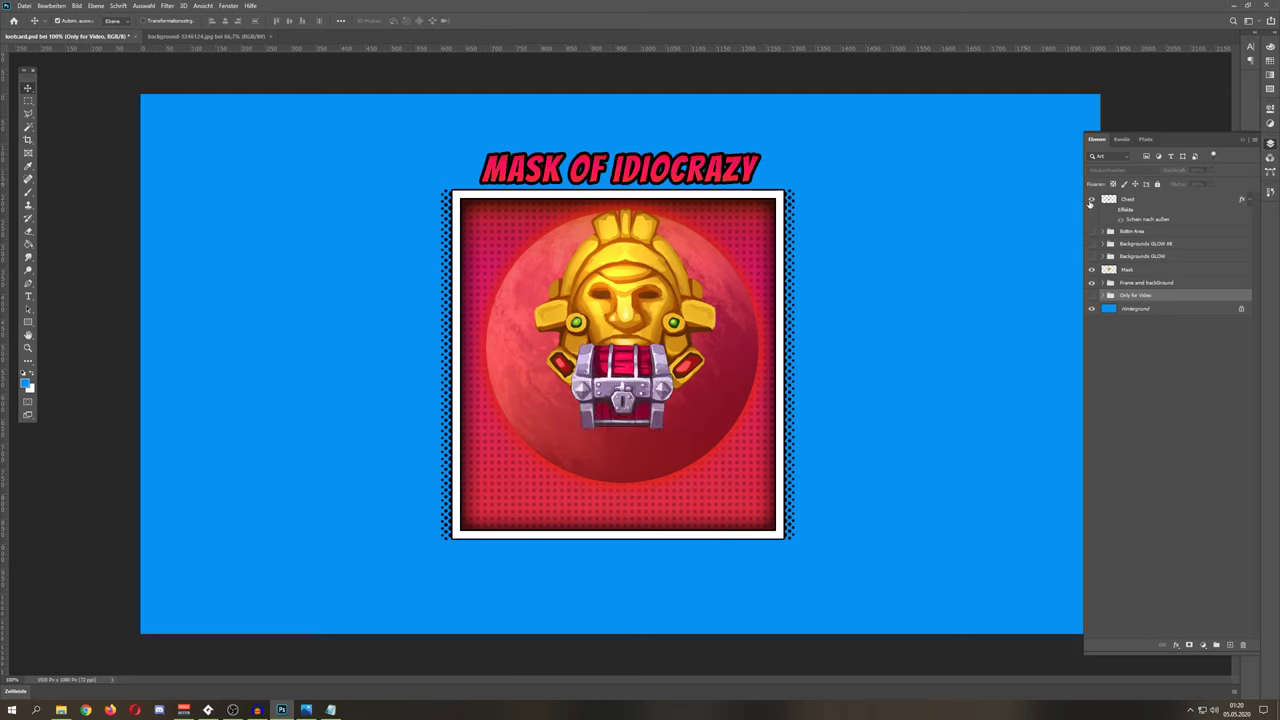
click(1091, 231)
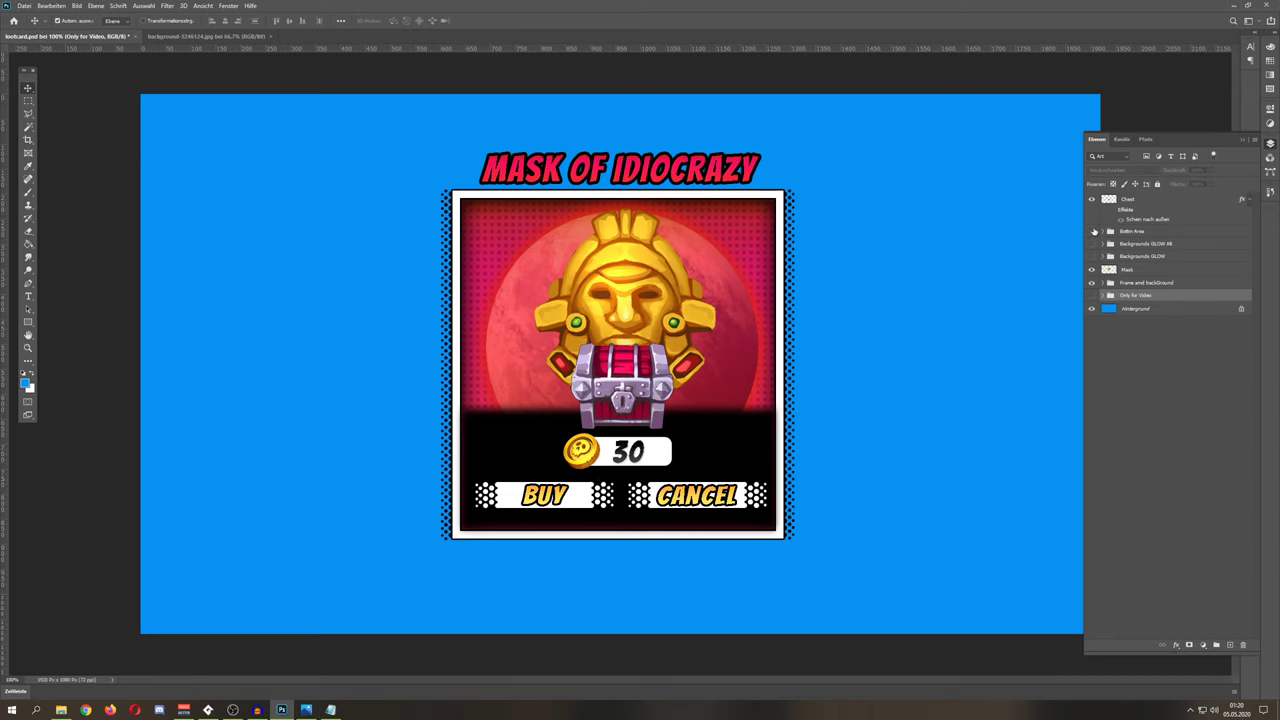
click(1092, 231)
click(1092, 231)
click(1092, 295)
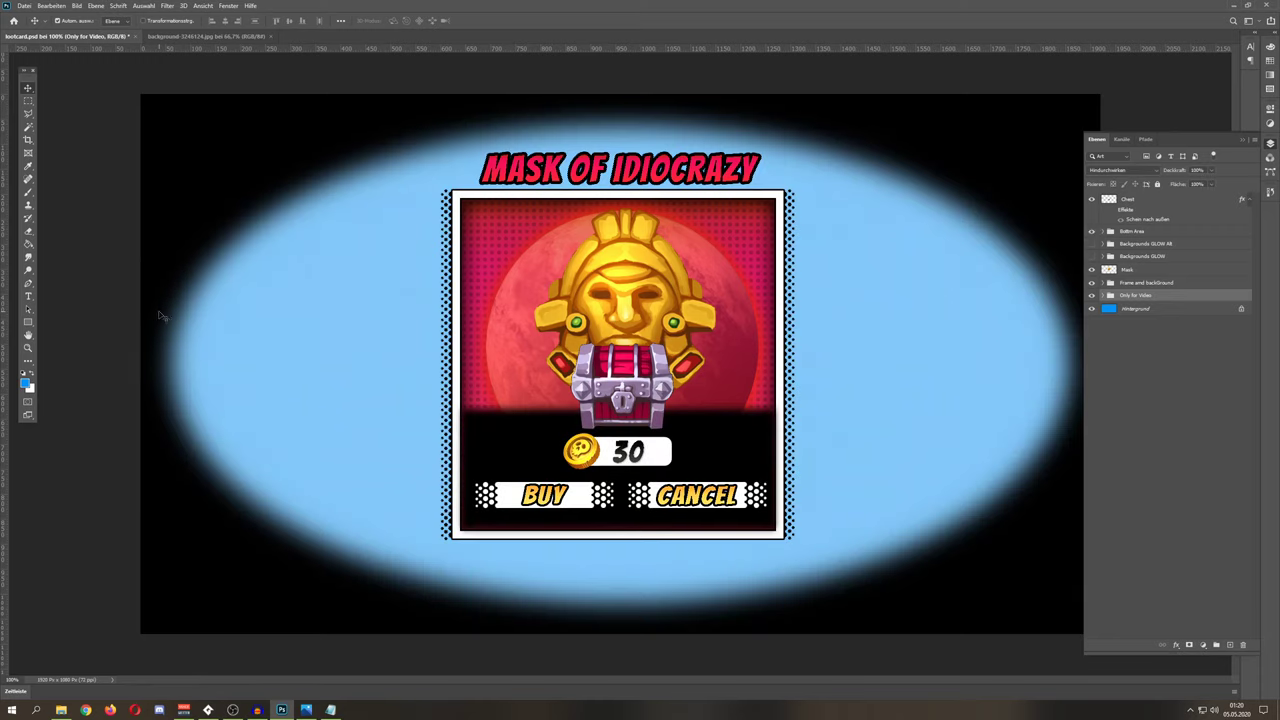
Step: Inspect the small-square background pattern up close, expand the Only for Video group, and return to 100% view
click(27, 347)
drag(230, 266, 395, 271)
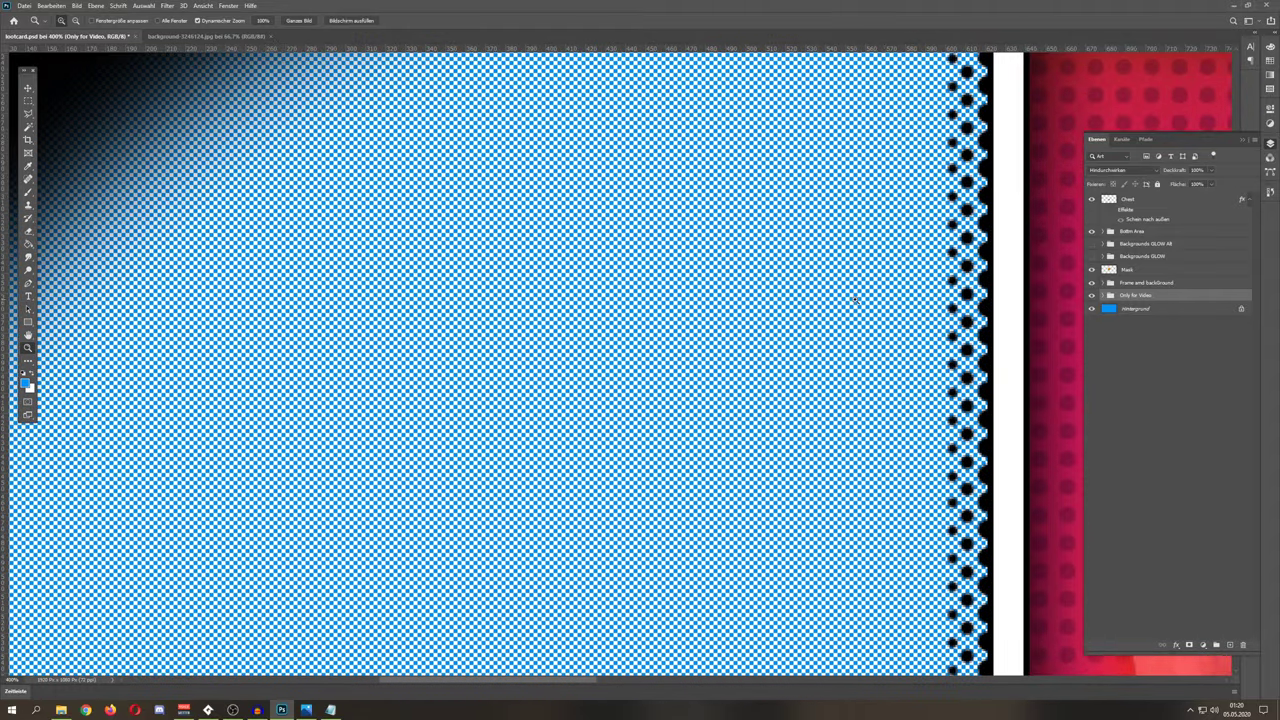
click(1103, 296)
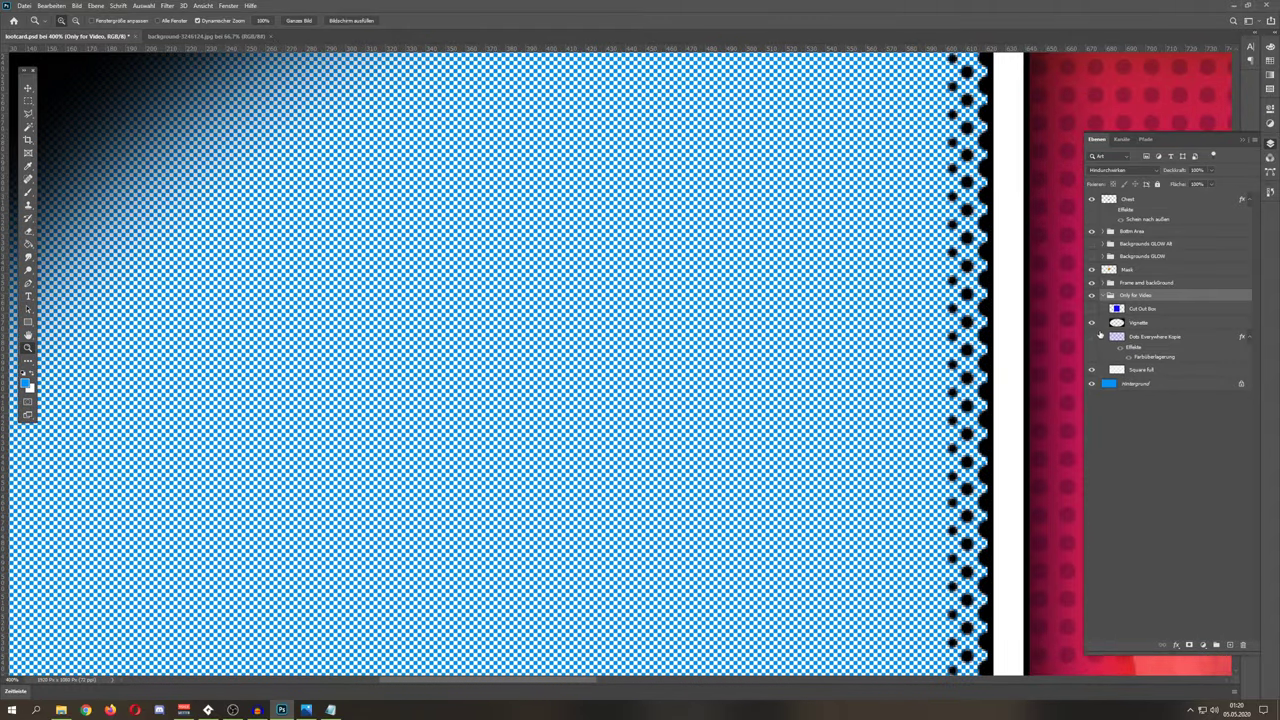
click(34, 88)
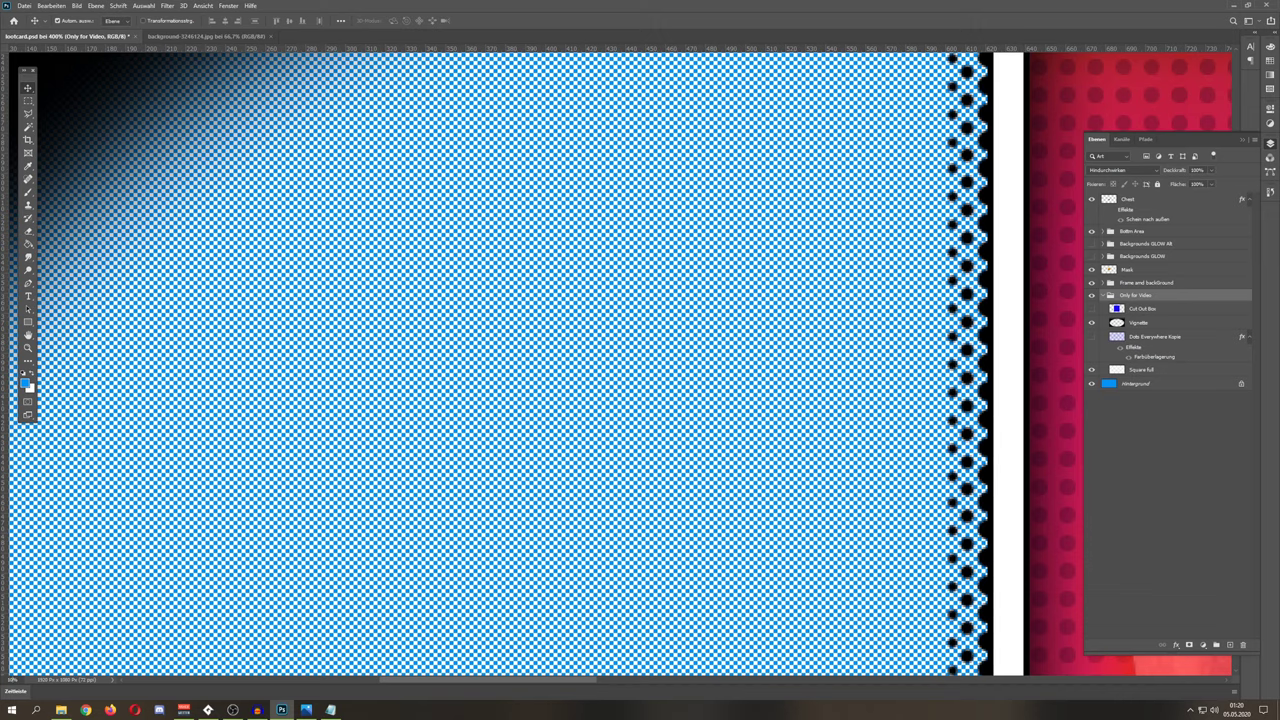
key(ctrl+1)
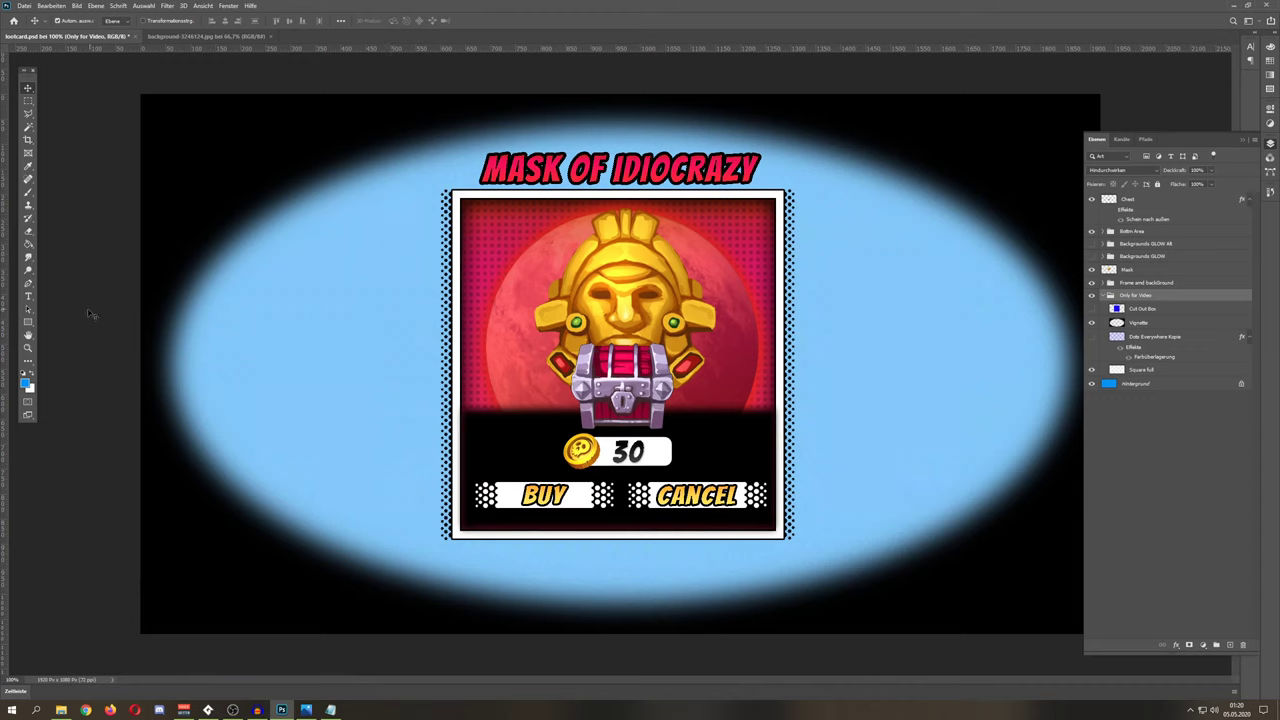
Step: Inspect the painted chest at pixel level and return to a view of the whole card
click(28, 348)
click(616, 343)
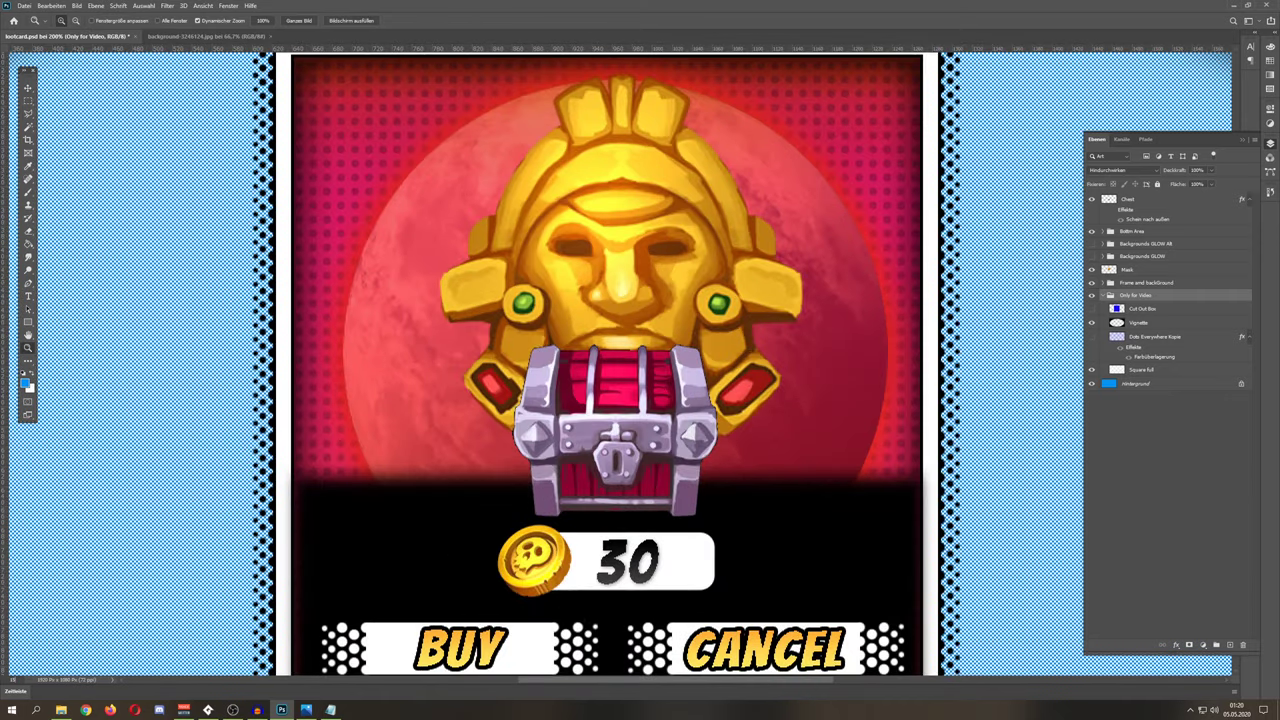
scroll(620, 375, up, 5)
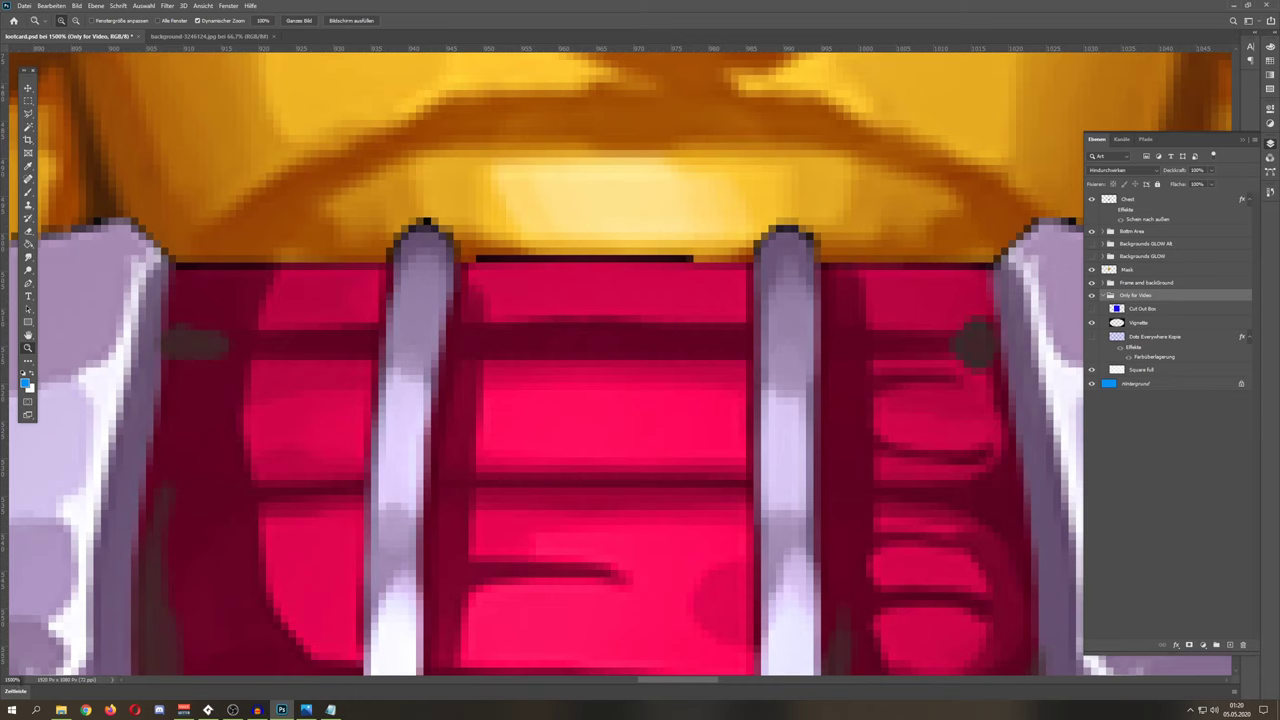
key(ctrl+0)
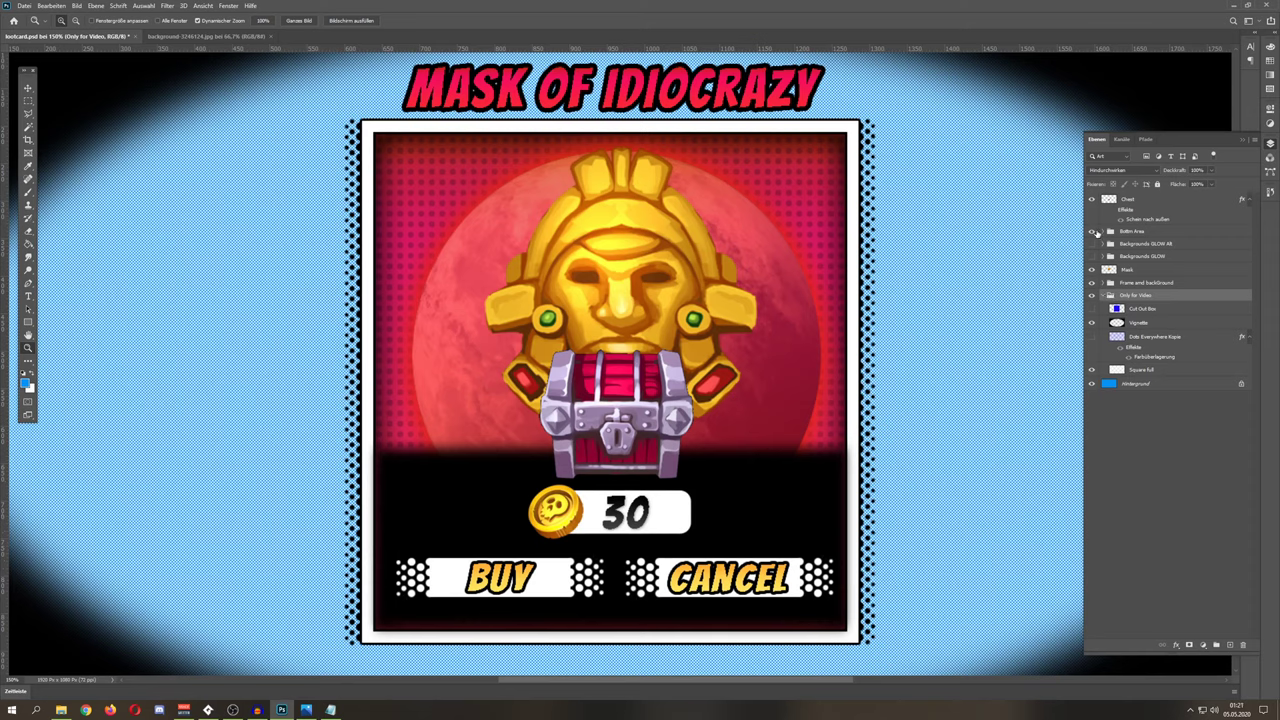
Step: Hide the bottom area group, the Chest layer and the Mask layer
click(1092, 231)
click(1092, 199)
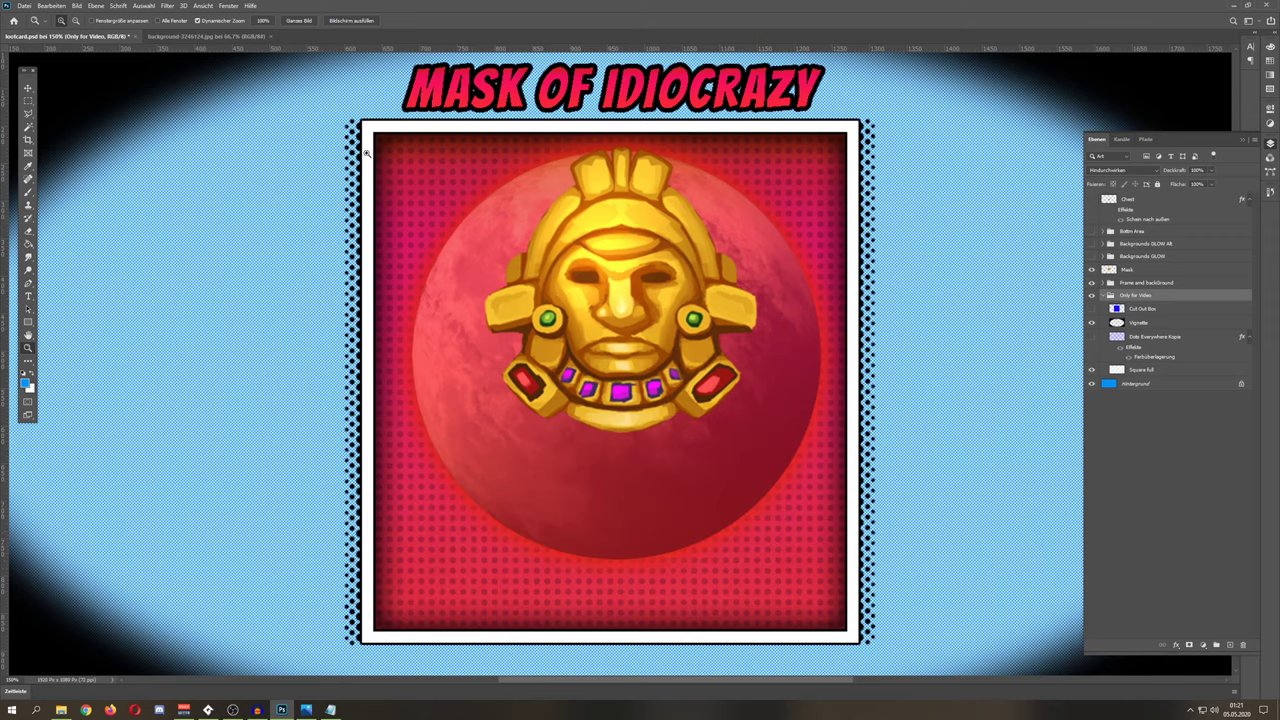
key(v)
click(638, 250)
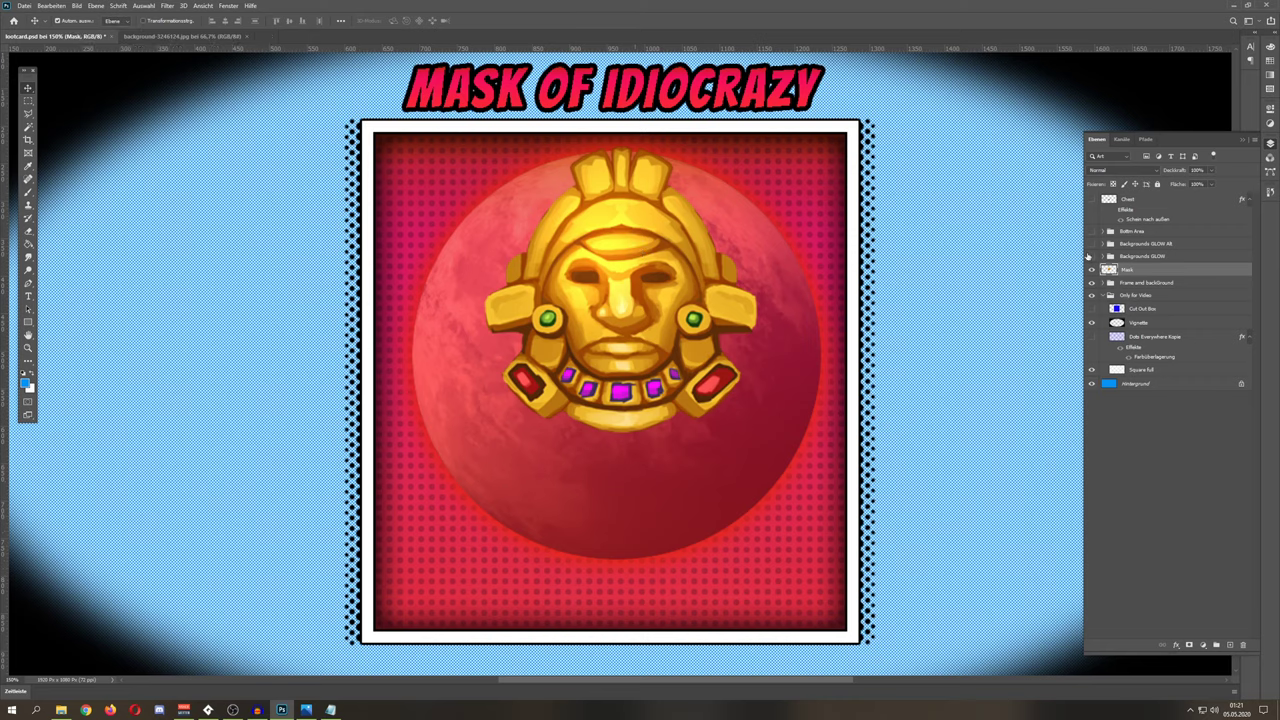
click(1092, 270)
Step: Collapse the Only for Video group and hide both it and the Frame and Background group
scroll(684, 382, up, 1)
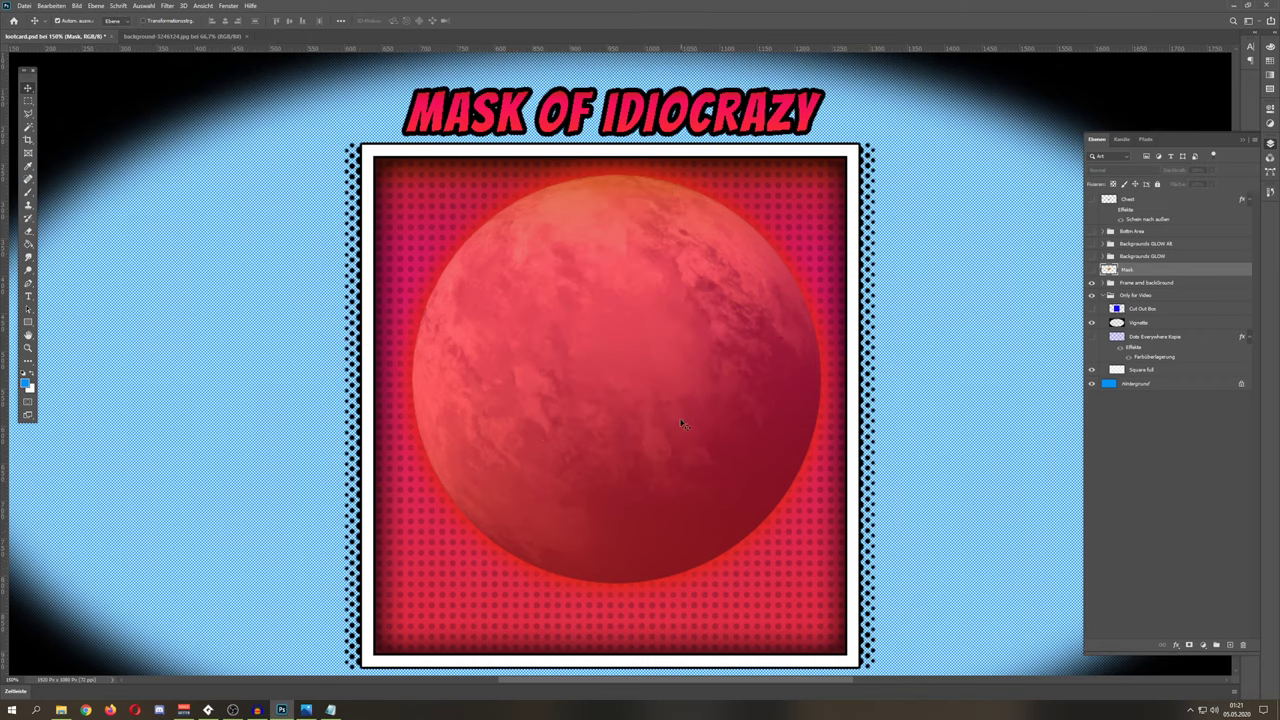
click(1104, 297)
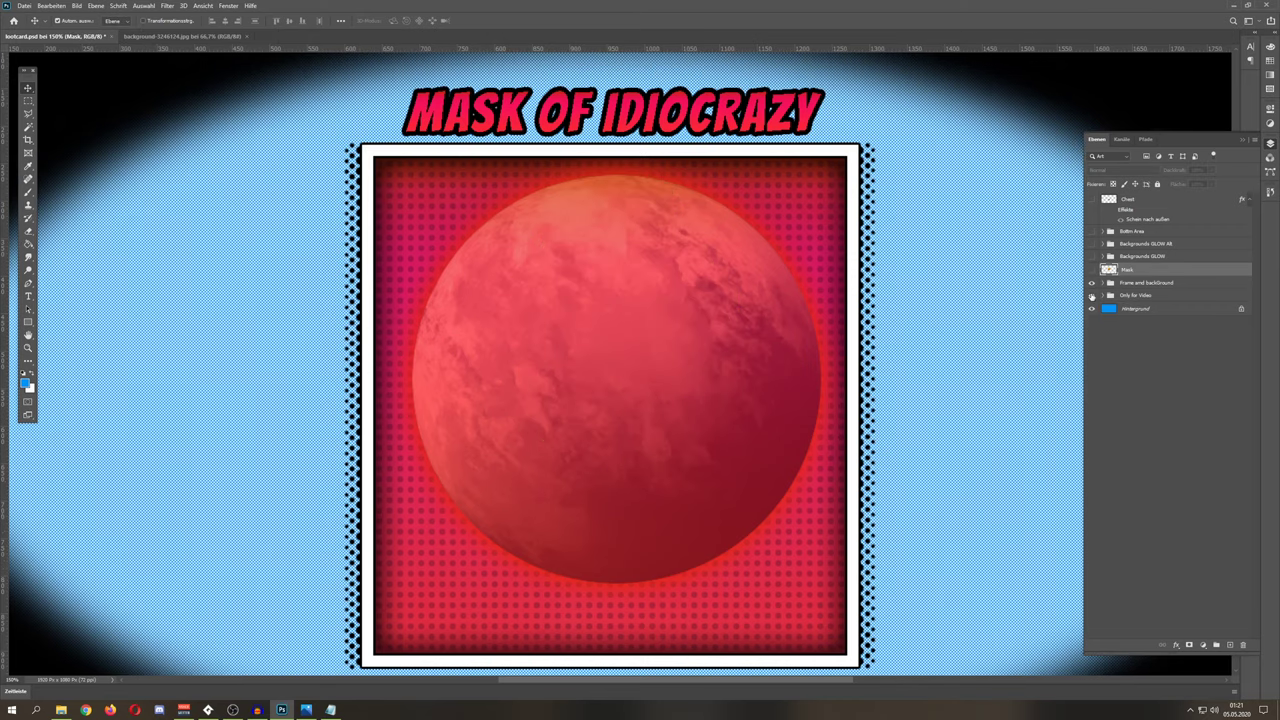
click(1092, 296)
click(1091, 284)
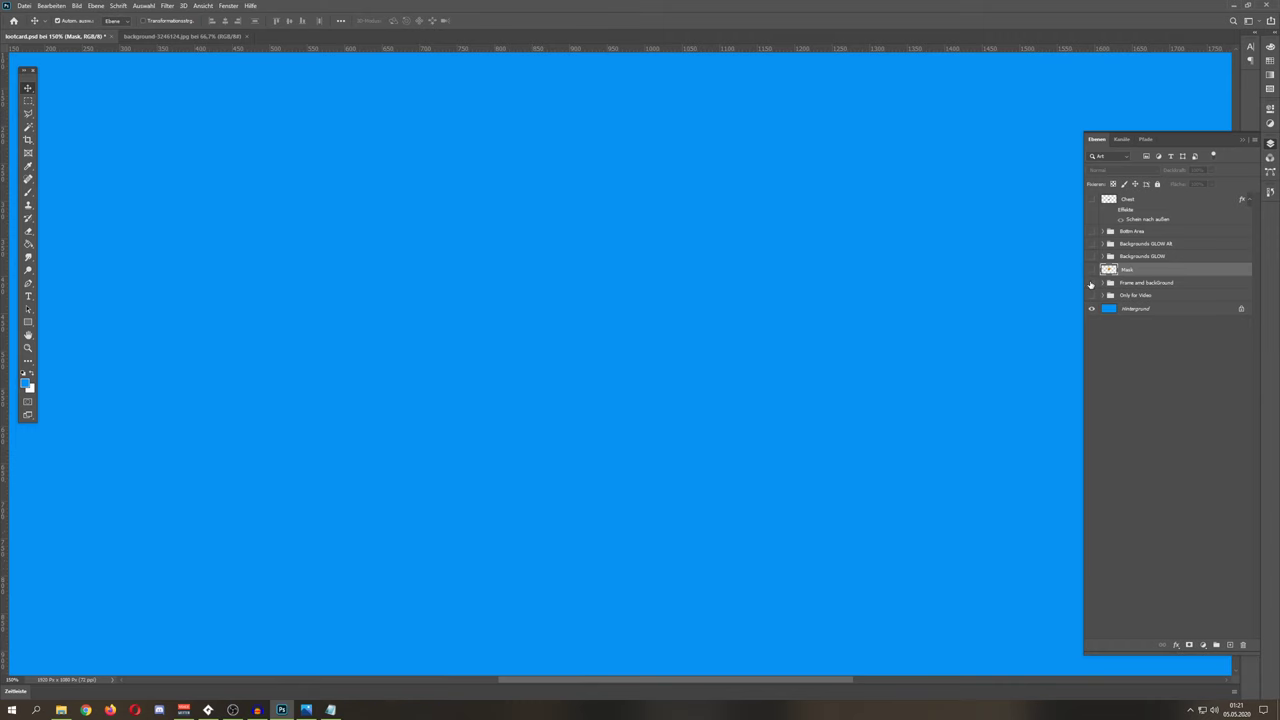
Step: Show the Frame and Background group and expand it to list its layers
click(1091, 284)
click(1106, 286)
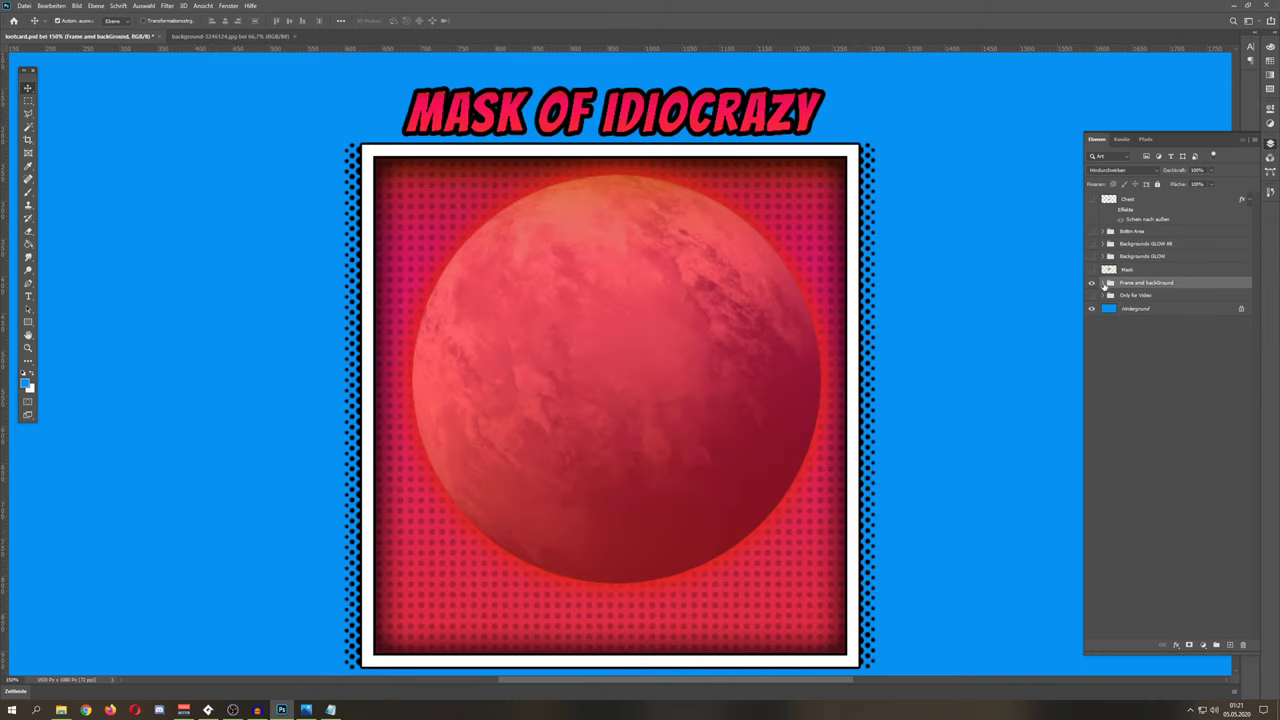
click(1103, 283)
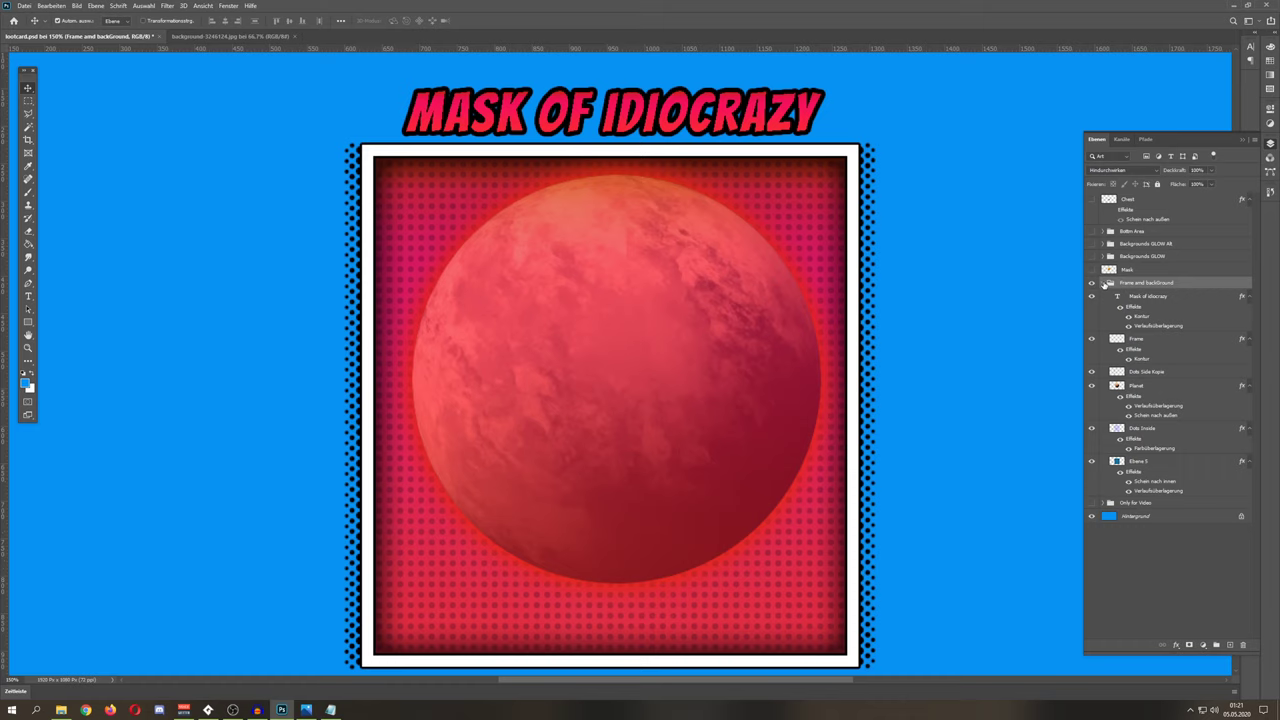
Step: Toggle the Frame layer's effects off and on to compare the white frame without and with its outline
click(1100, 340)
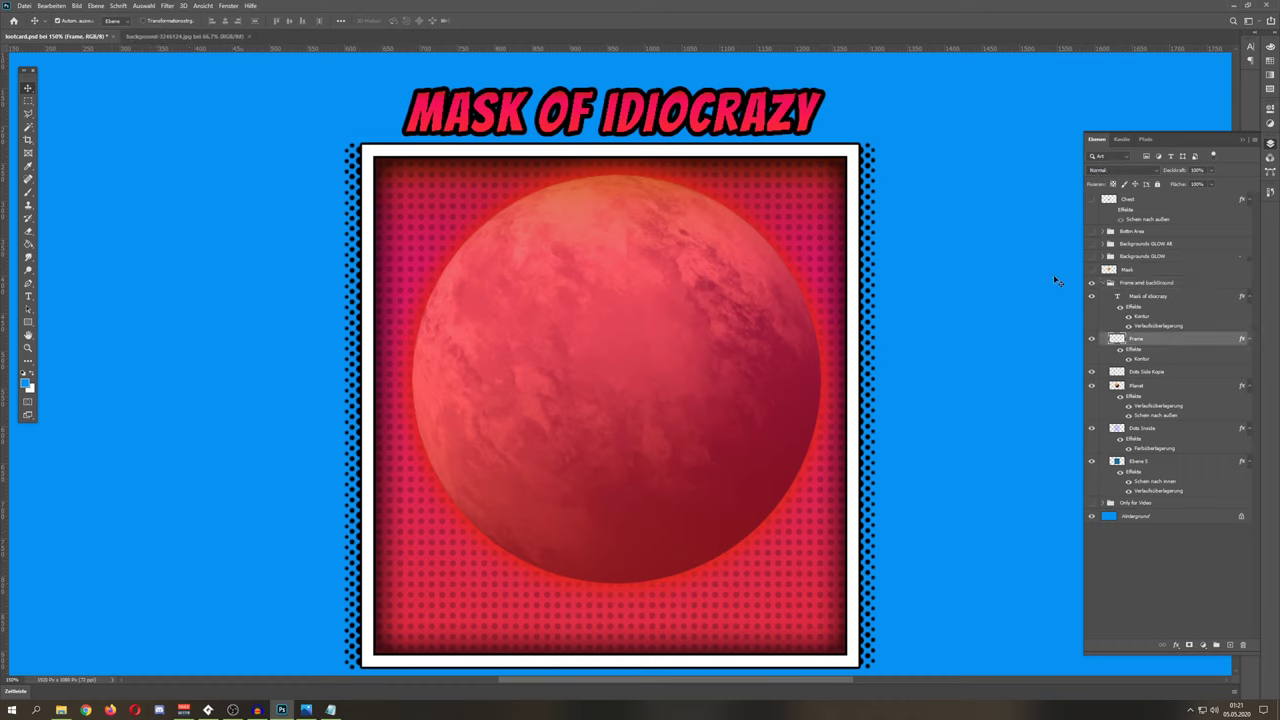
click(1120, 349)
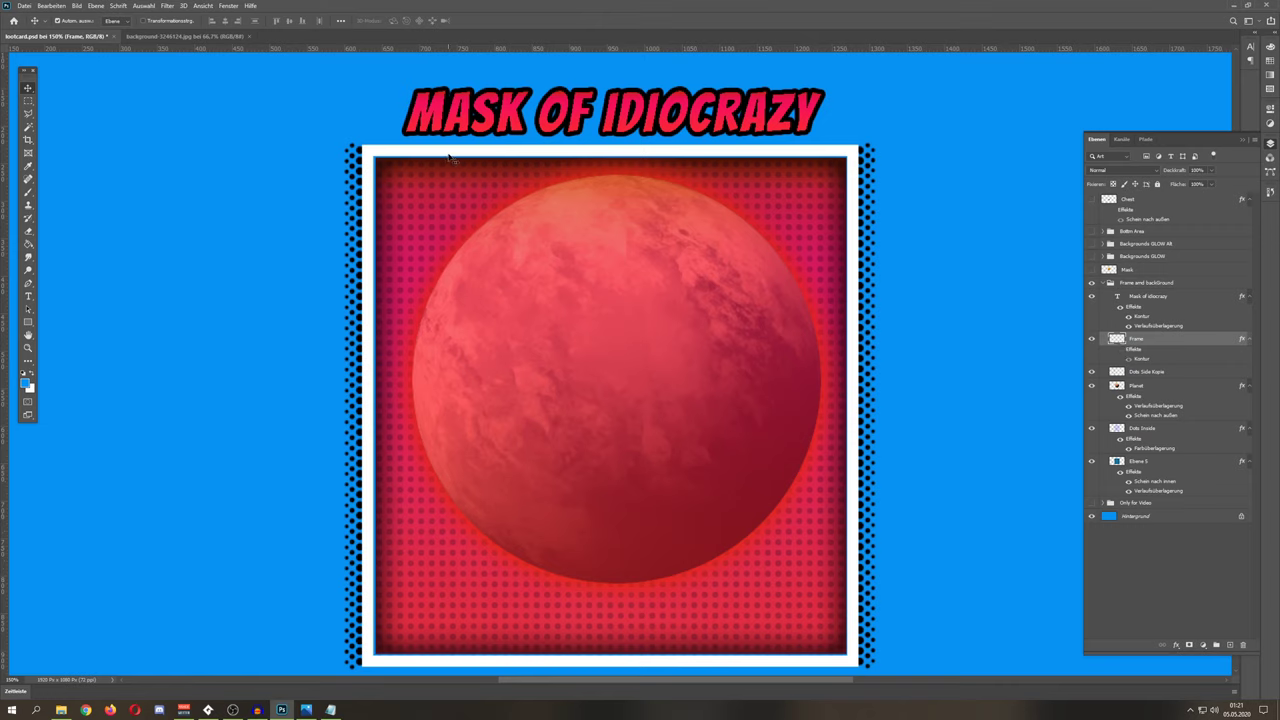
scroll(392, 338, down, 2)
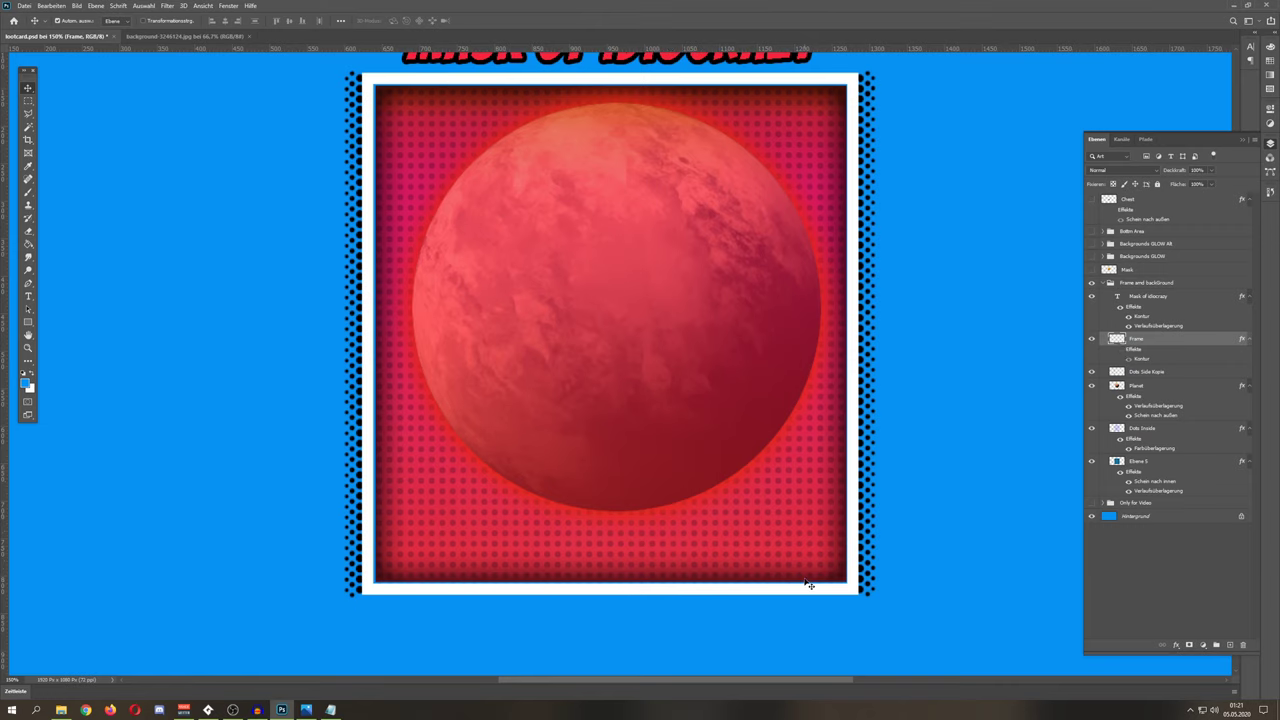
scroll(1004, 423, up, 1)
click(1129, 358)
Step: Review the stroke settings of the Frame layer's layer style and close the dialog
double_click(1133, 356)
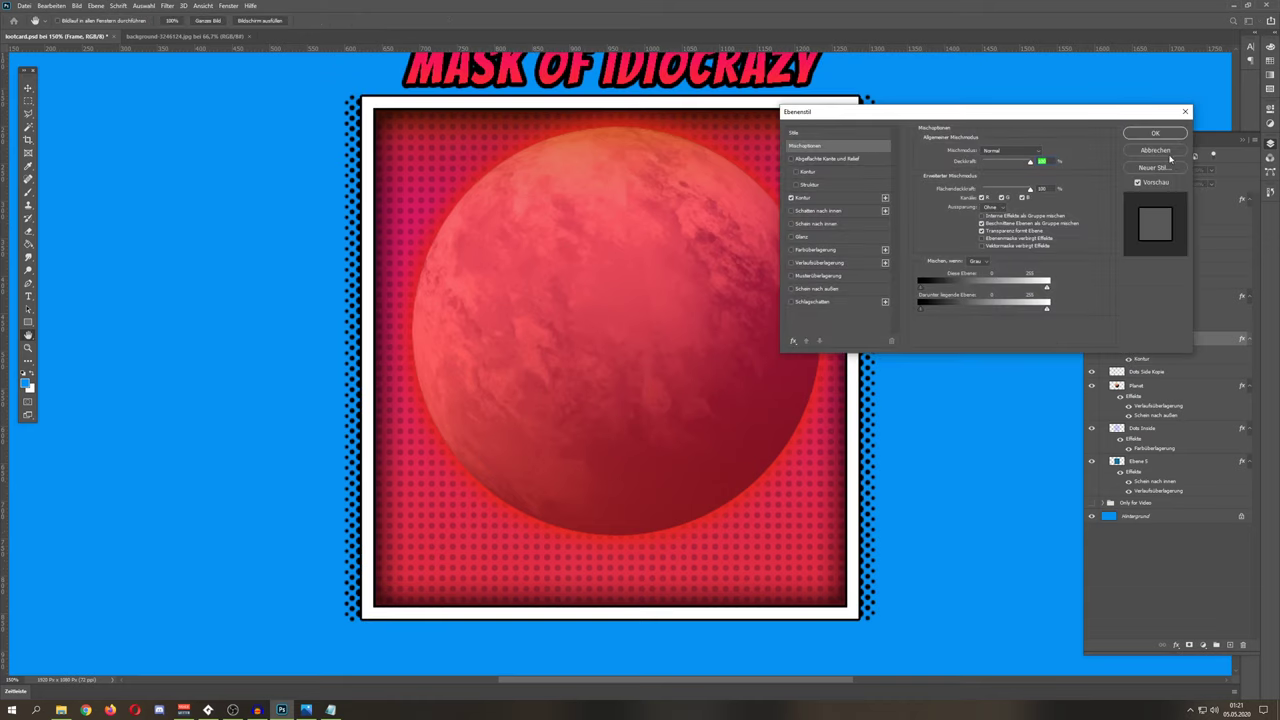
click(1155, 150)
right_click(1133, 344)
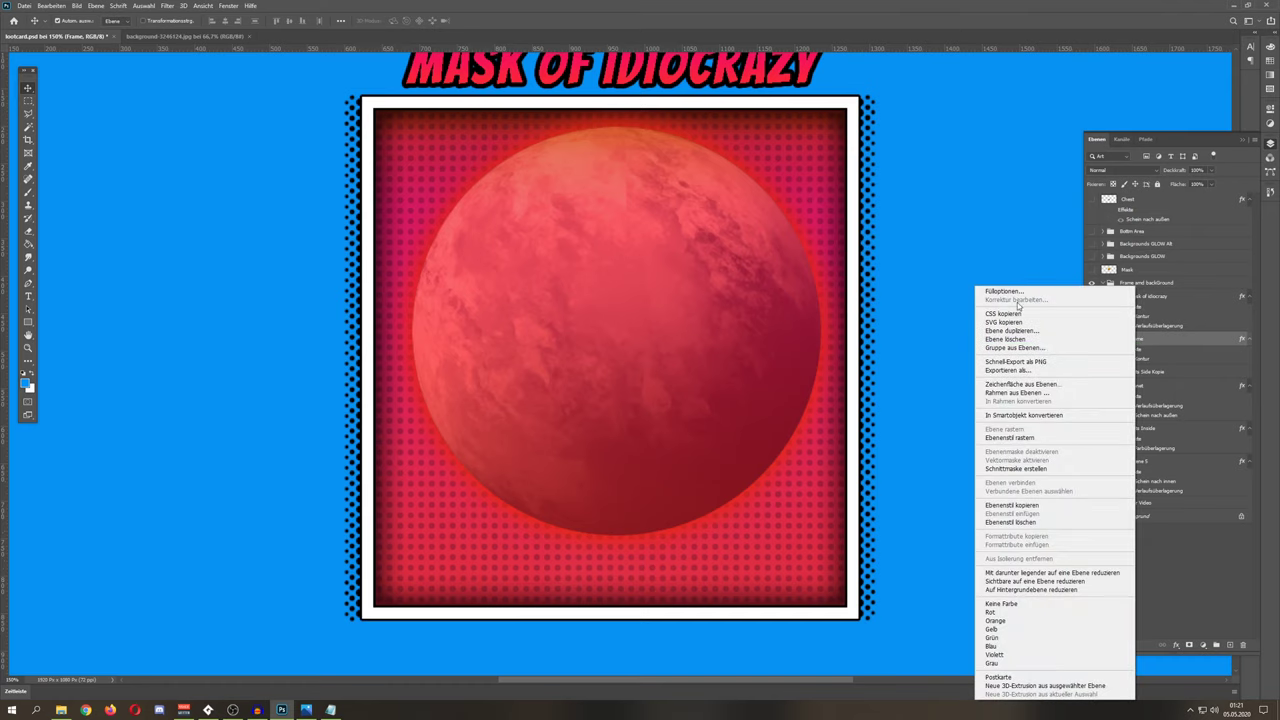
click(1140, 347)
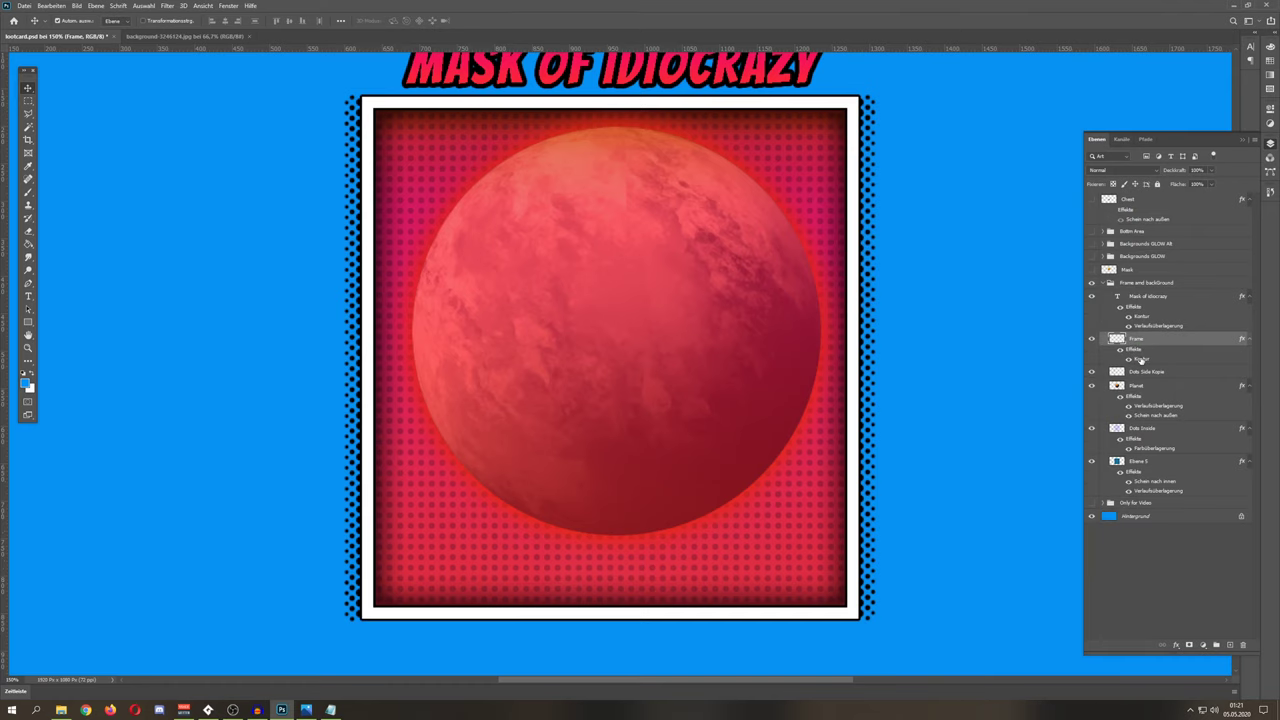
double_click(1140, 359)
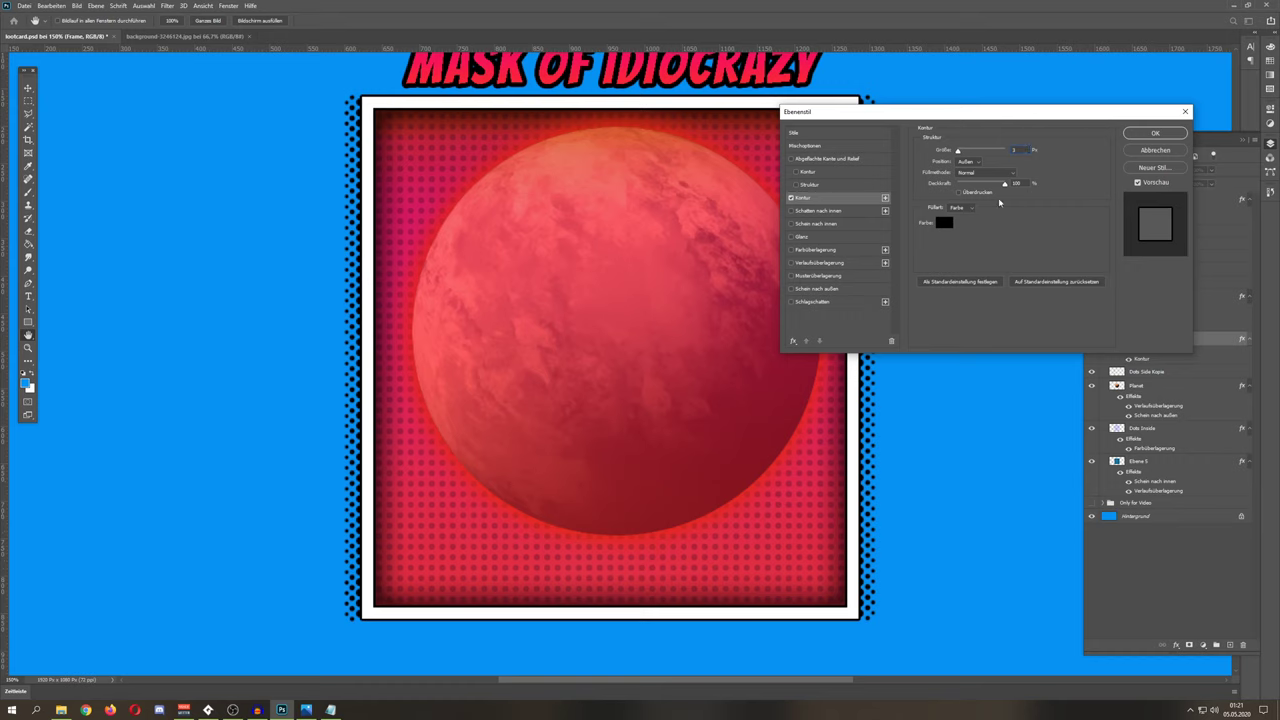
click(1157, 138)
Step: Inspect the frame's outlined upper-left corner up close and return to 100% view
key(z)
drag(360, 96, 362, 97)
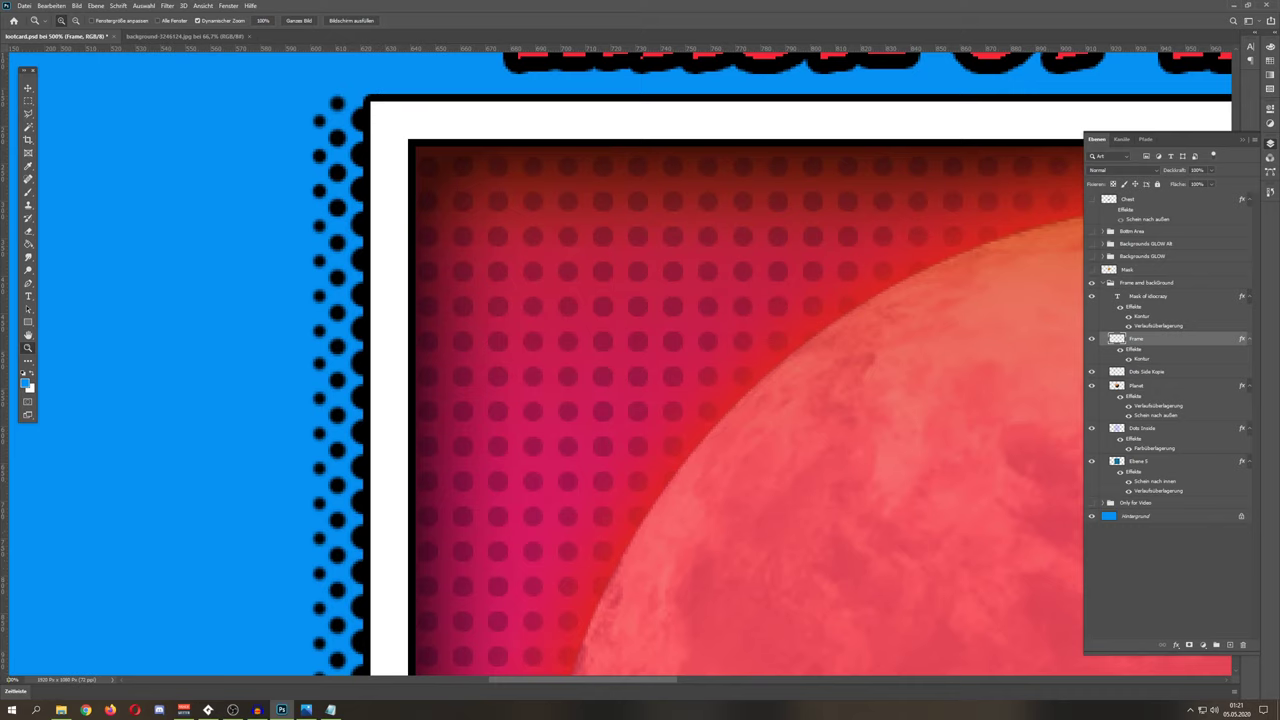
key(ctrl+1)
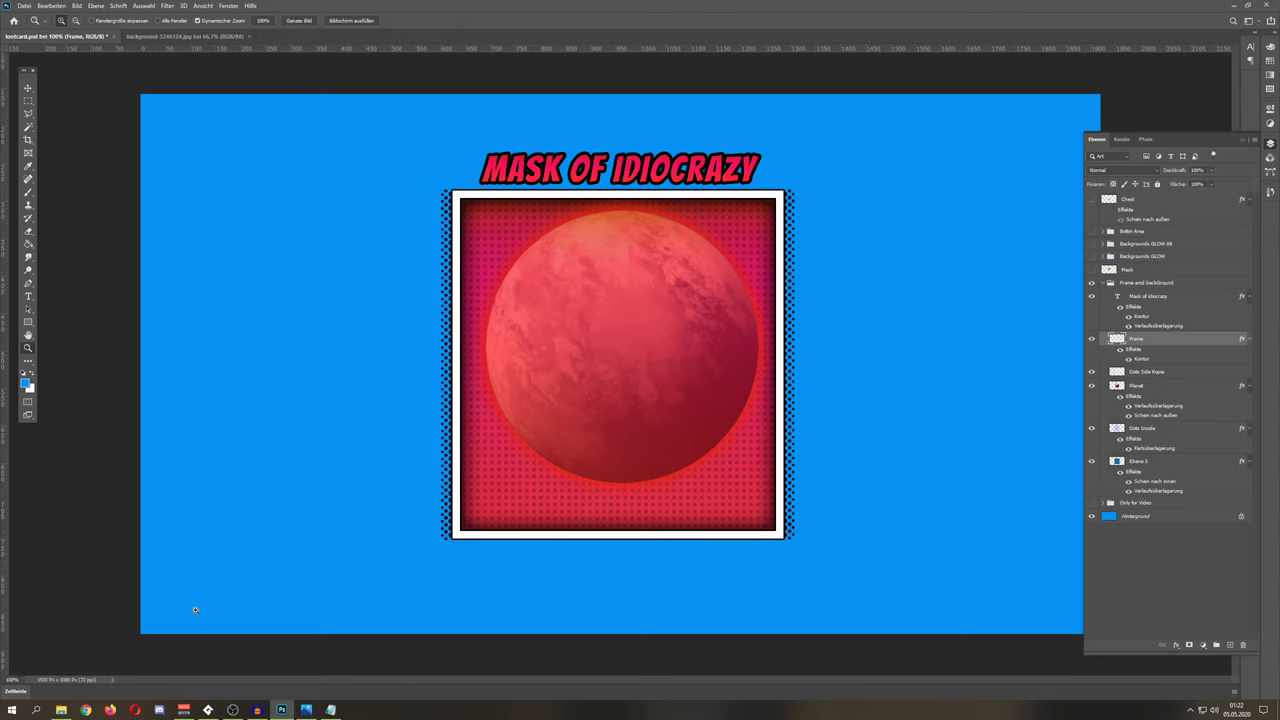
key(v)
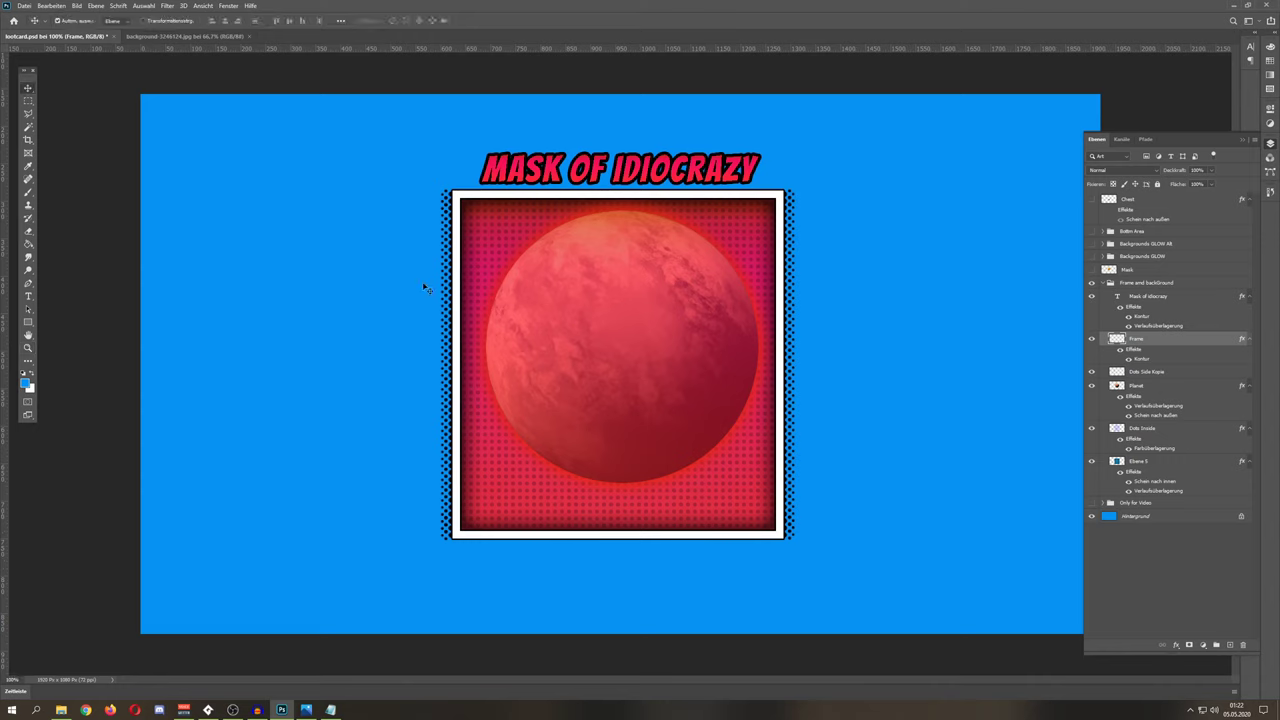
Step: Zoom in on the side dots and move the Dots Side Kopie layer outward, clear of the frame's left edge
click(448, 197)
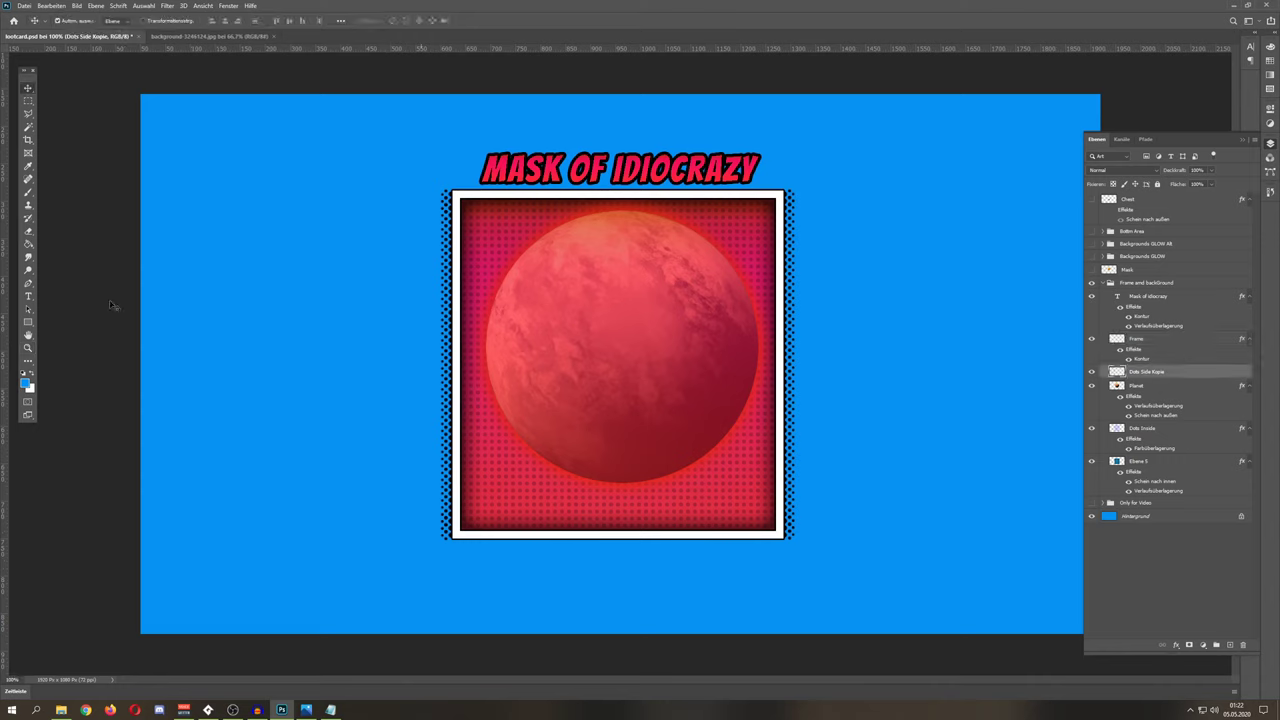
click(27, 348)
click(448, 208)
click(448, 208)
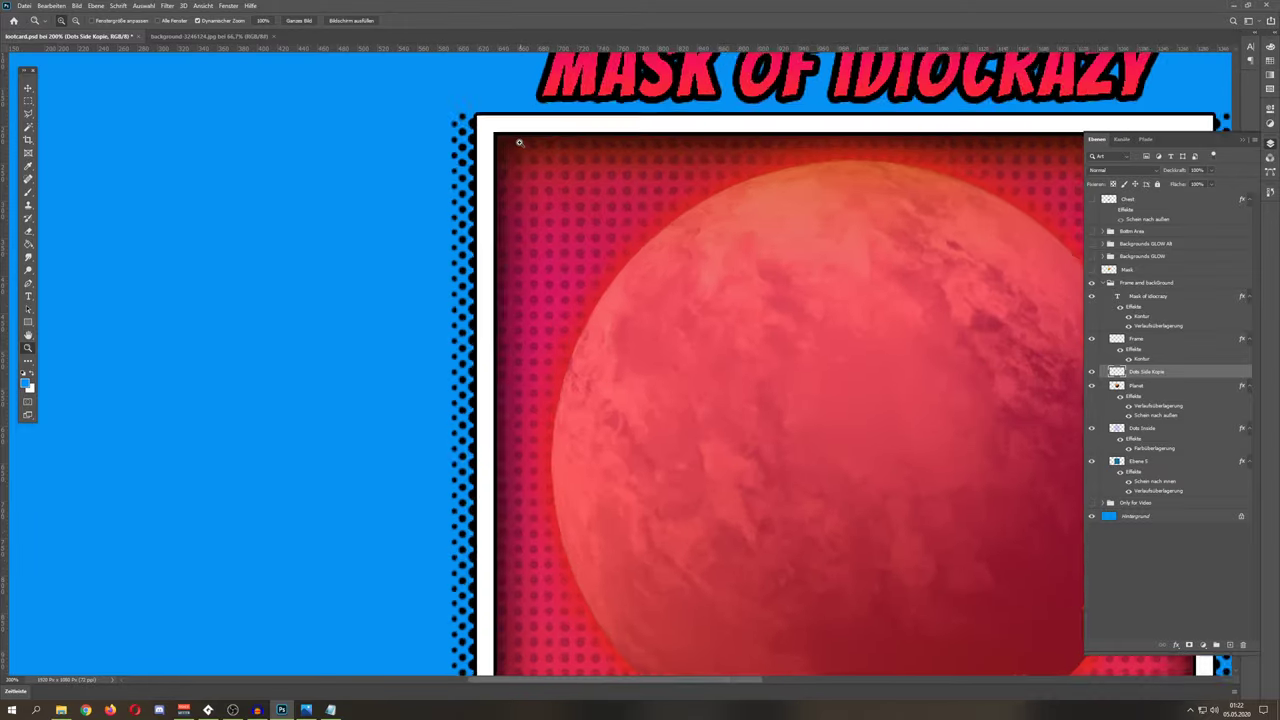
scroll(448, 206, up, 1)
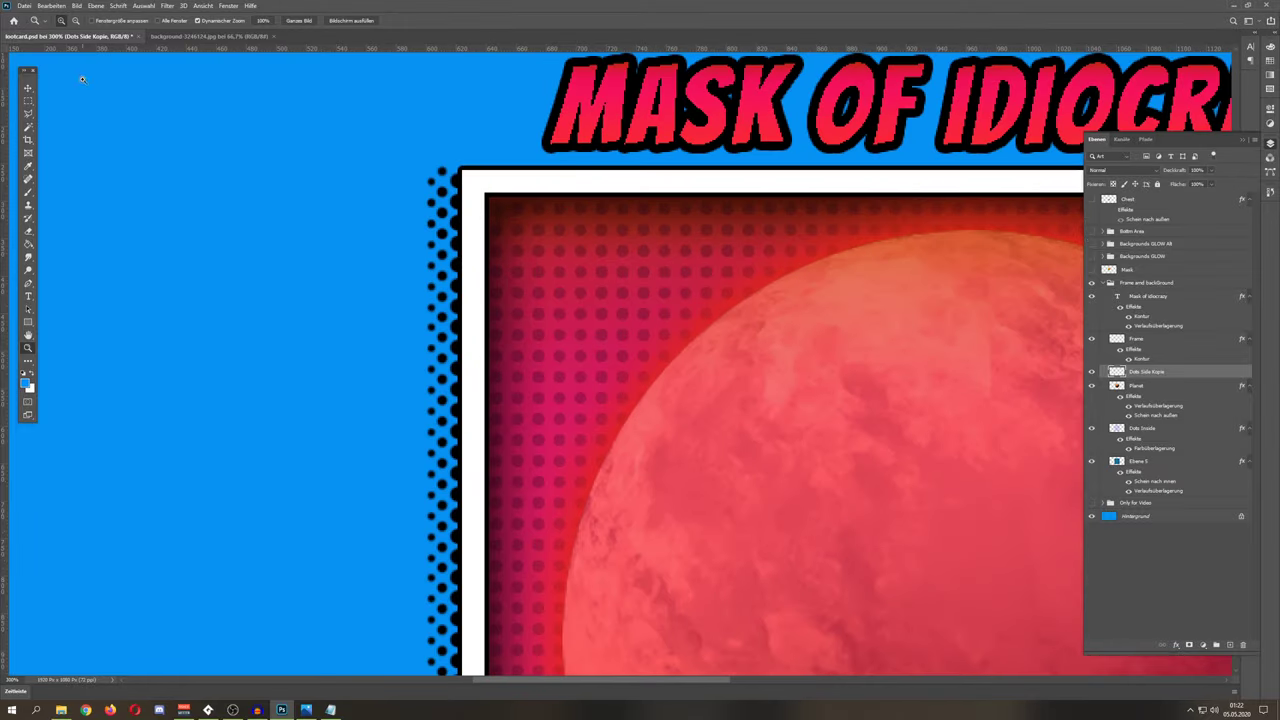
click(28, 88)
drag(458, 189, 416, 170)
Step: Paint two black dots, one above the other, beside the dot strip using a small hard brush
click(28, 191)
click(68, 23)
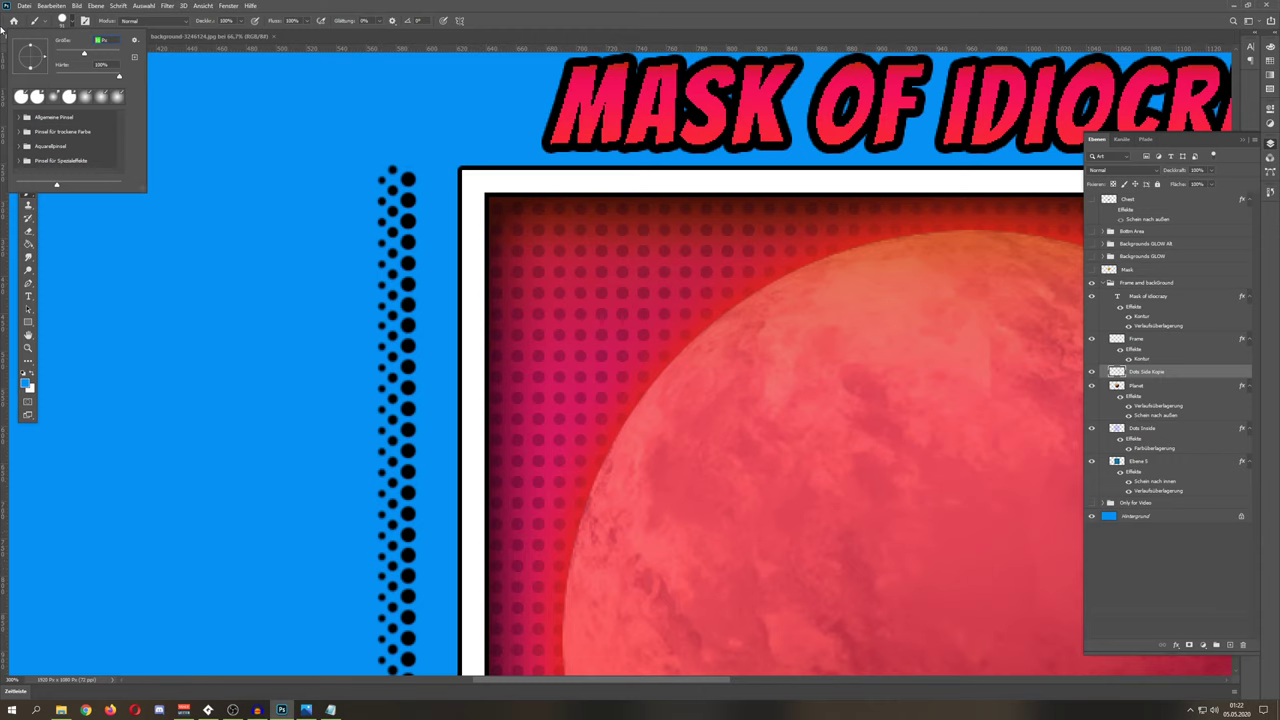
click(3, 30)
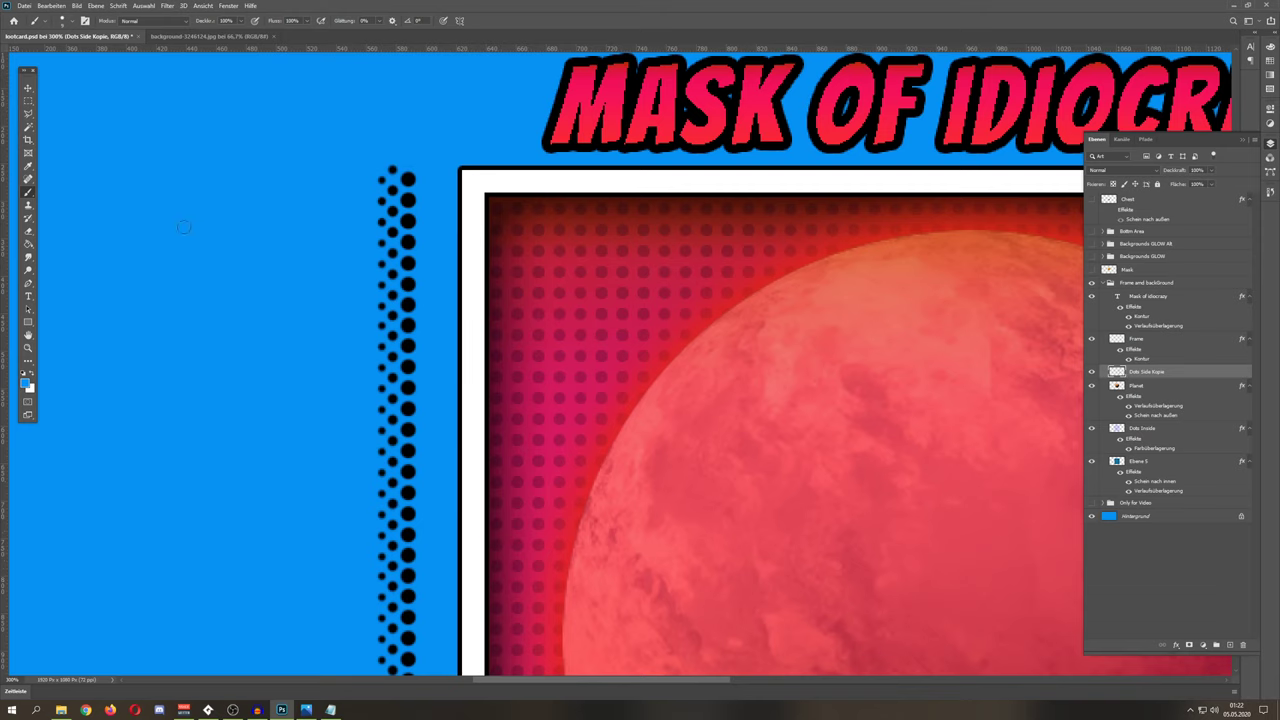
click(25, 383)
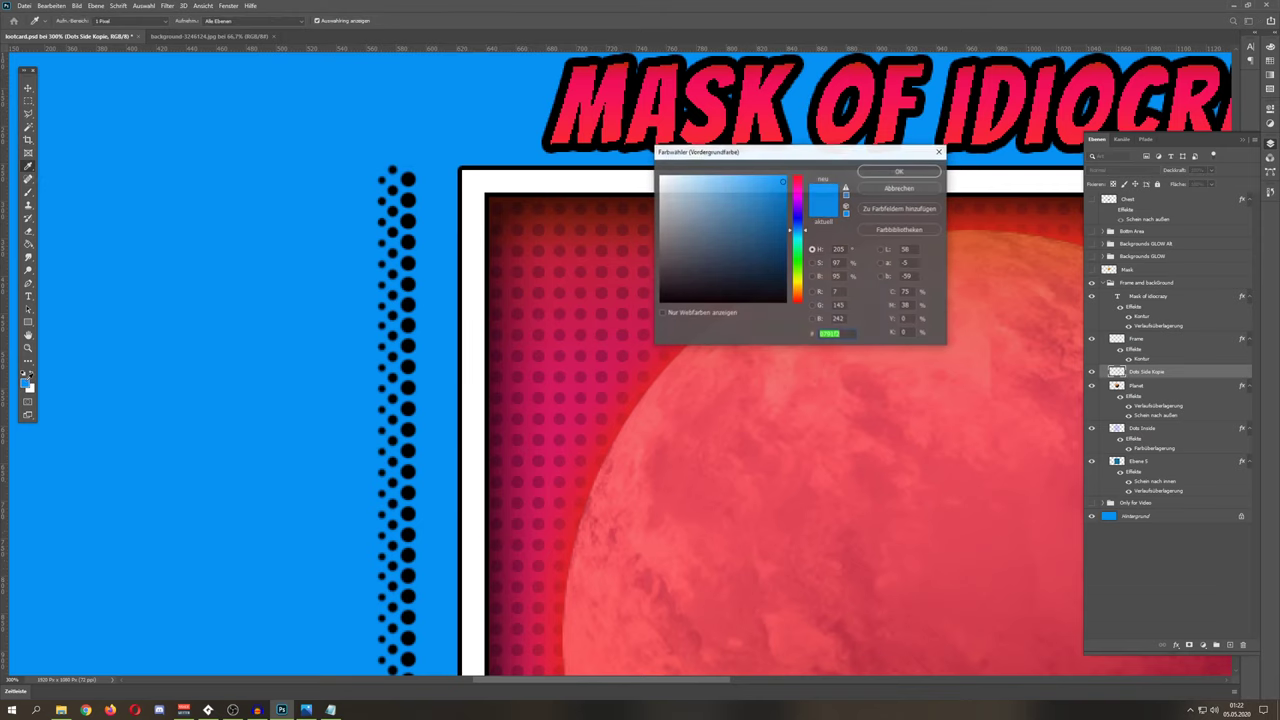
drag(786, 220, 786, 301)
click(899, 172)
click(332, 178)
click(332, 199)
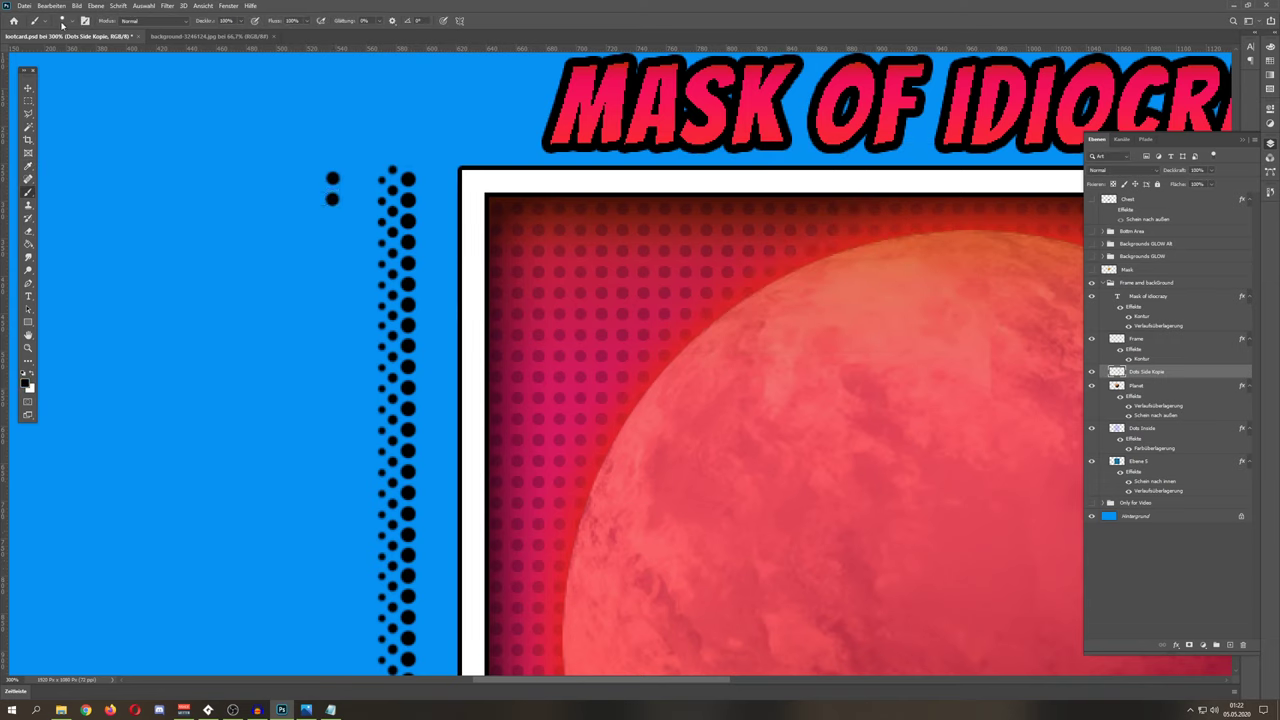
Step: Reduce the brush size and paint a smaller black dot to the left of the two painted dots
click(64, 22)
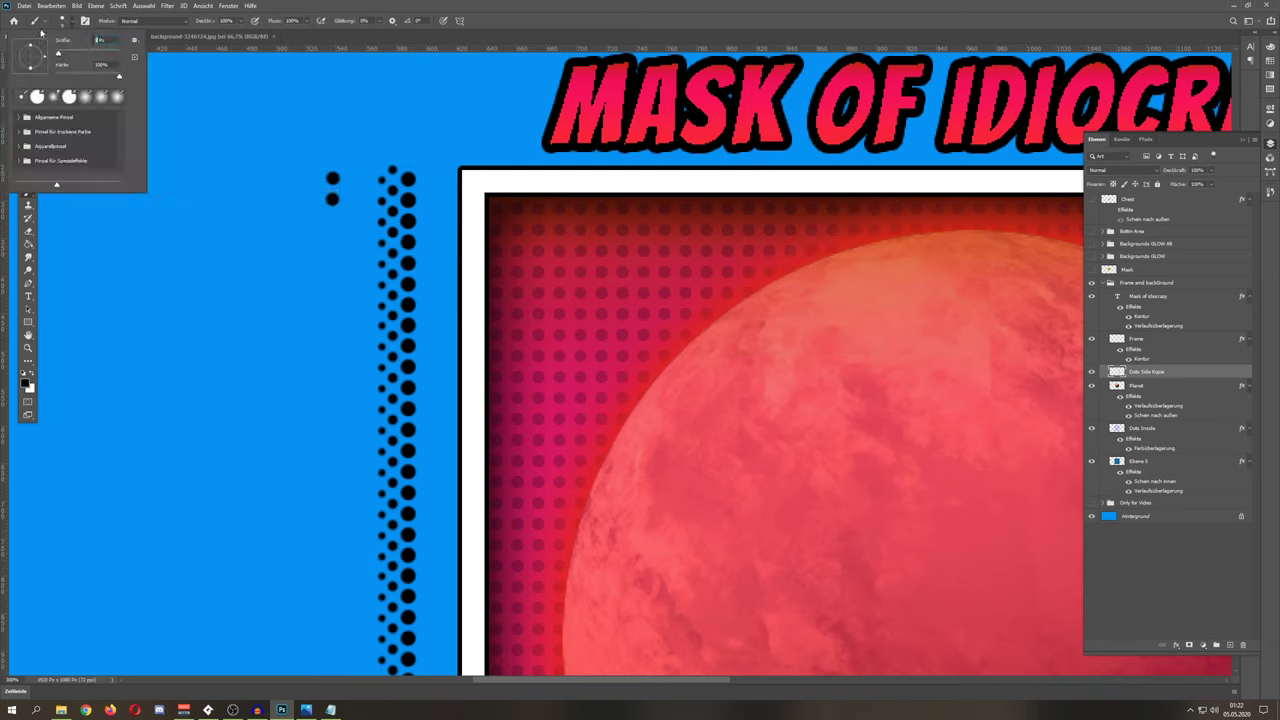
click(45, 33)
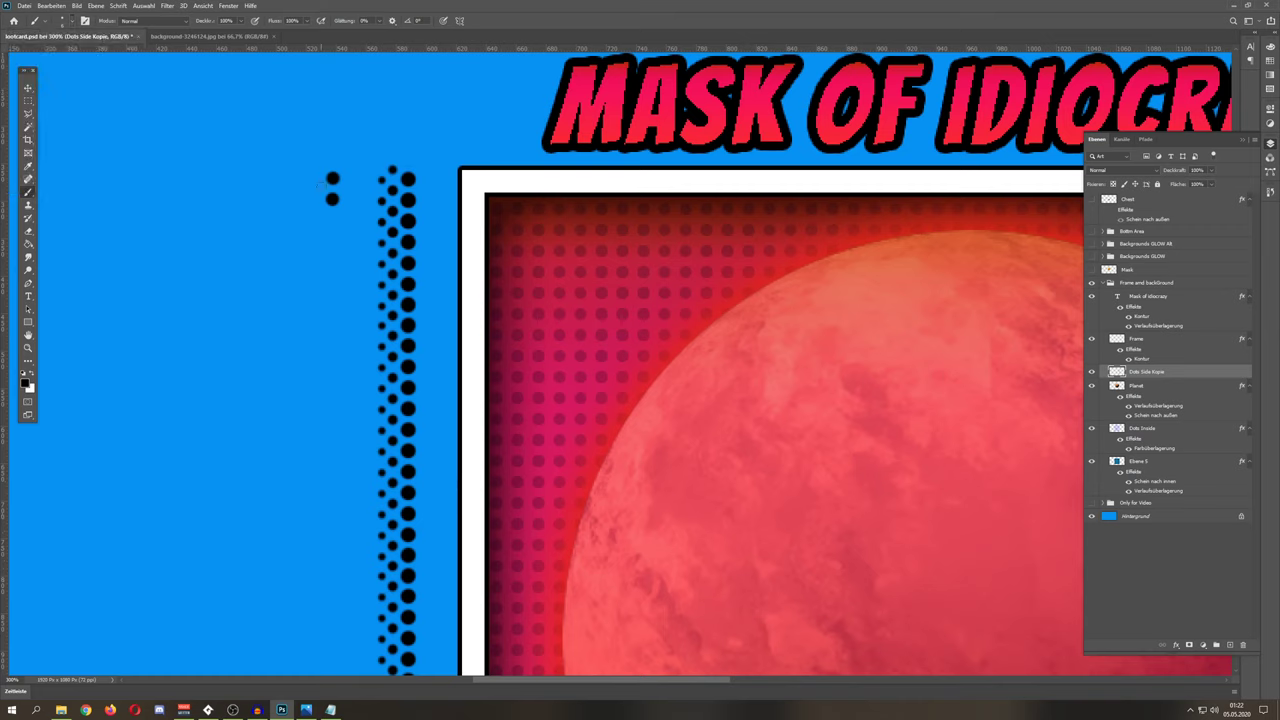
click(320, 186)
Step: Try deleting the Dots Side Kopie layer, and undo the deletion, the painted dots and the layer's move
click(28, 88)
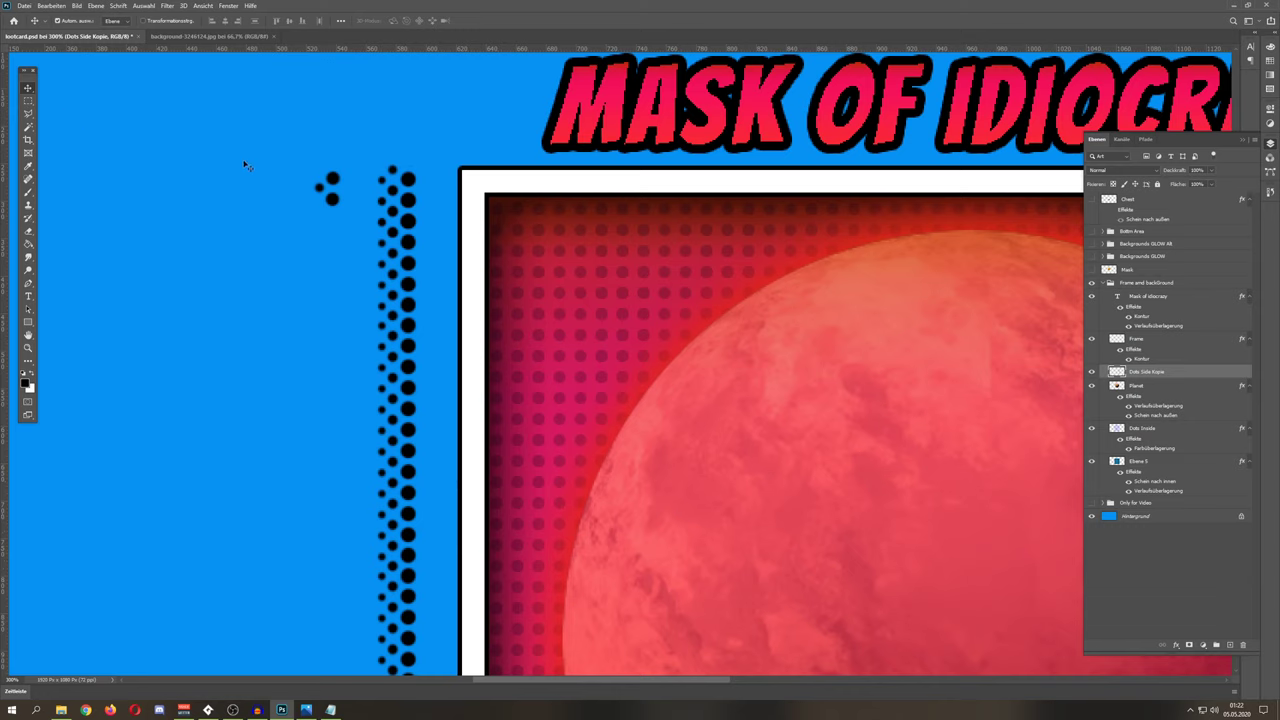
key(Delete)
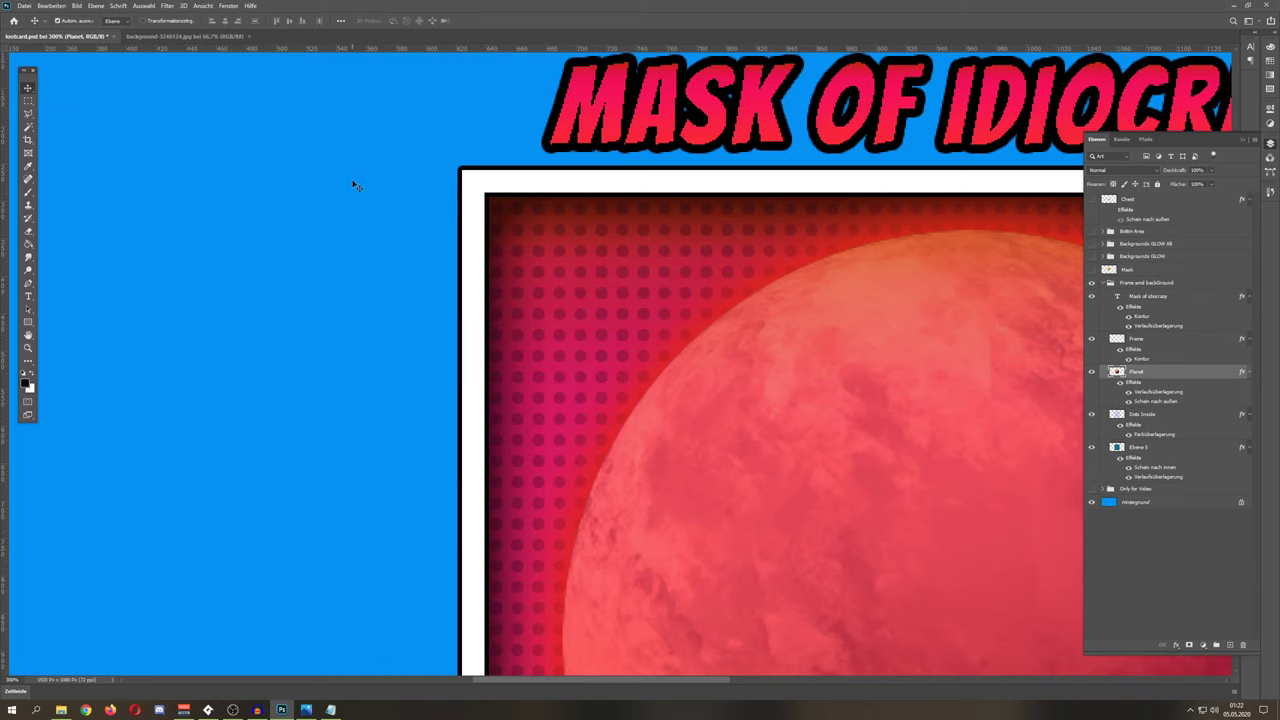
key(ctrl+z)
key(ctrl+z)
key(ctrl+z)
key(ctrl+z)
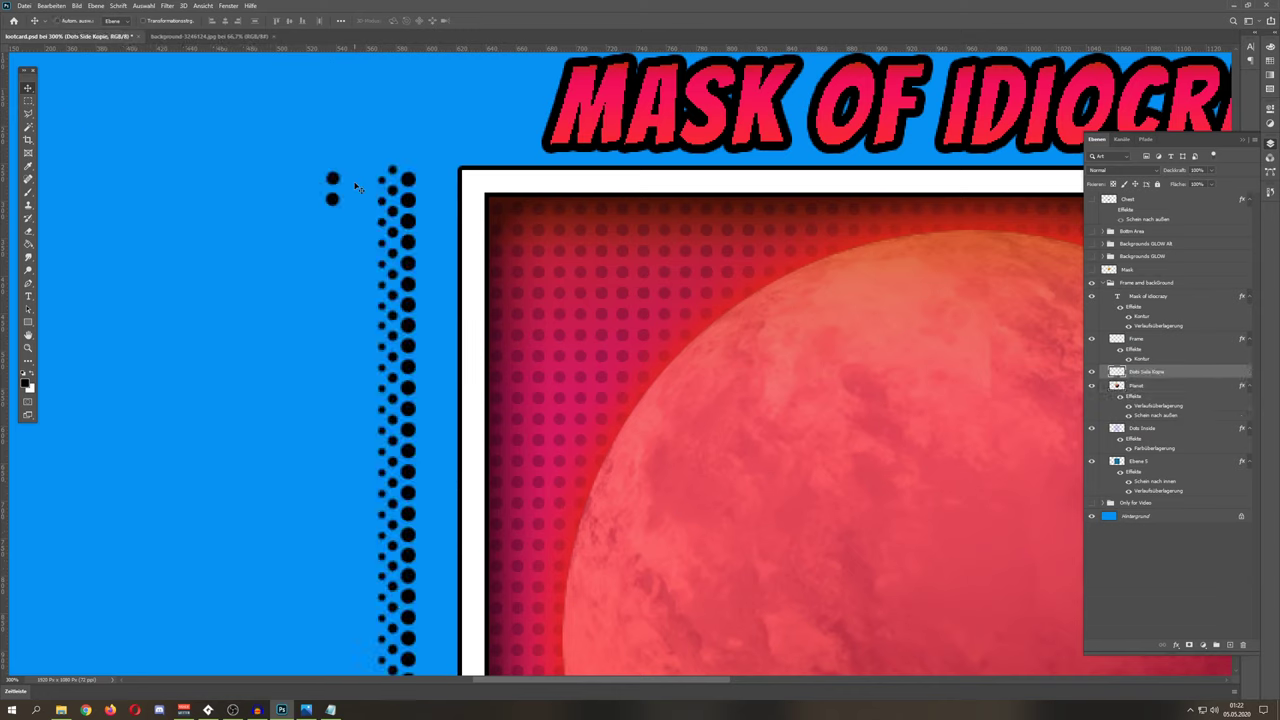
key(ctrl+comma)
key(shift+Right)
key(shift+Right)
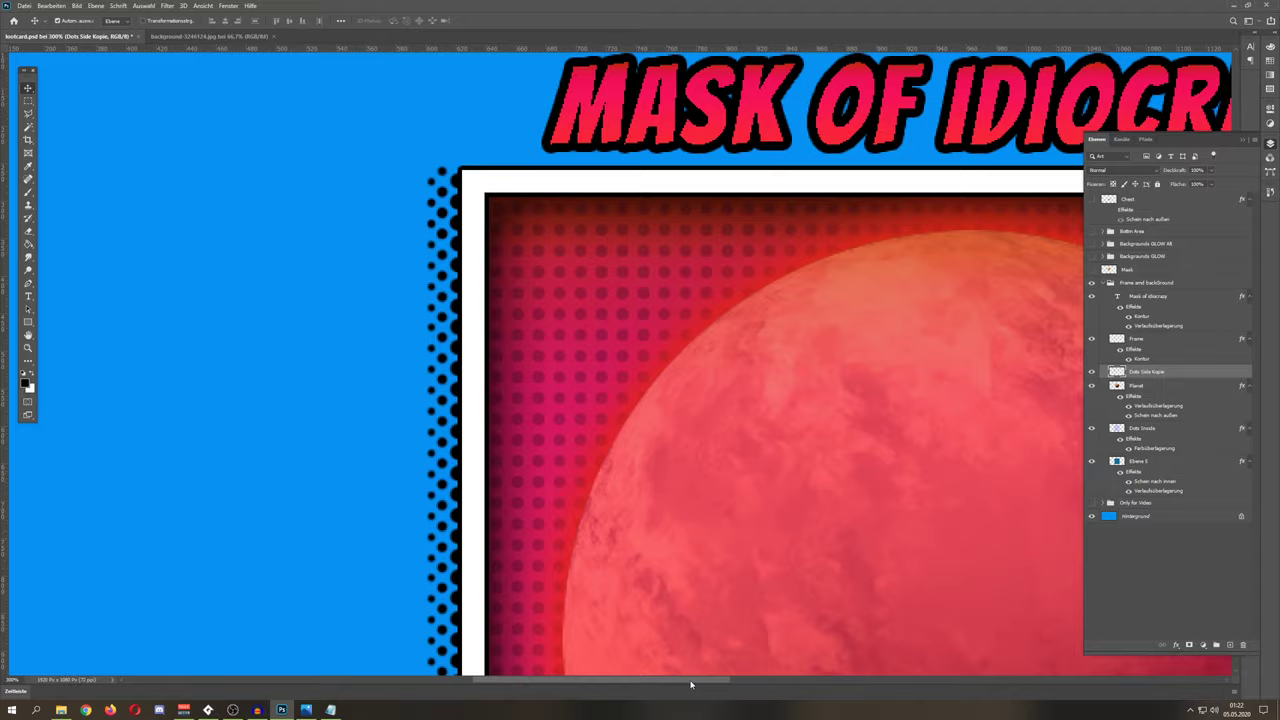
Step: Examine the dots along the frame's right edge and select the title text layer above the frame
drag(690, 684, 786, 682)
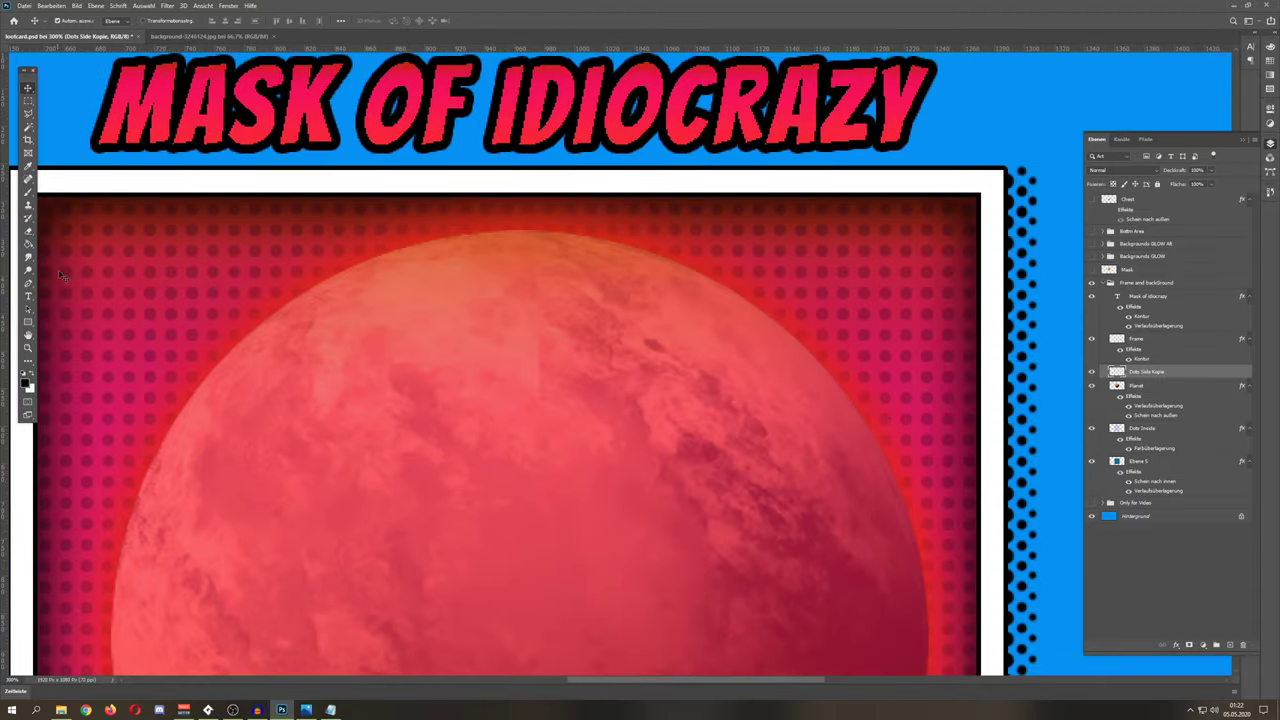
scroll(354, 343, up, 3)
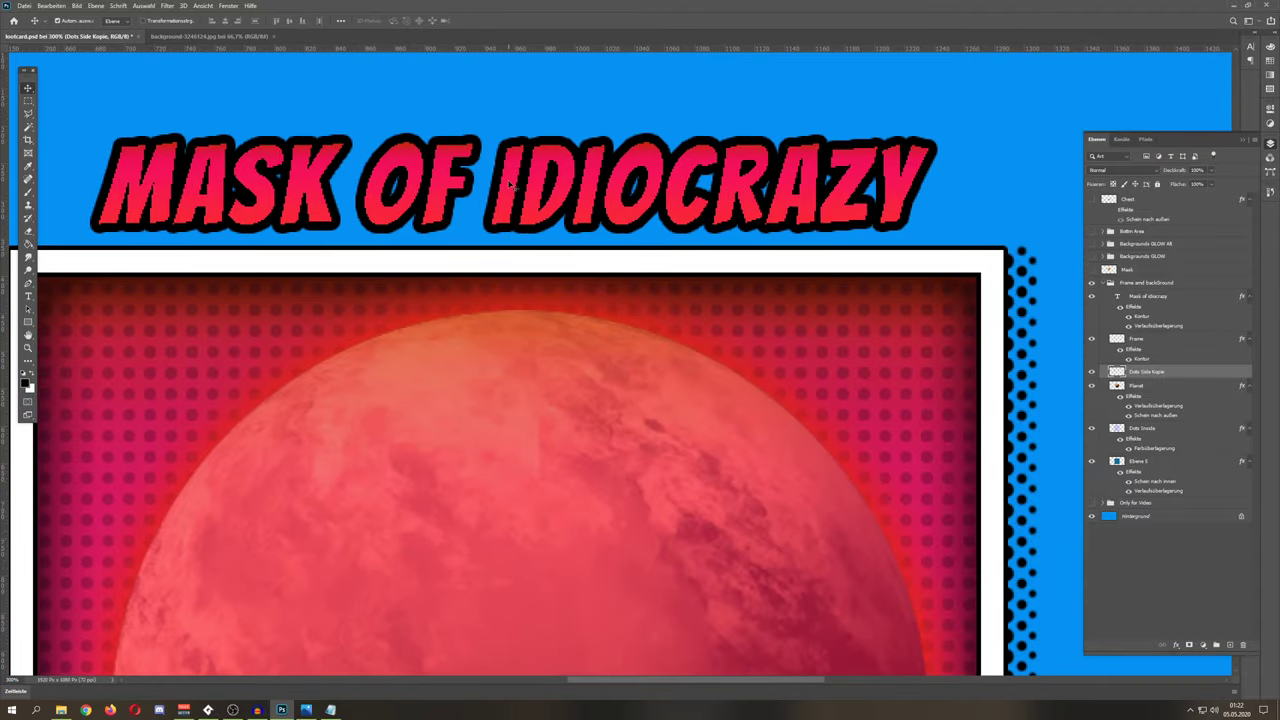
click(509, 183)
scroll(537, 346, up, 3)
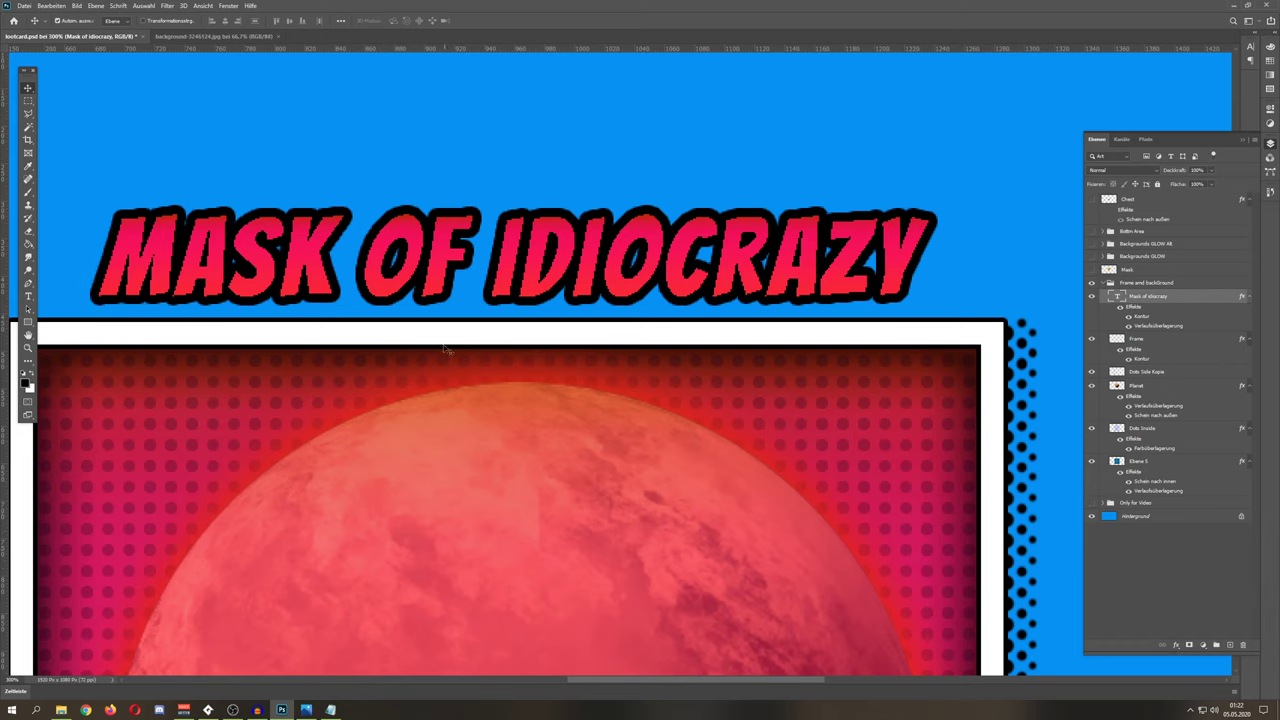
Step: Check the font settings of the title text "Mask of Idiocrazy" with the Type tool and leave text editing
click(28, 296)
click(437, 257)
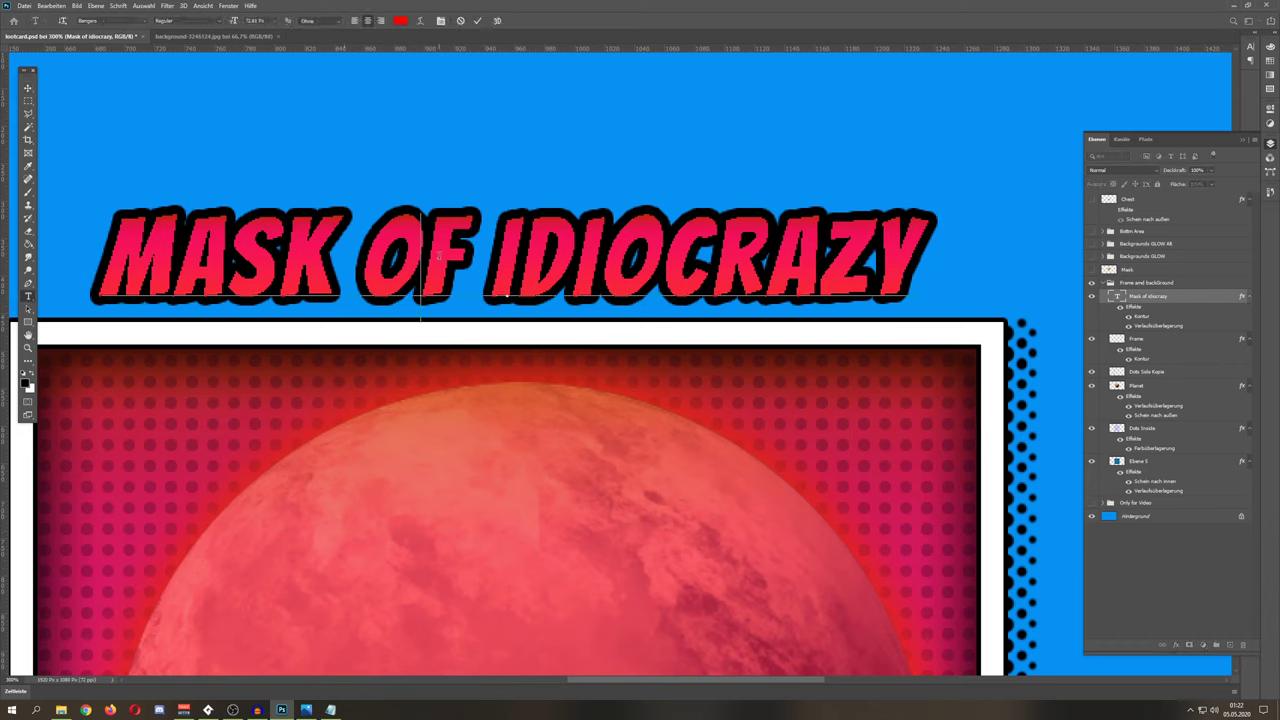
click(219, 22)
click(498, 117)
click(28, 88)
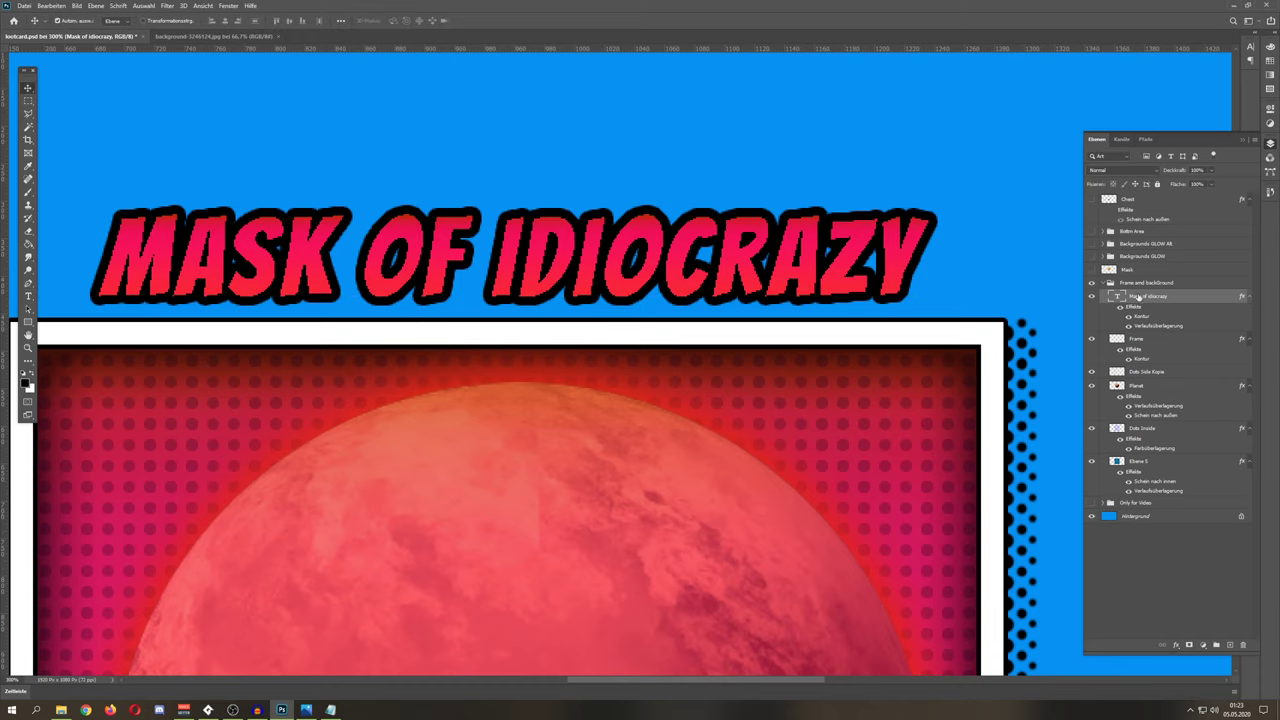
Step: Open the title layer's blending options and review its stroke, trying a larger stroke size
right_click(1141, 306)
click(1038, 273)
drag(948, 113, 925, 113)
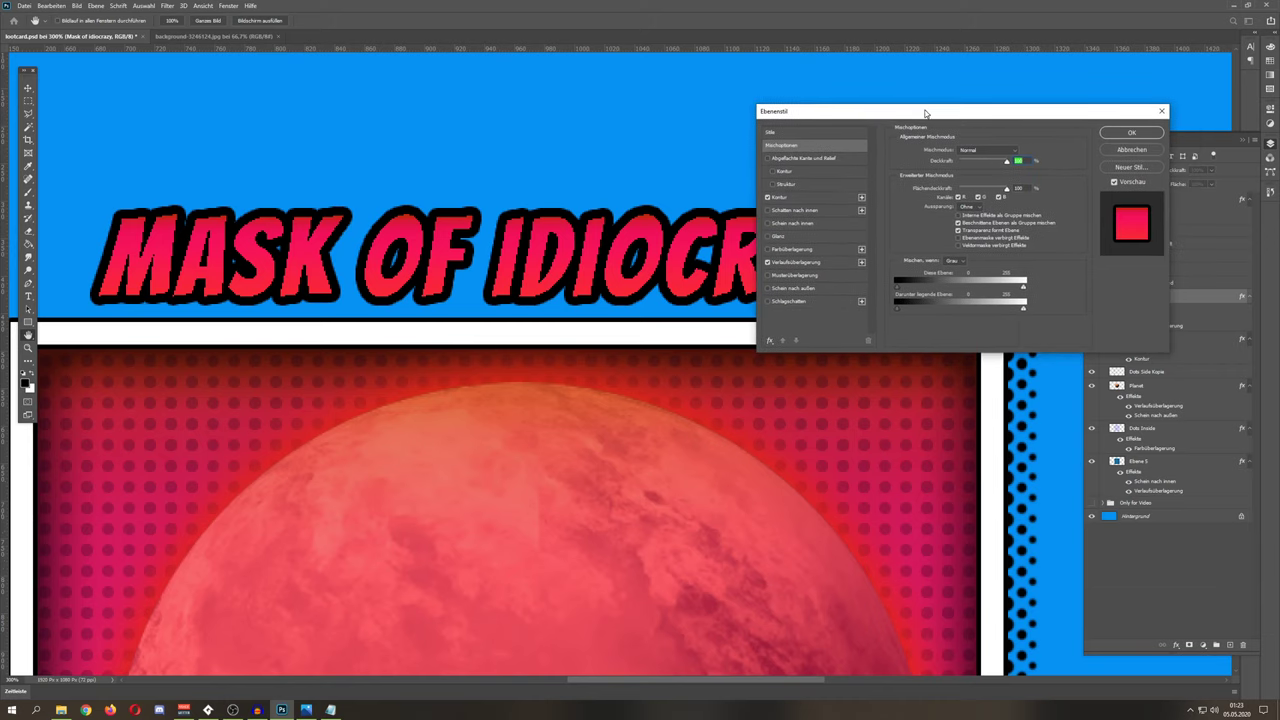
click(790, 197)
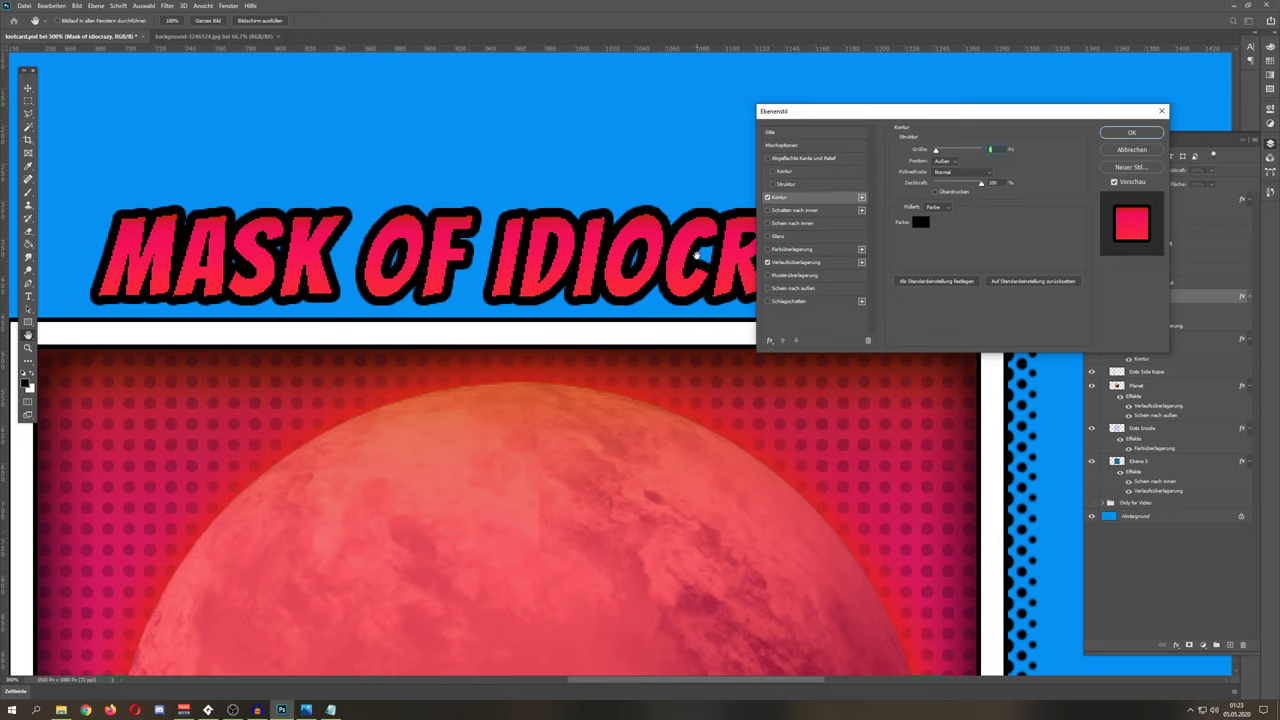
drag(936, 151, 944, 153)
Step: Review the title's gradient overlay, trying other gradient presets and returning to the pink-red New Red gradient
click(789, 263)
click(989, 175)
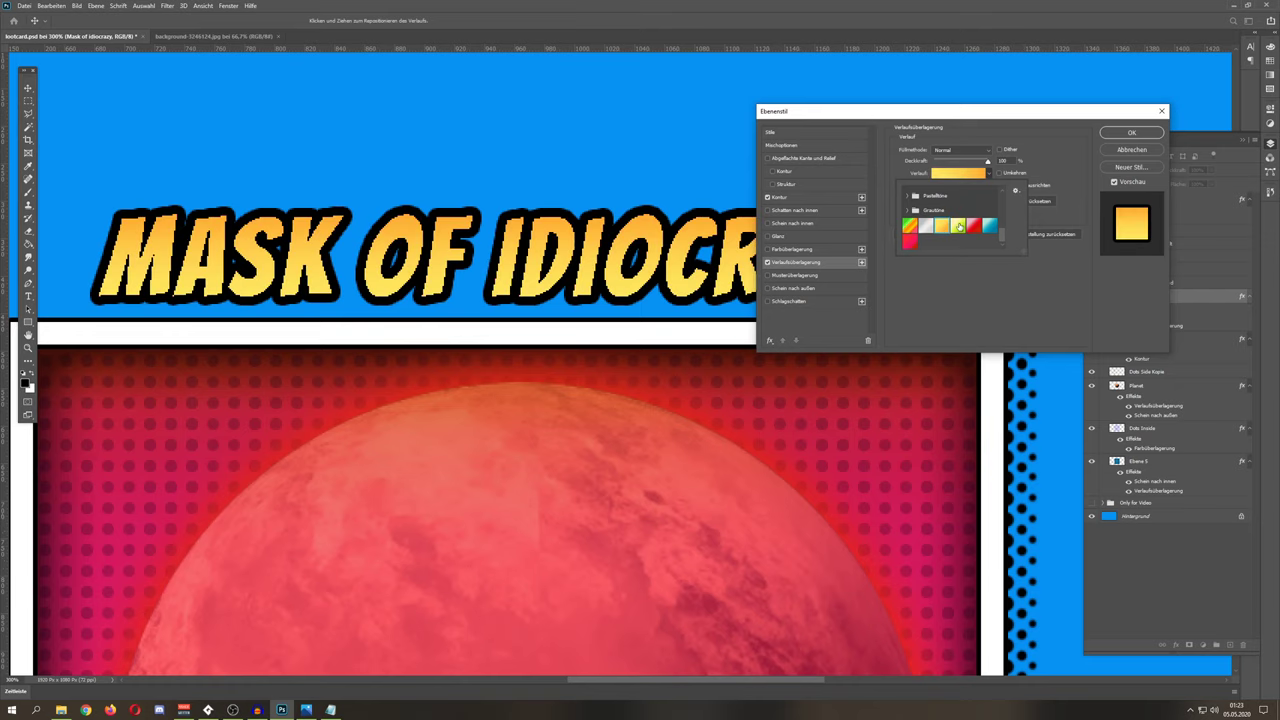
double_click(912, 242)
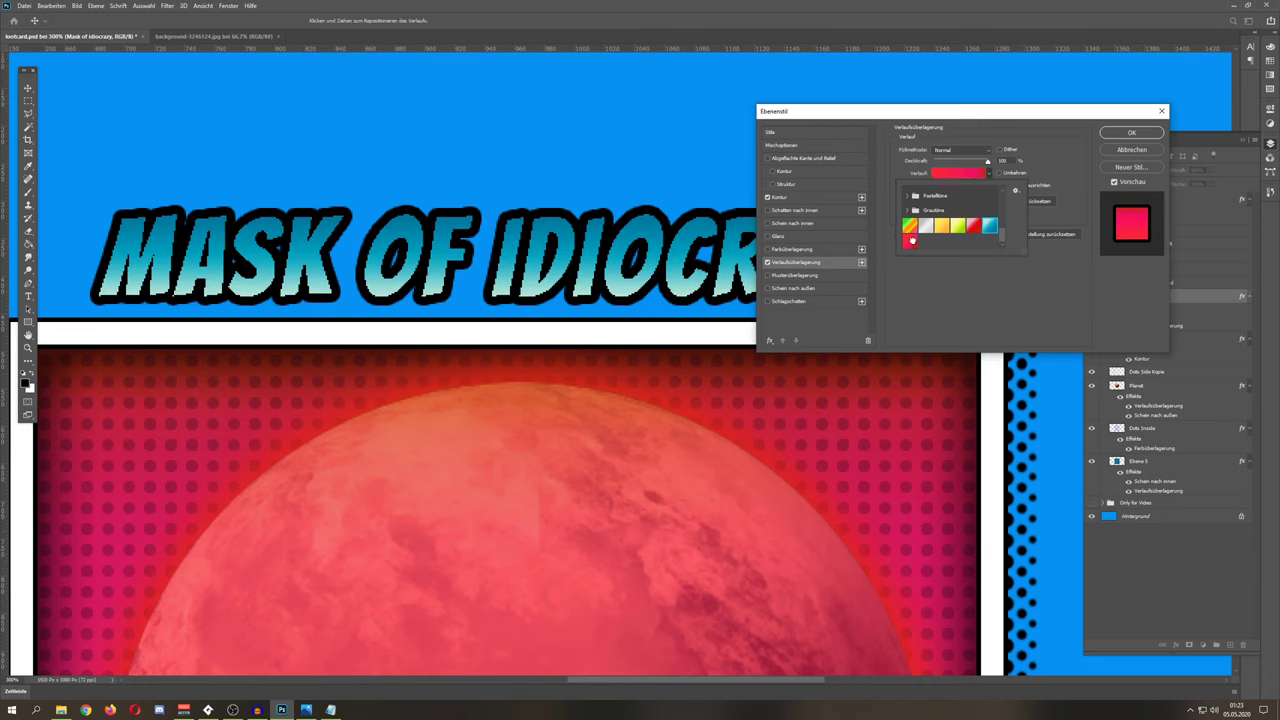
Step: Try the Mine Blue preset in the gradient editor for the title's overlay, then cancel the gradient and layer style changes
click(962, 174)
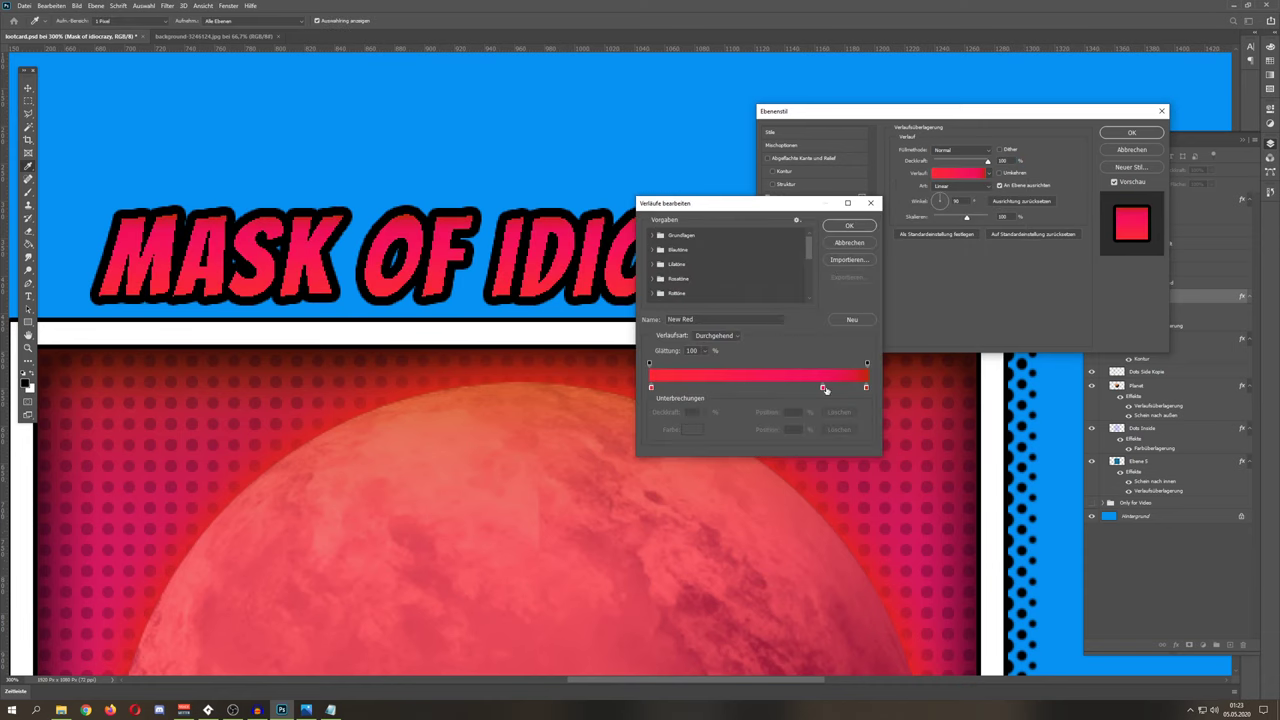
scroll(779, 283, down, 5)
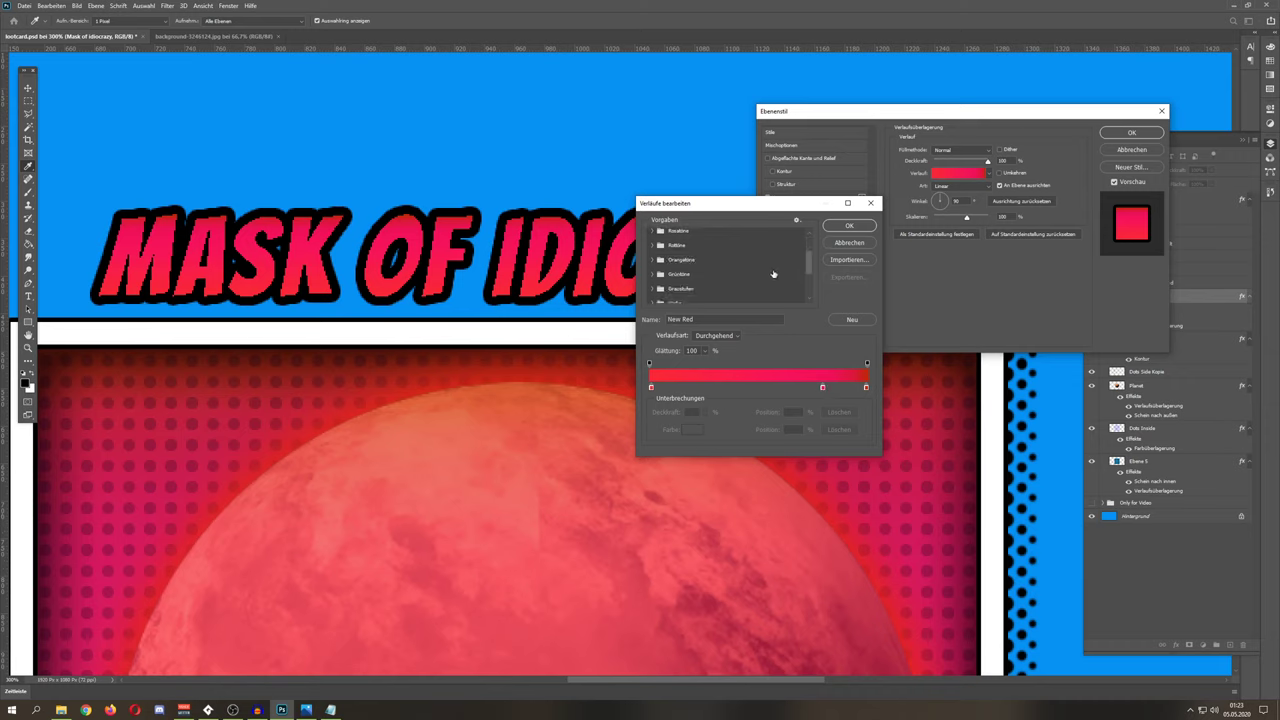
click(720, 294)
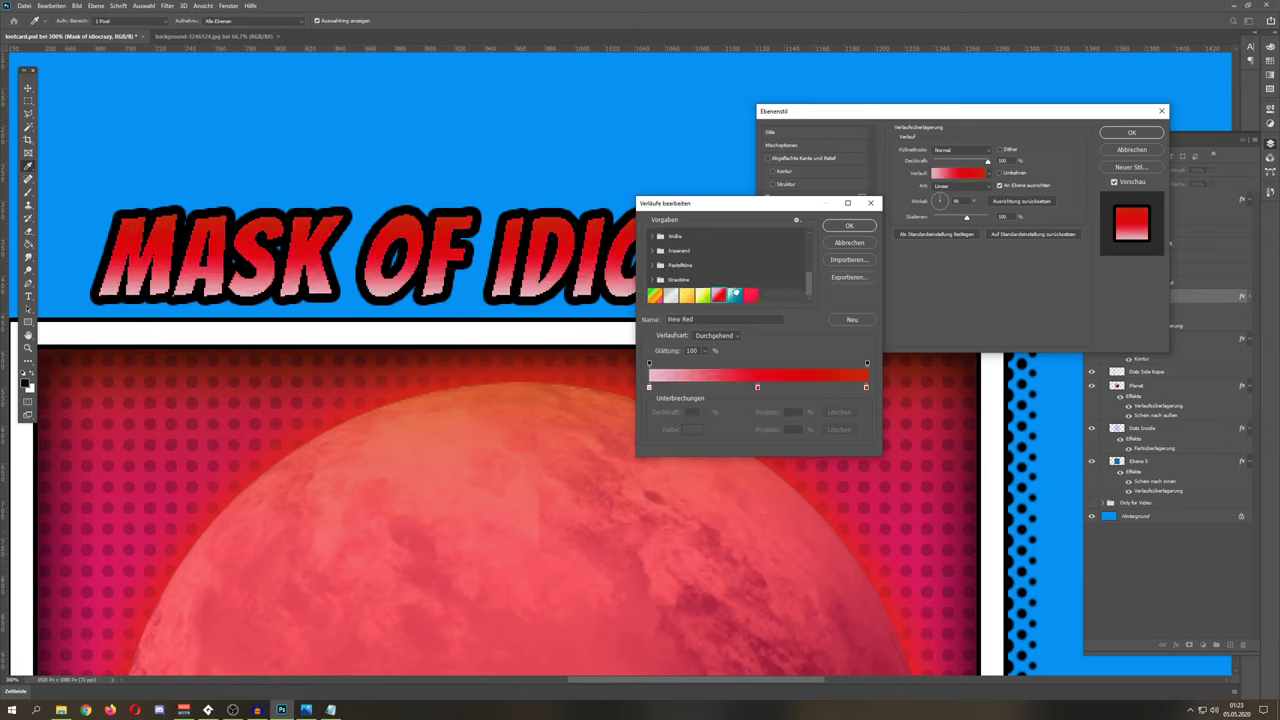
click(735, 294)
drag(745, 207, 869, 250)
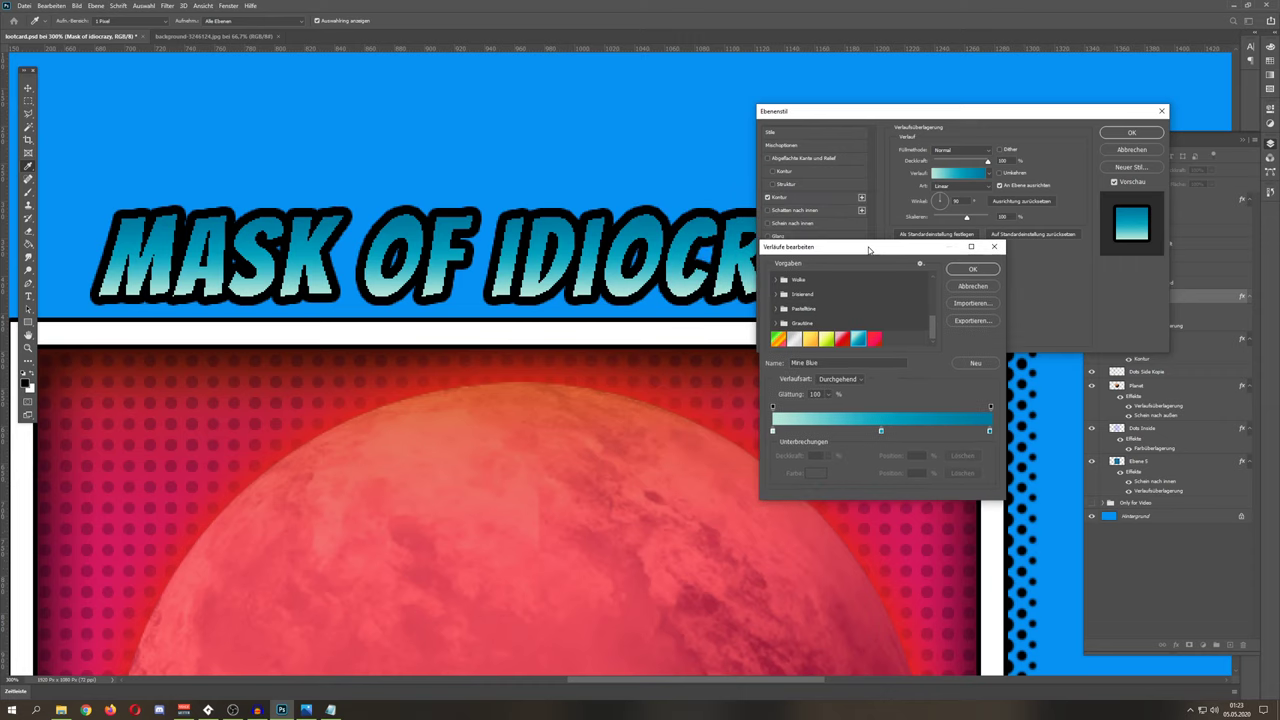
click(968, 287)
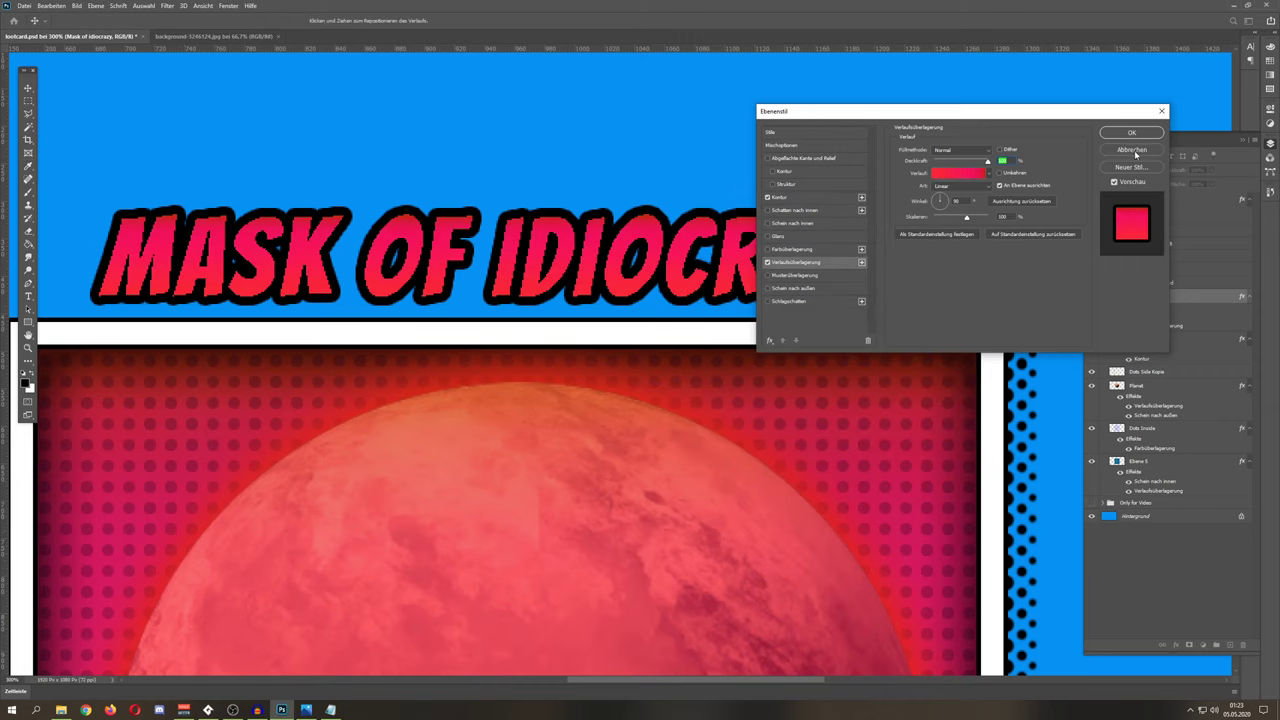
click(1132, 149)
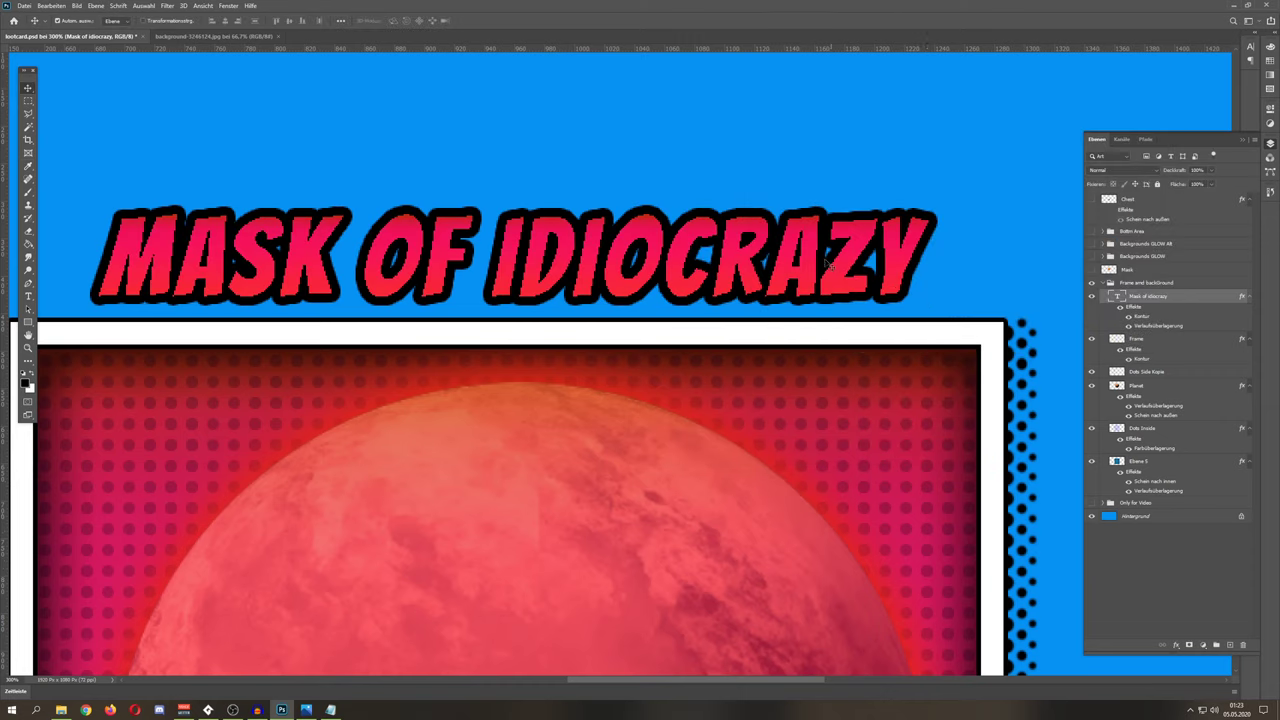
Step: Select the Planet layer and compare its look with all its effects hidden and shown again
scroll(565, 421, down, 2)
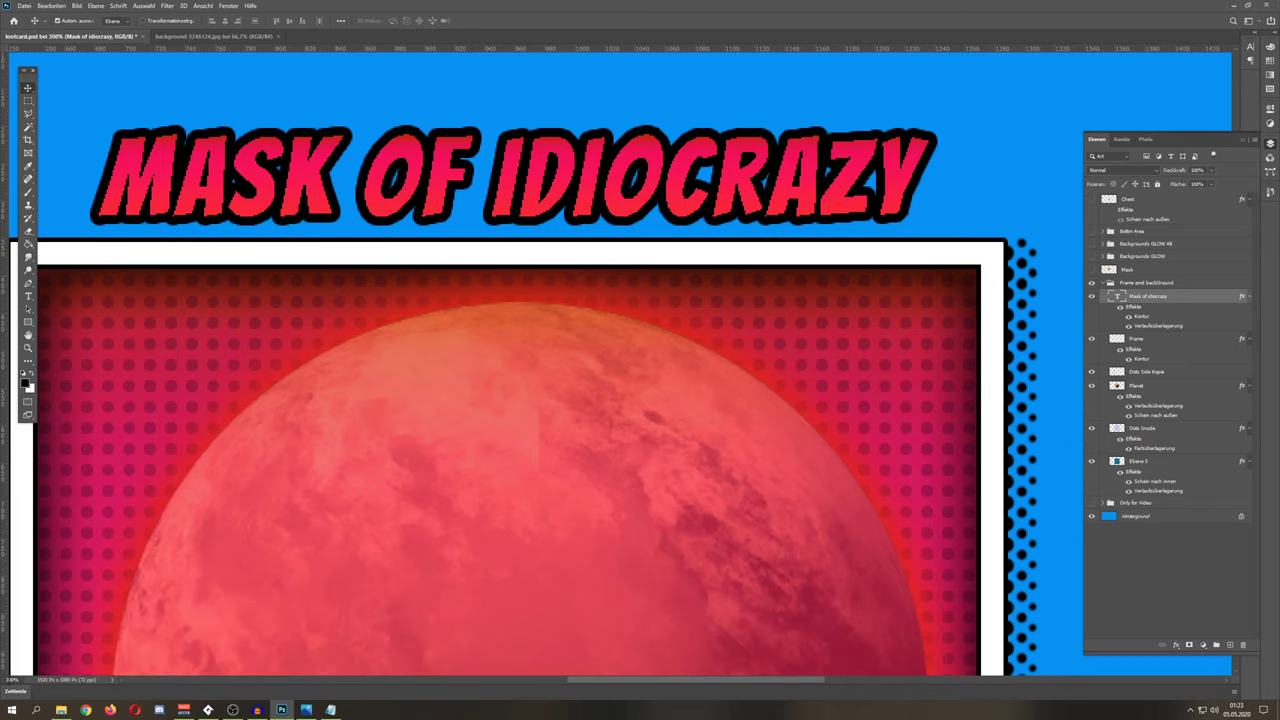
key(ctrl+1)
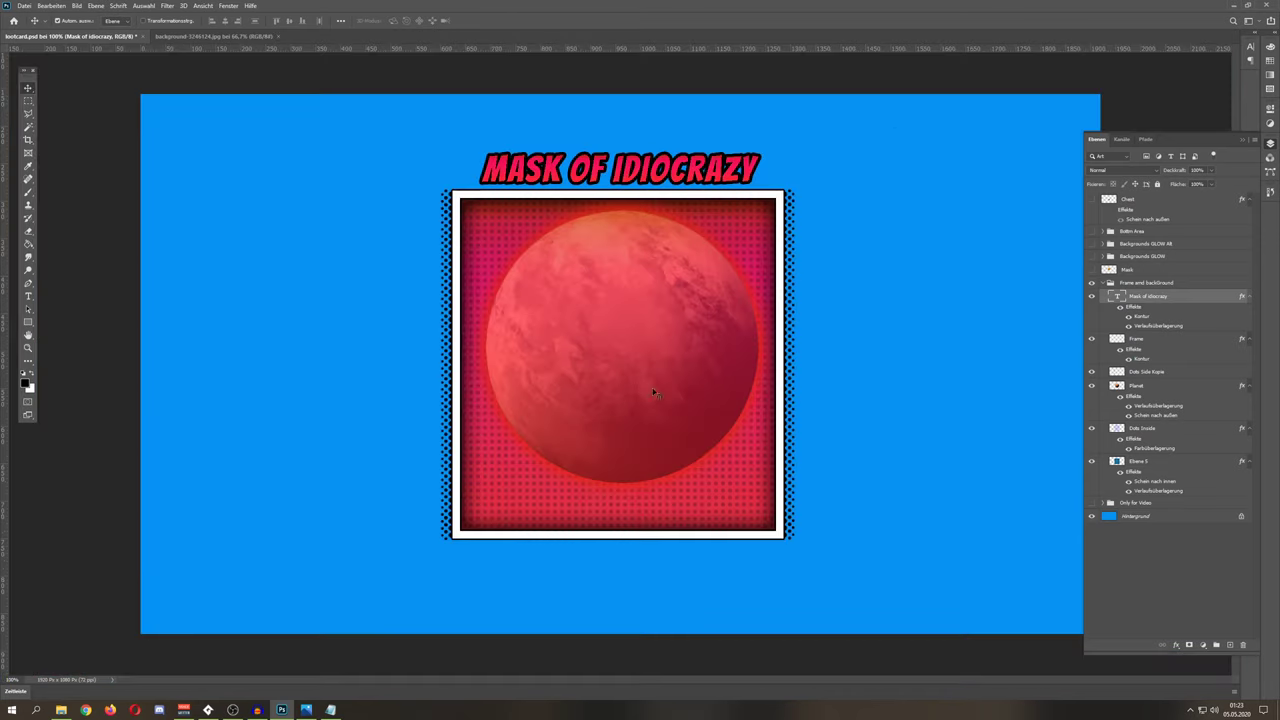
click(486, 196)
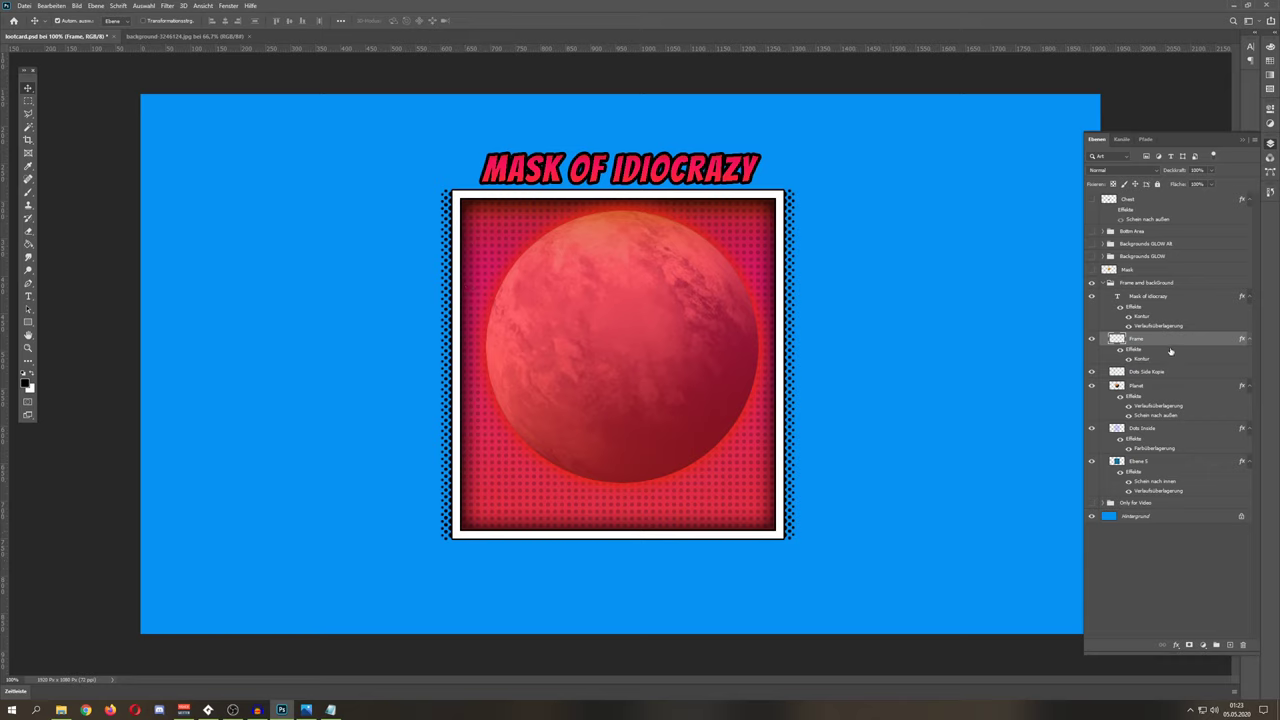
click(1200, 387)
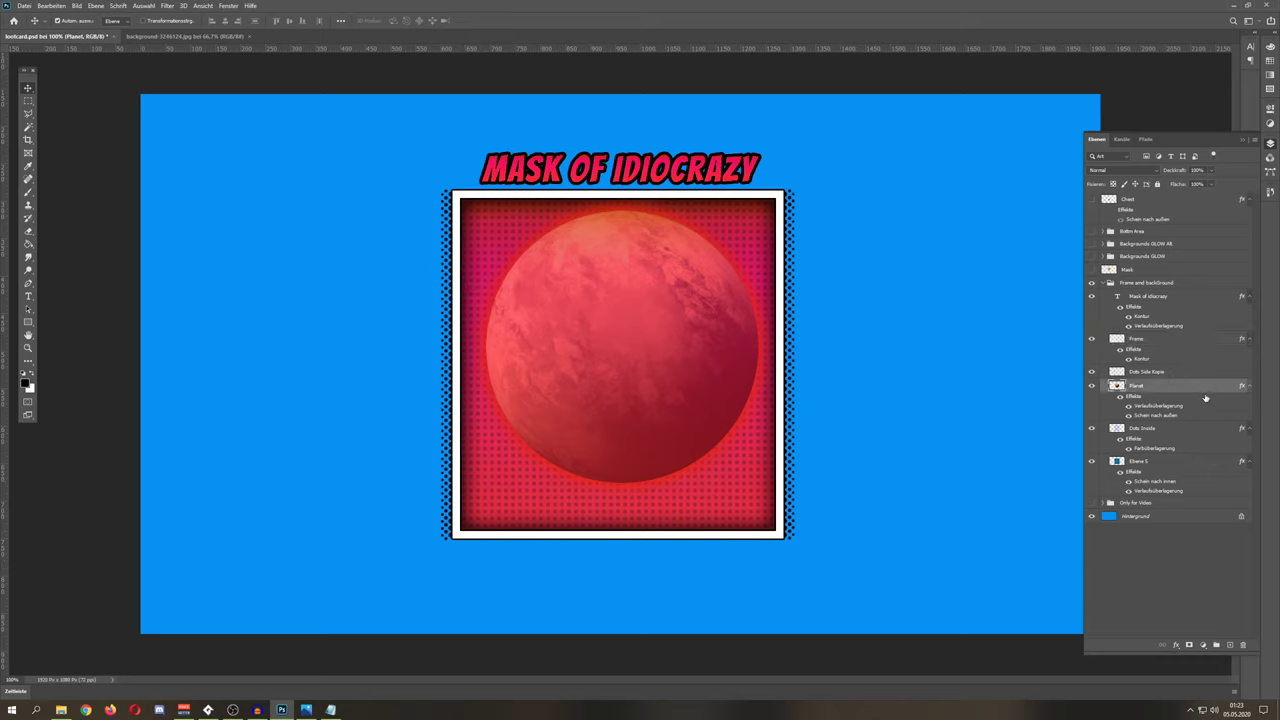
click(1120, 396)
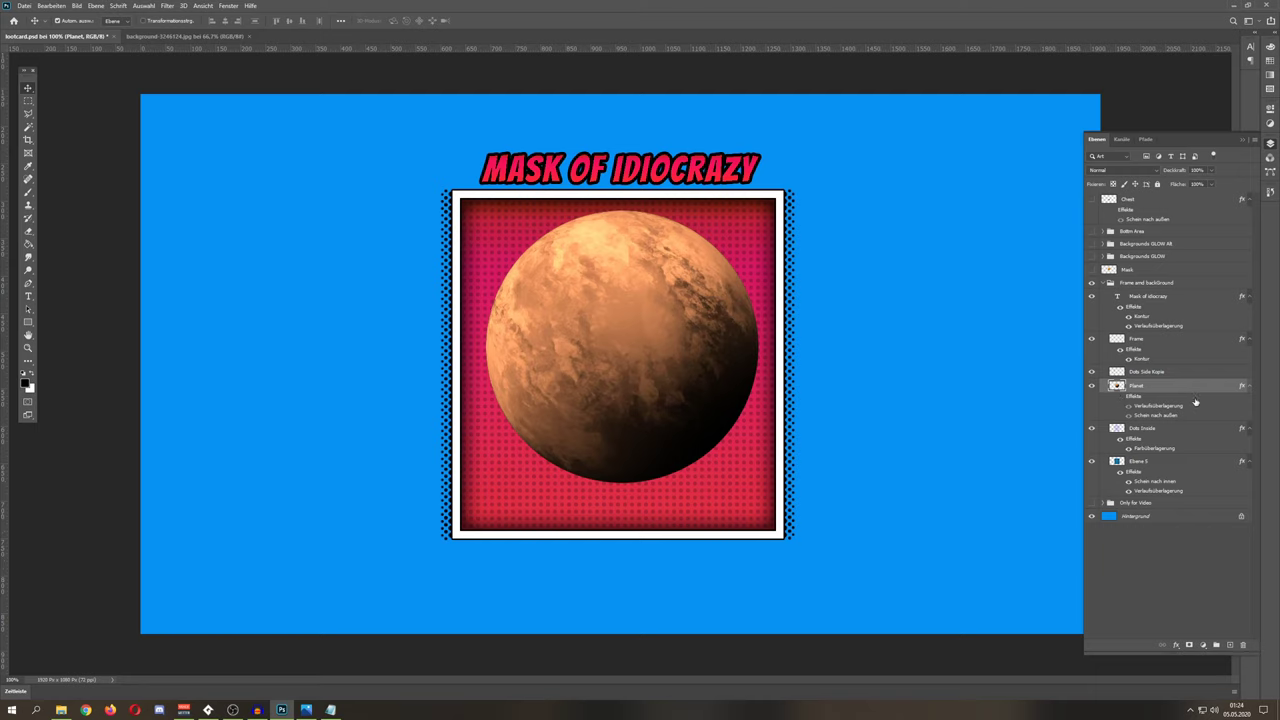
click(1120, 396)
Step: Open the Planet layer's gradient overlay and try an opacity of 100%, then 50%
double_click(1134, 398)
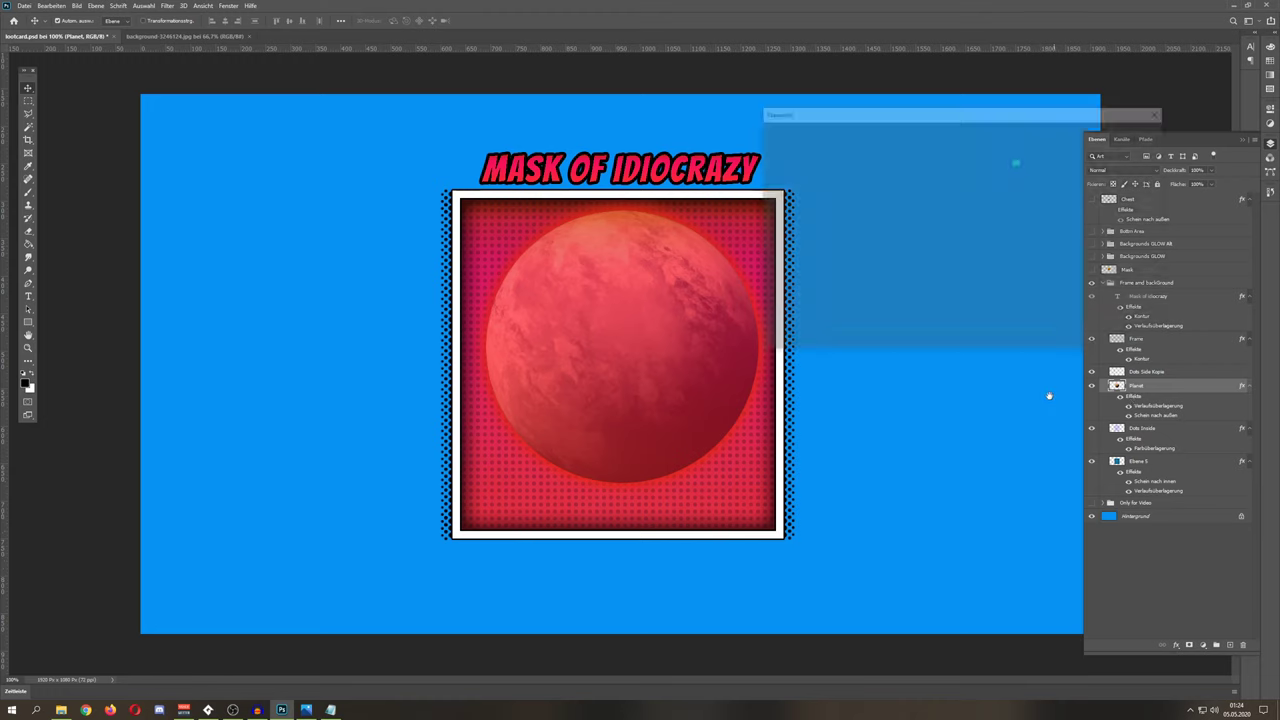
click(800, 264)
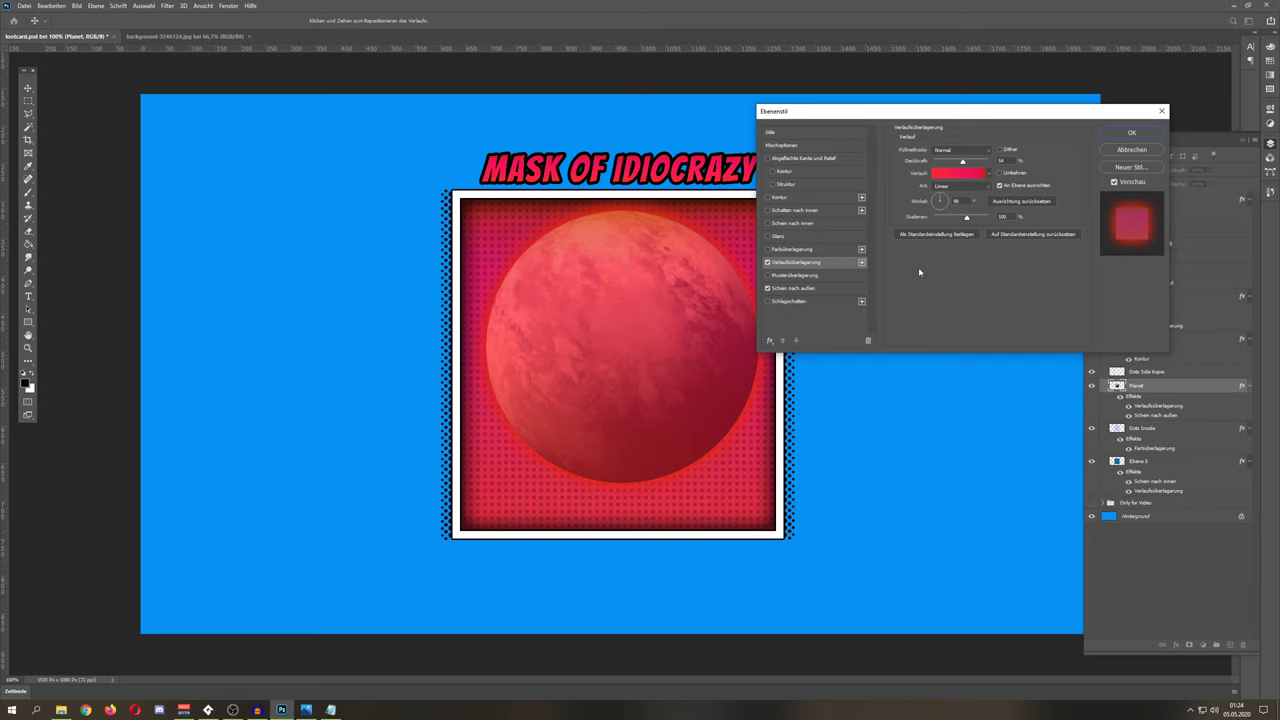
click(1004, 160)
drag(961, 167, 1018, 165)
click(1004, 160)
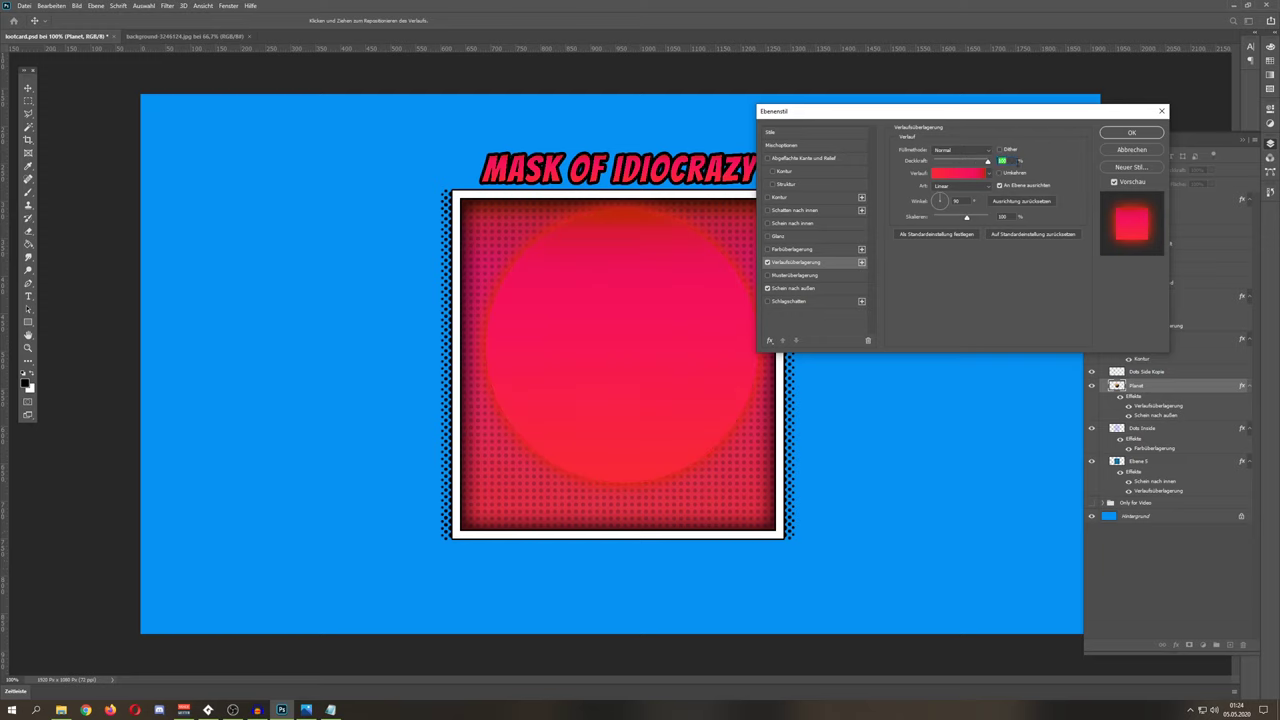
text(50)
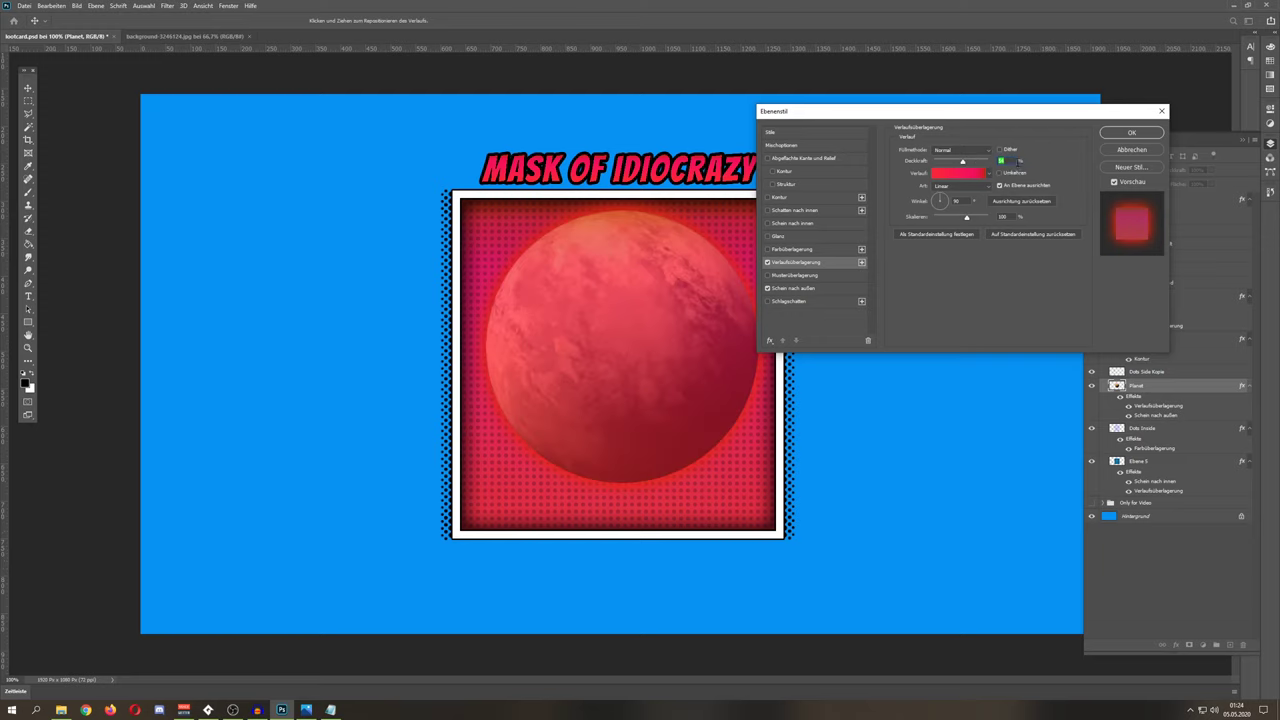
Step: Try a much larger outer glow size on the Planet layer and cancel the layer style changes
click(796, 289)
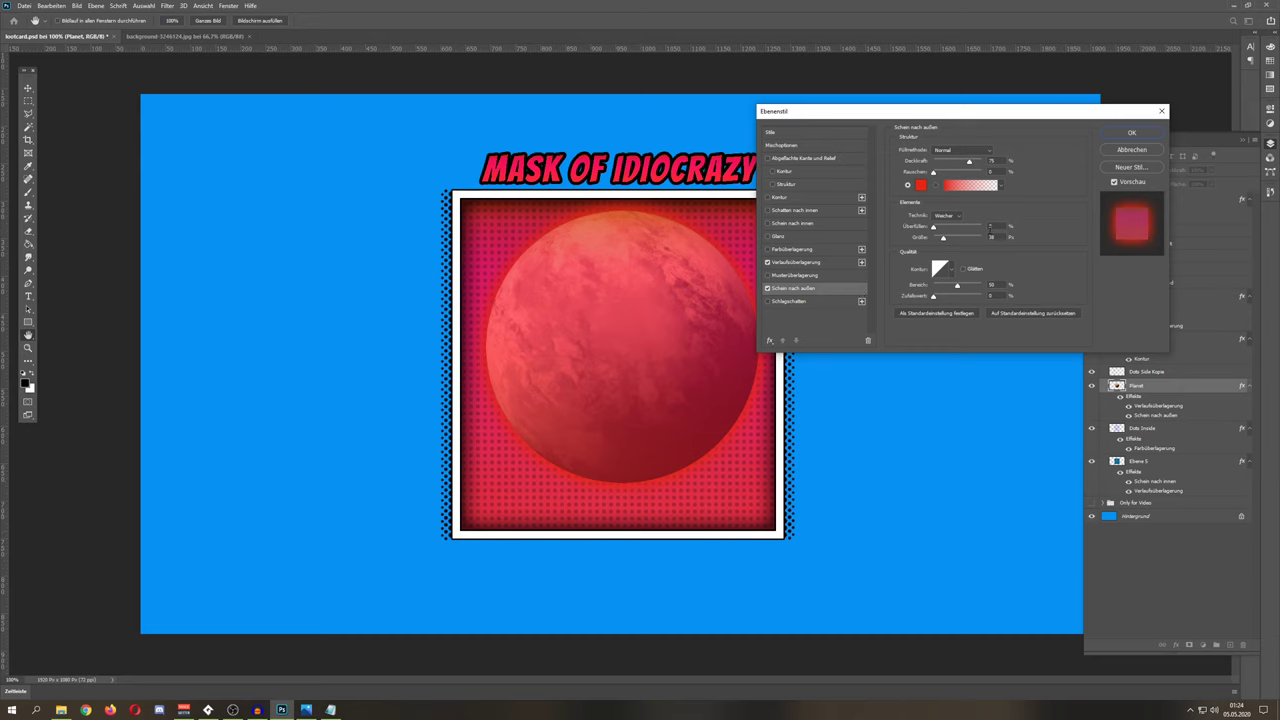
double_click(992, 237)
click(930, 201)
drag(945, 239, 979, 237)
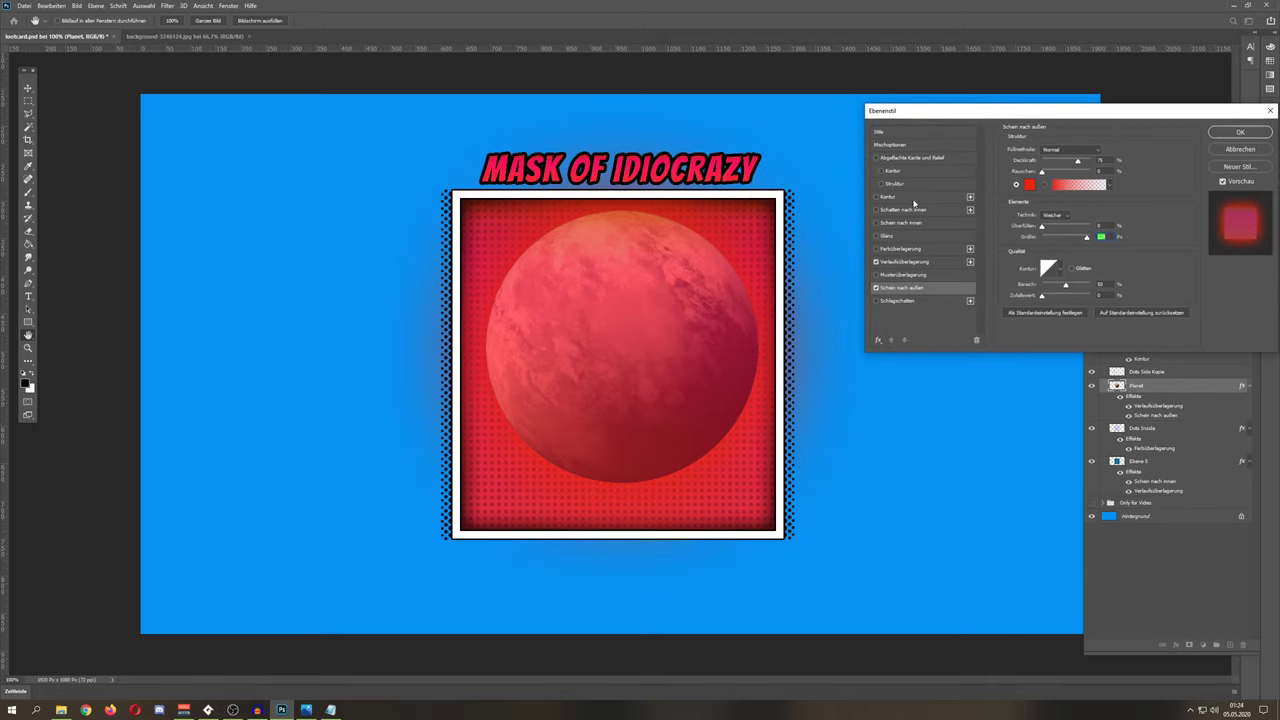
click(1230, 151)
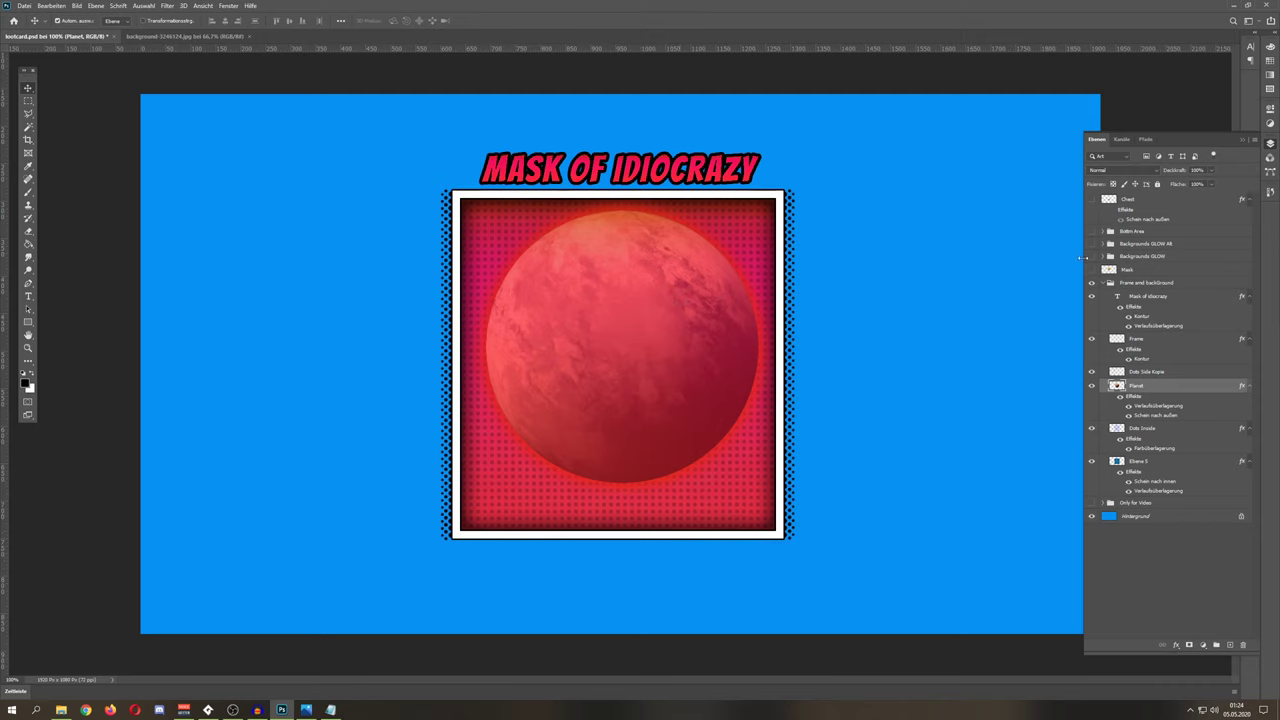
Step: Check the opacity of the Dots Inside layer and hide the Planet layer
click(1211, 170)
click(1195, 183)
drag(1194, 183, 1214, 183)
click(1150, 428)
click(1091, 386)
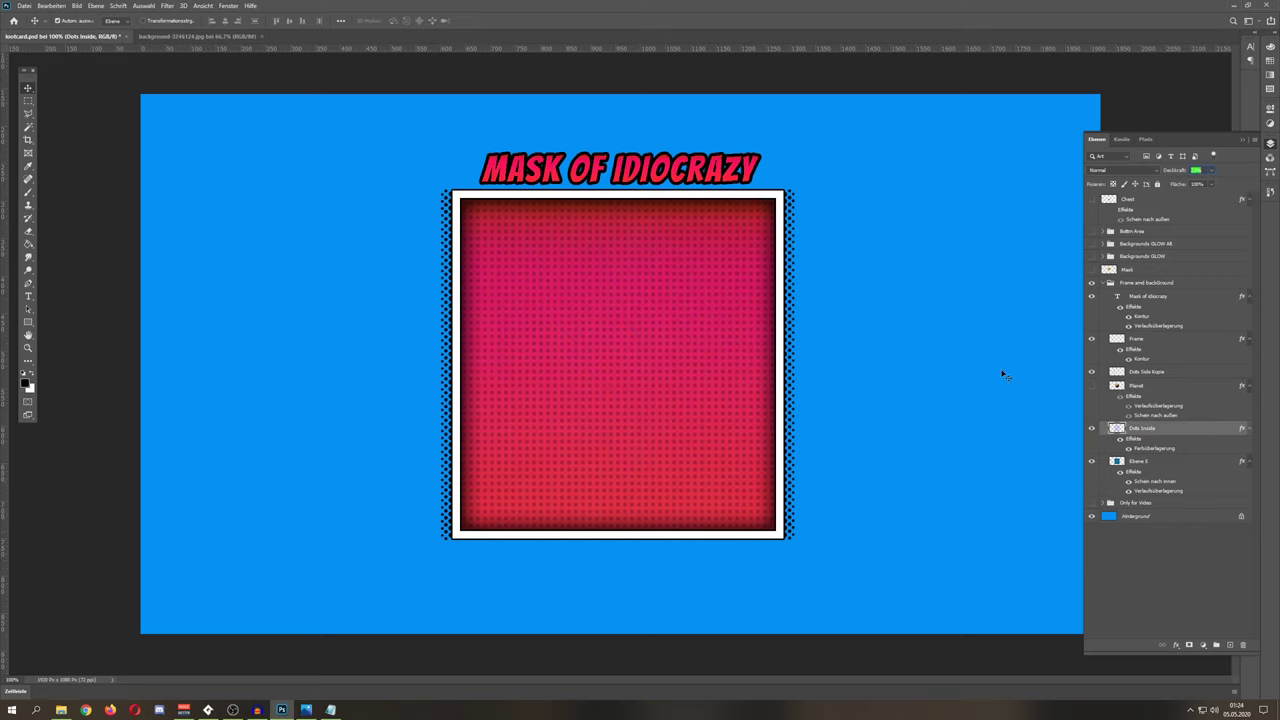
Step: Try moving the Dots Inside pattern within the frame and return it to its original position
click(28, 347)
click(531, 232)
scroll(545, 262, down, 1)
click(28, 88)
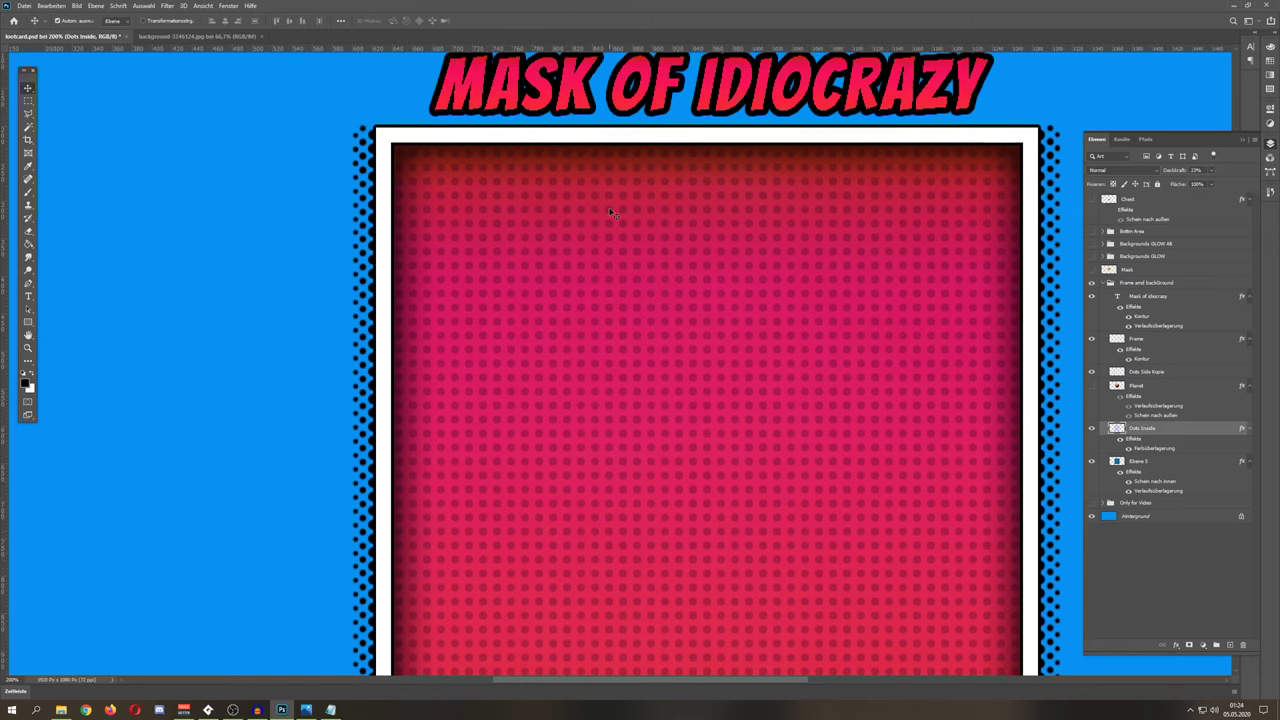
drag(610, 212, 621, 240)
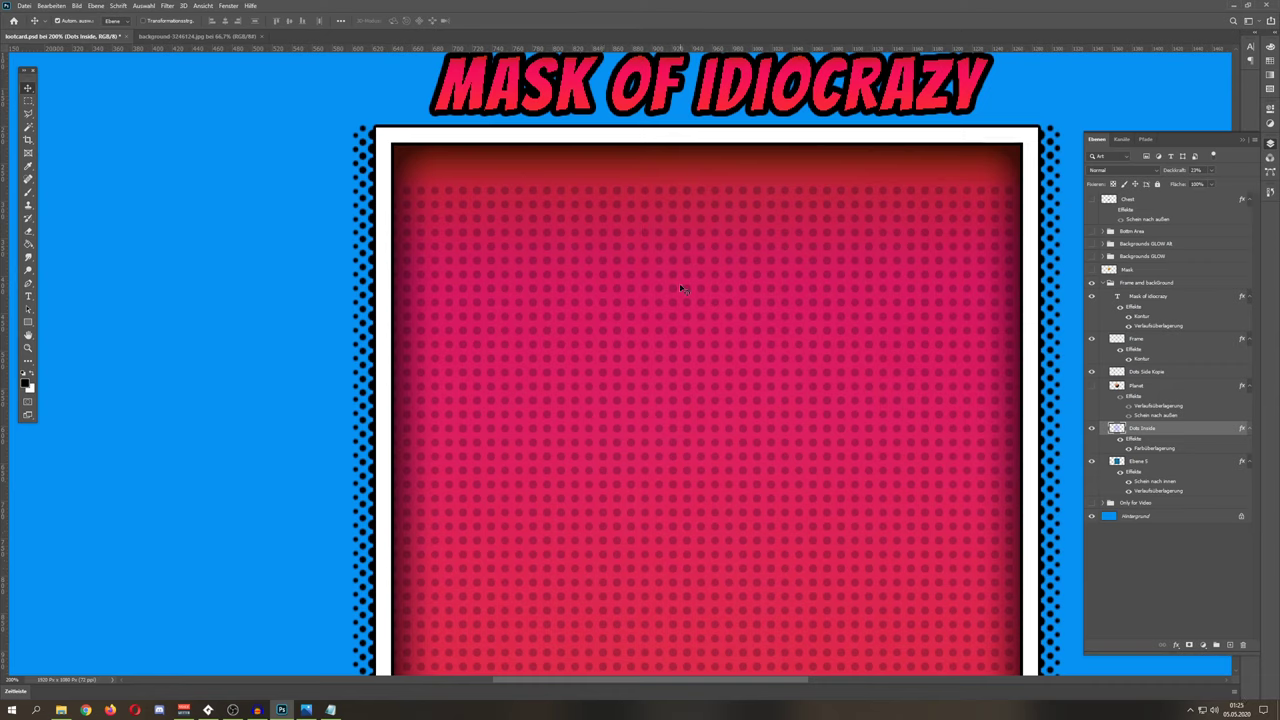
drag(698, 308, 793, 299)
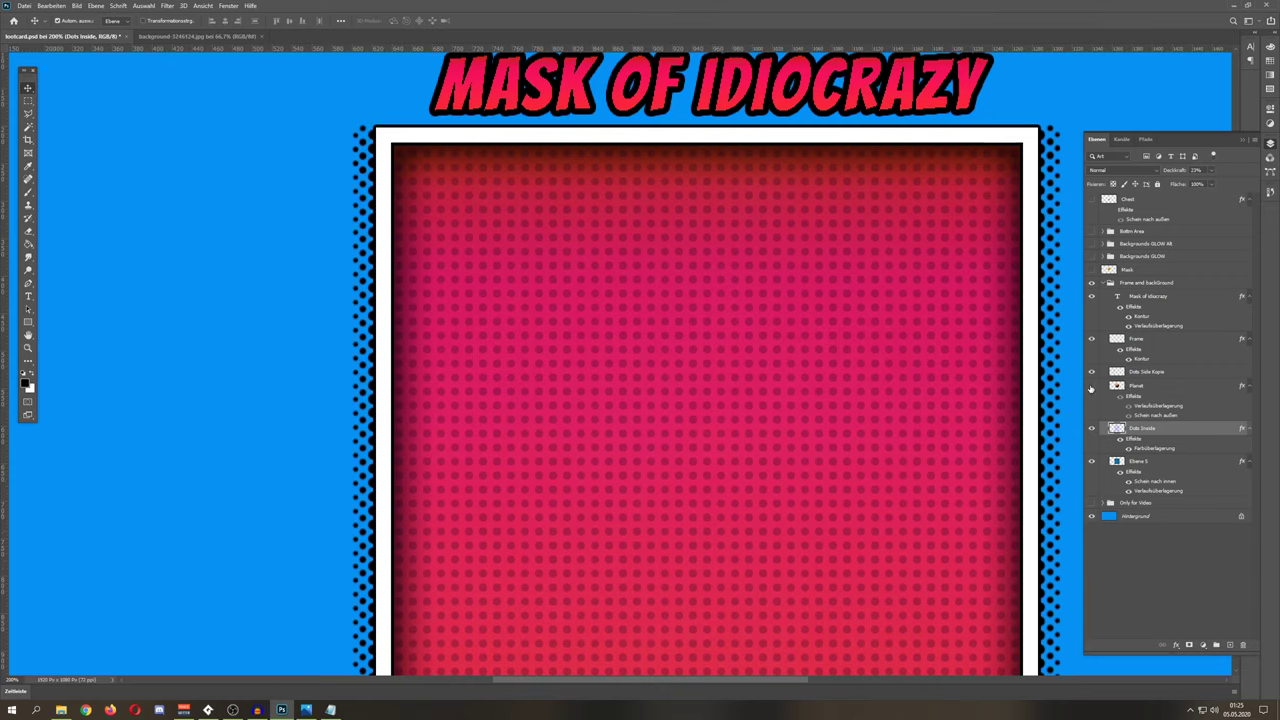
Step: Hide the Dots Inside layer and turn off the effects of the Ebene 5 background layer
click(1091, 428)
click(1140, 462)
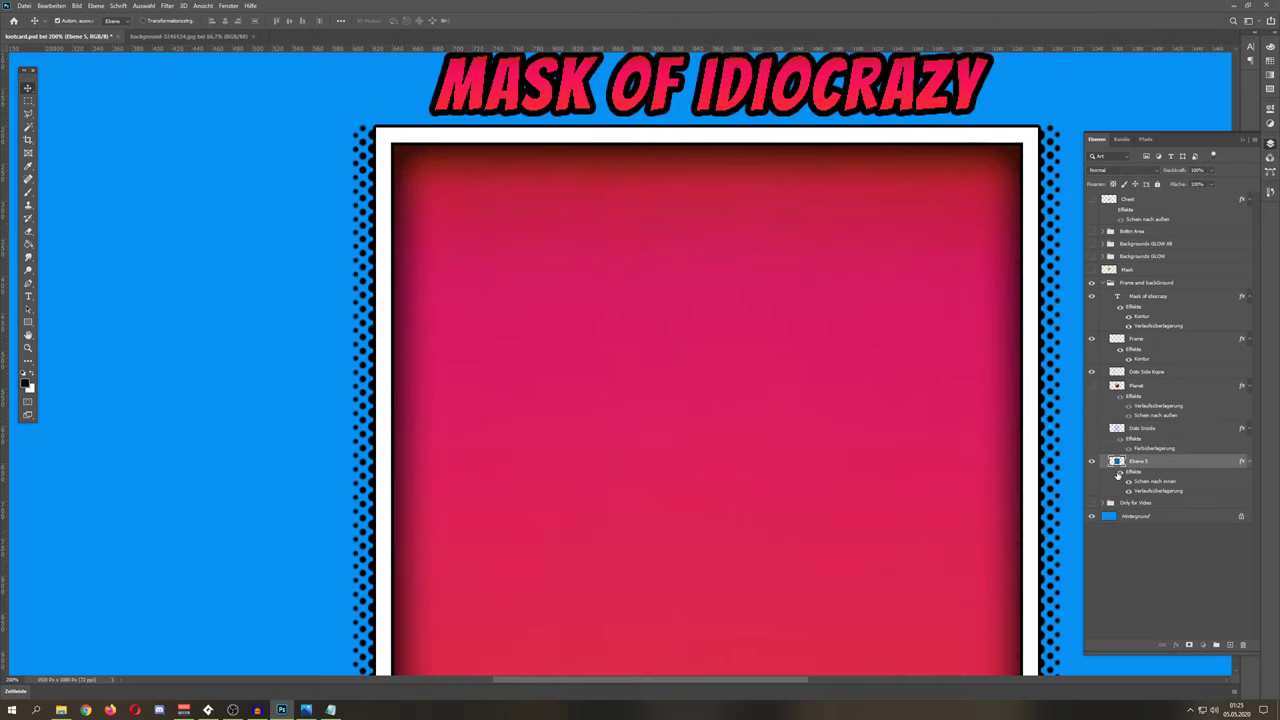
click(1121, 474)
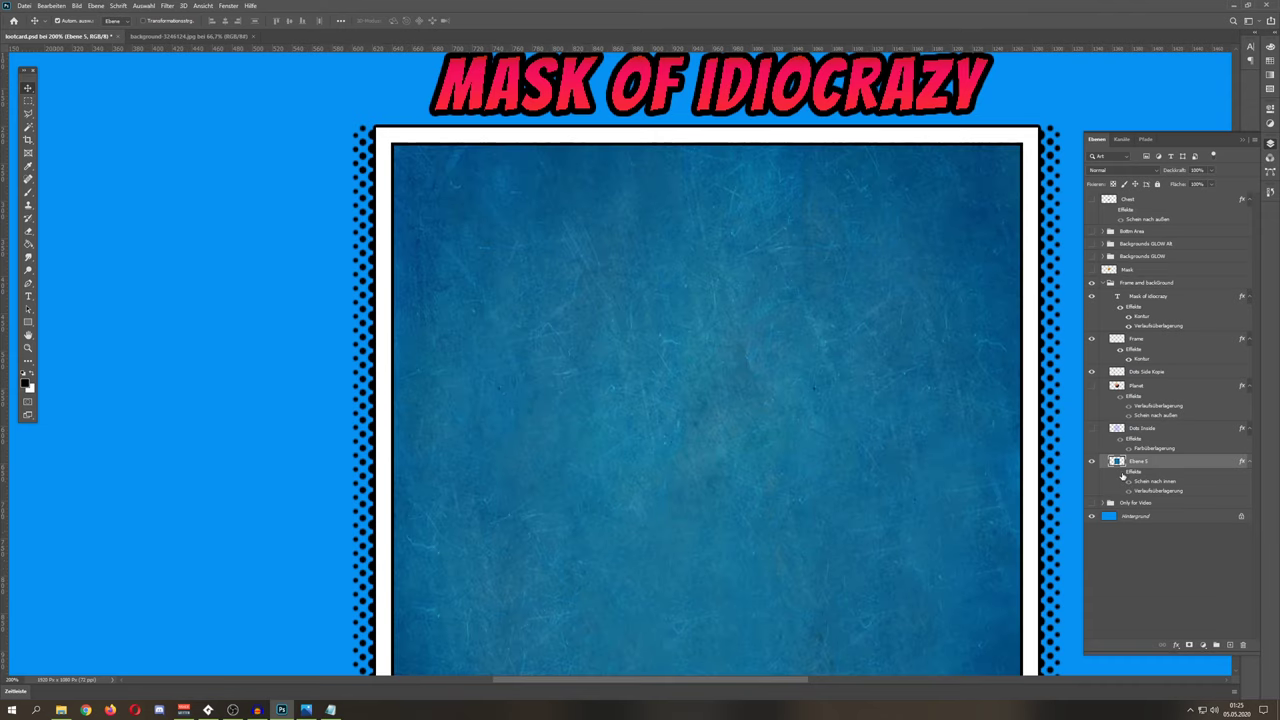
Step: Examine the blue texture inside the frame, compare it with the source image background-3246124.jpg, and return to the loot card document
scroll(697, 307, down, 3)
scroll(697, 307, up, 2)
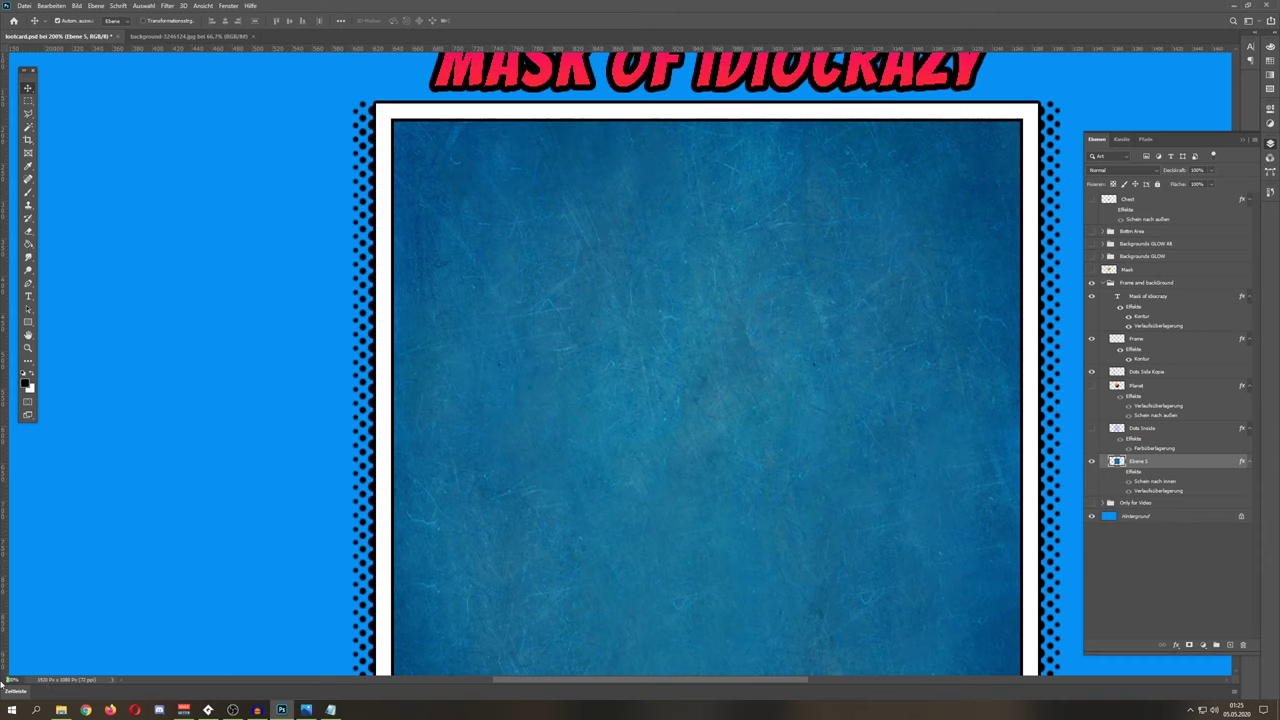
key(ctrl+minus)
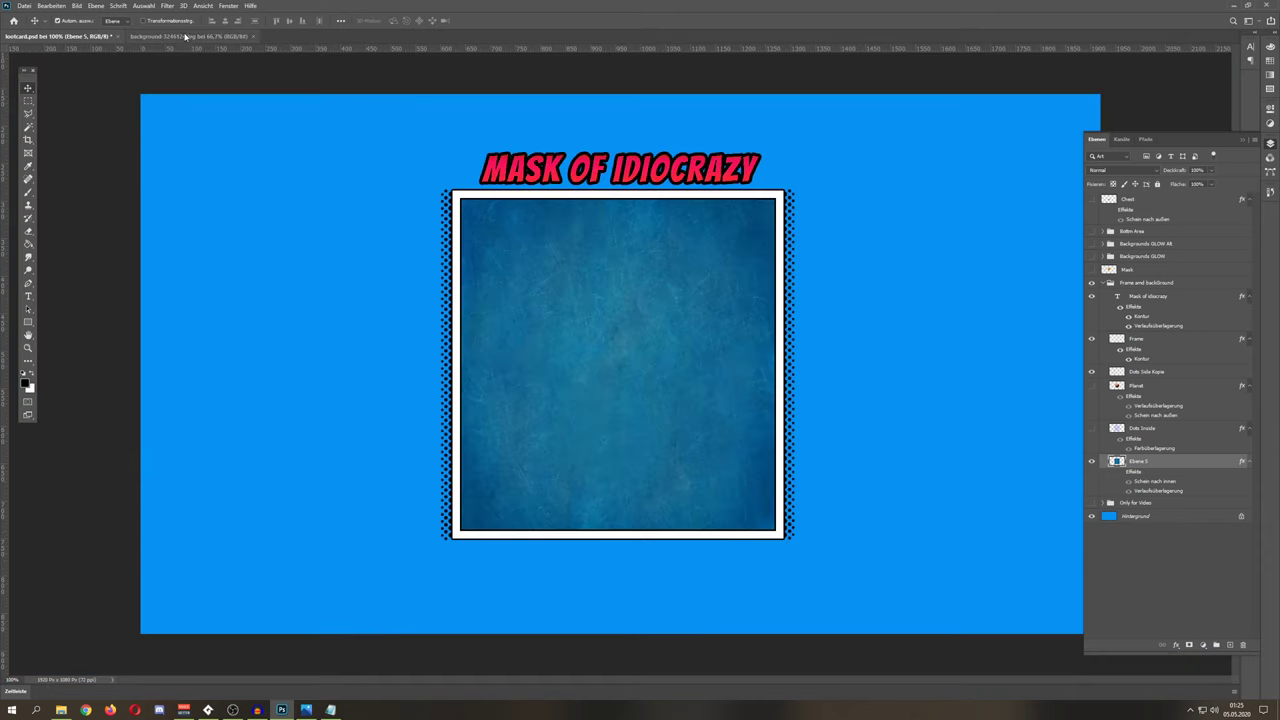
click(182, 38)
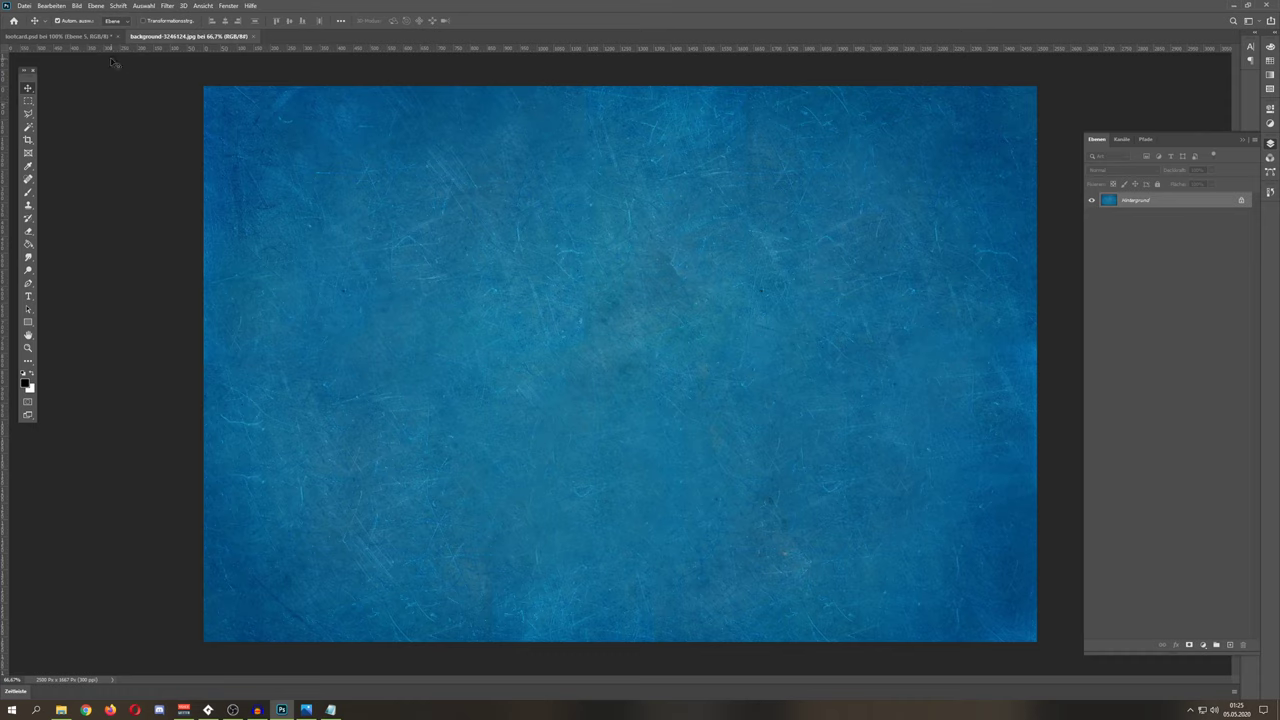
click(88, 36)
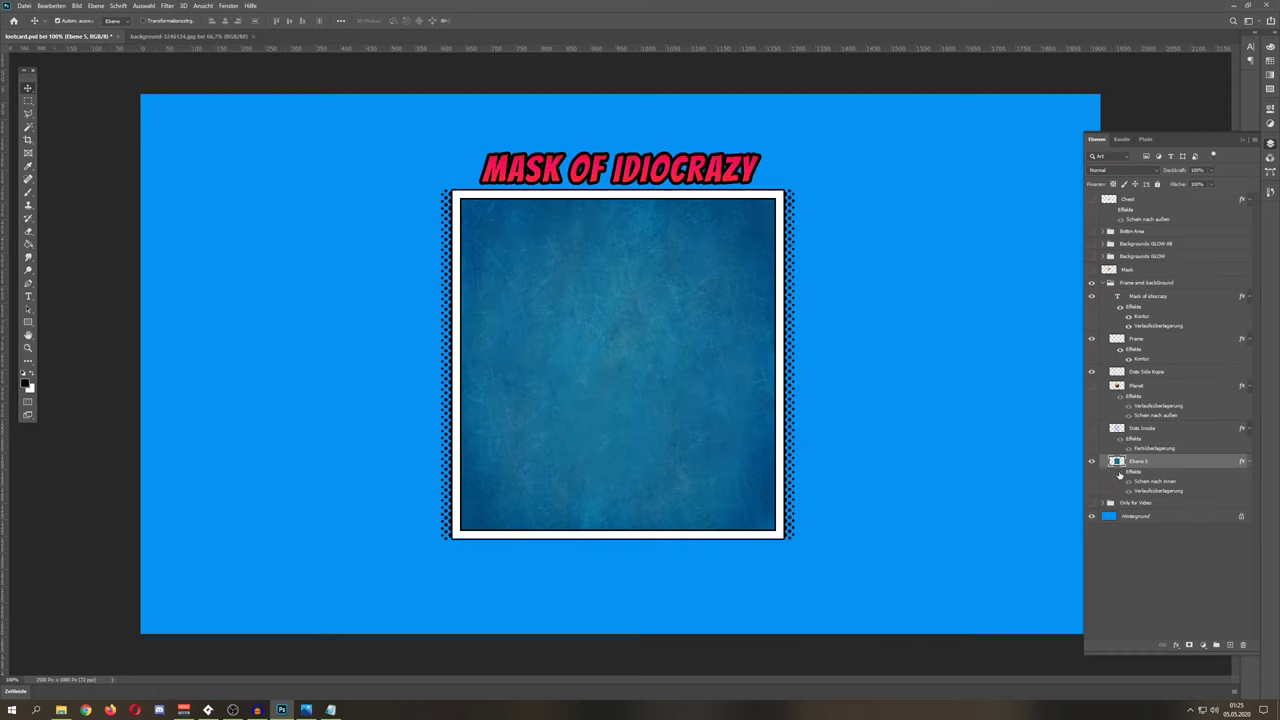
Step: Show the effects of the Ebene 5 layer again and review its gradient overlay settings
click(1129, 481)
double_click(1131, 476)
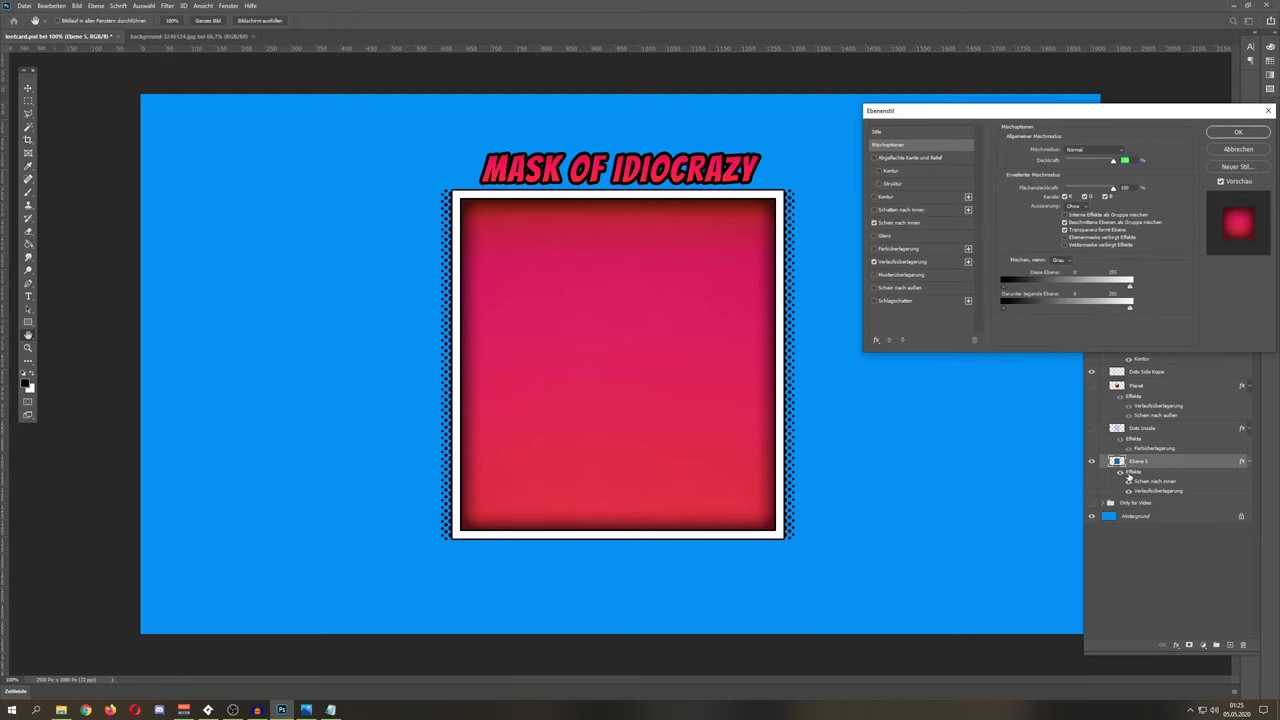
click(903, 261)
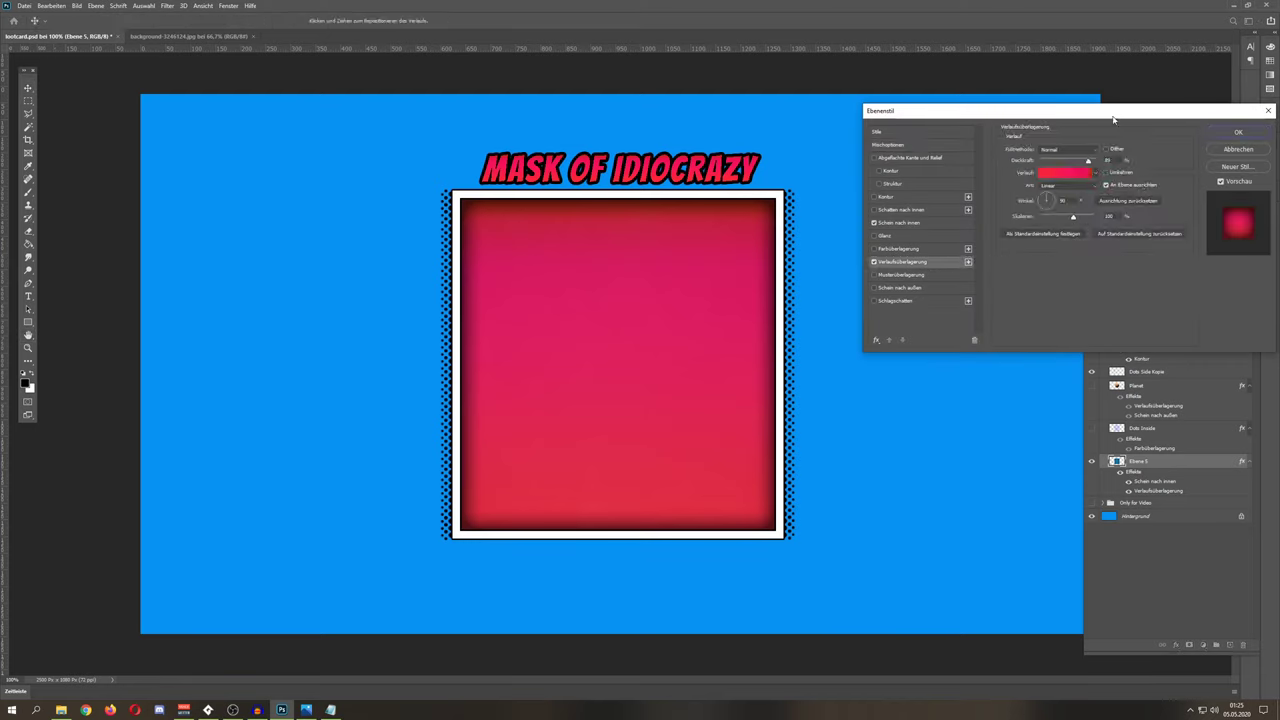
drag(1113, 118, 950, 150)
Step: Review the inner glow settings of Ebene 5 and compare the layer with the glow switched off and on
click(748, 256)
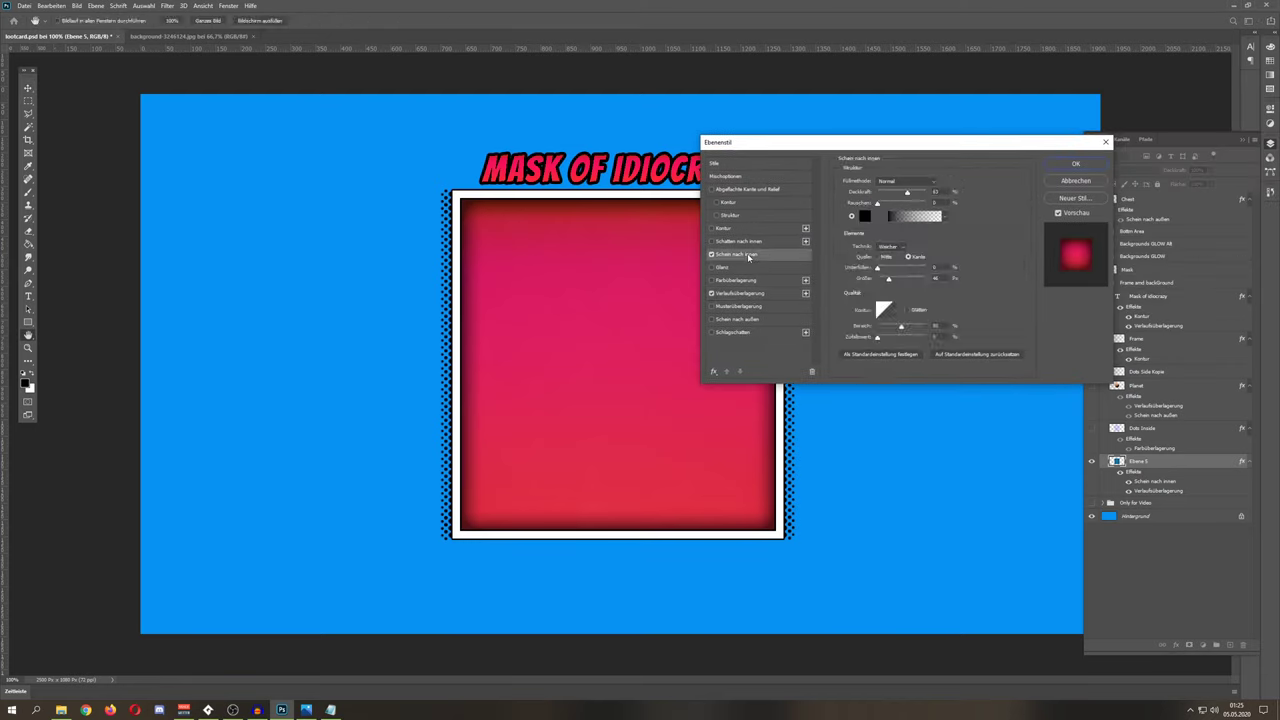
drag(862, 142, 986, 197)
click(767, 268)
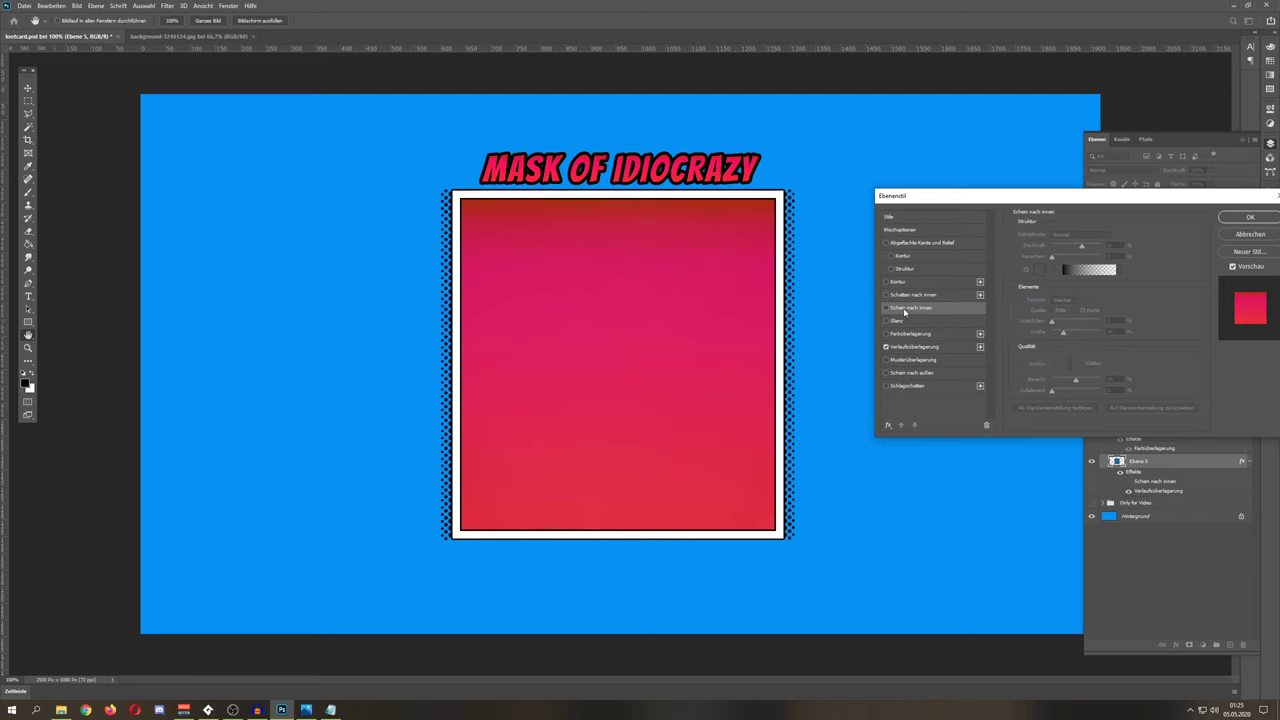
click(886, 308)
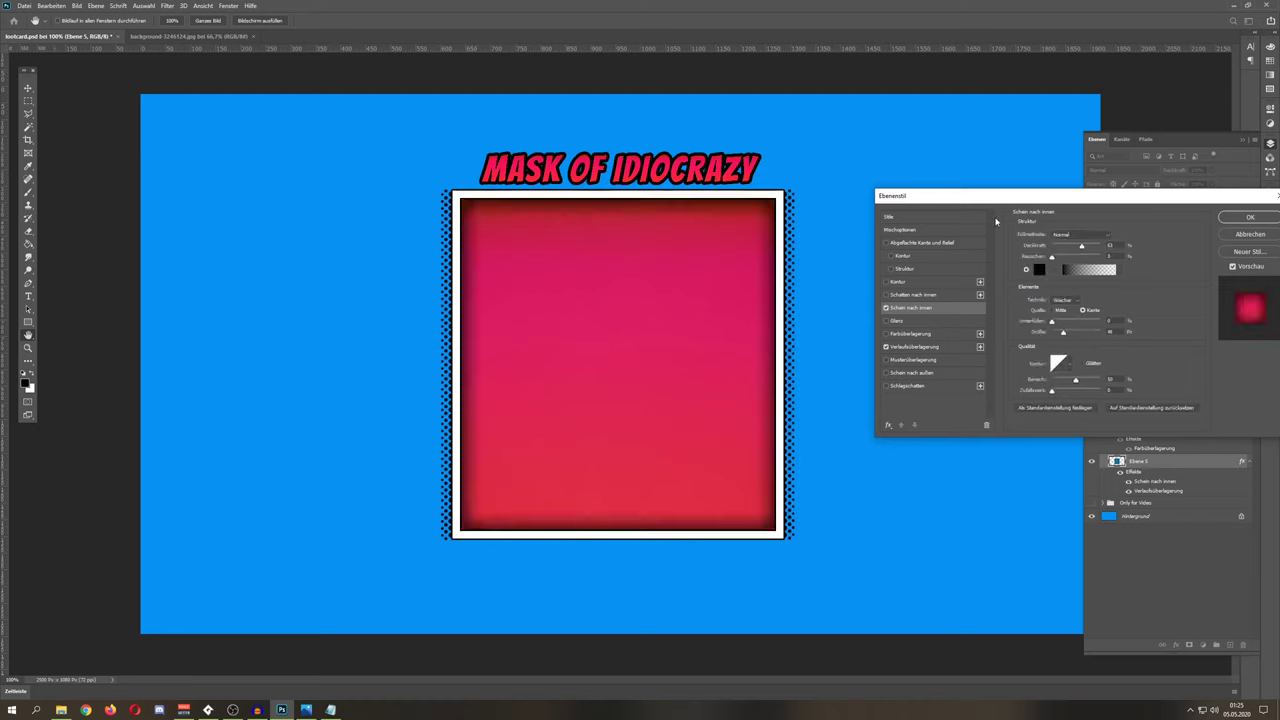
Step: Try a size of 57 px and a higher opacity for the inner glow of Ebene 5, and discard the changes
drag(1027, 197, 950, 127)
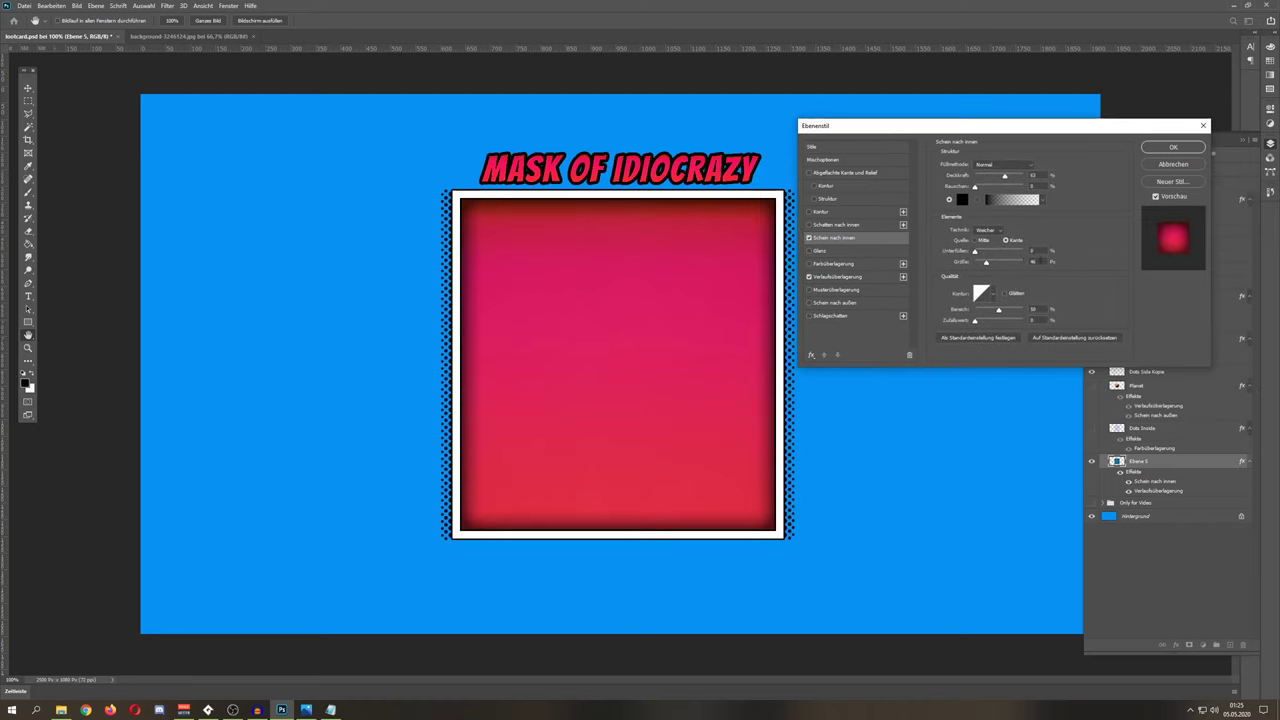
mouse_move(988, 263)
mouse_down()
mouse_move(1017, 264)
mouse_move(988, 266)
mouse_up()
mouse_move(1005, 176)
mouse_down()
mouse_move(994, 180)
mouse_move(1009, 178)
mouse_up()
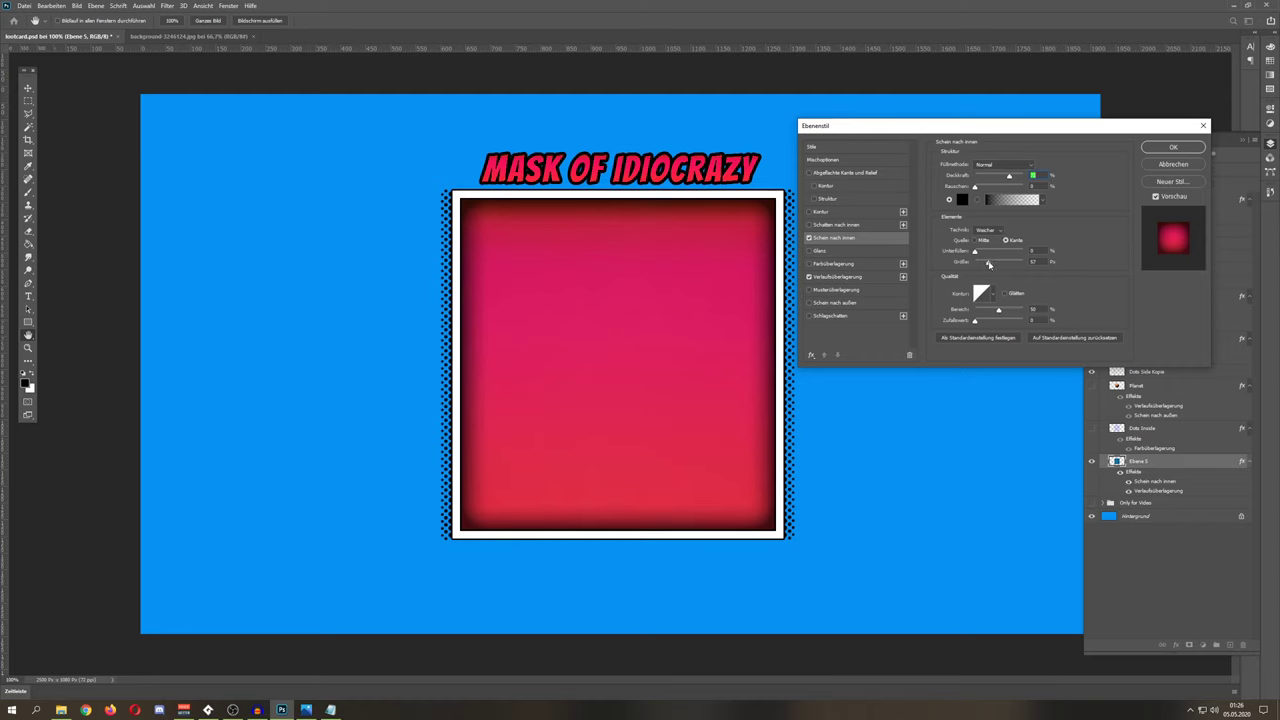
click(1173, 164)
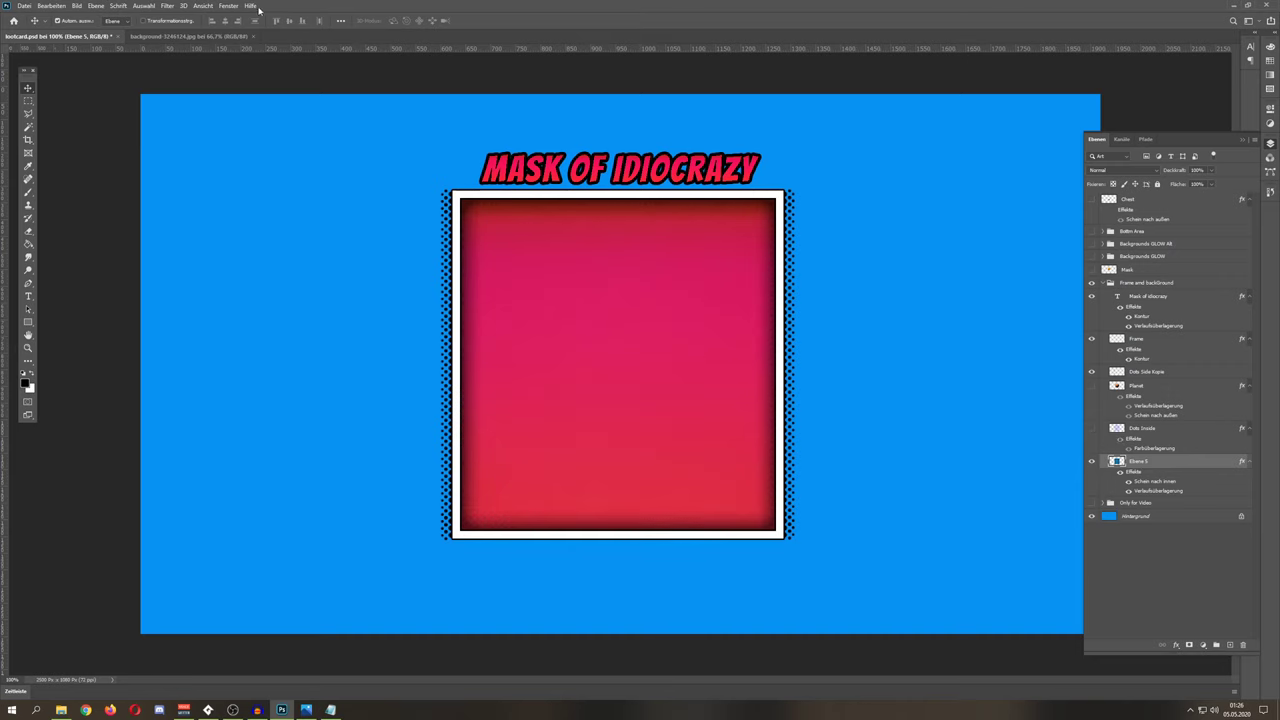
Step: View the source texture background-3246124.jpg once more and return to the loot card document
click(206, 37)
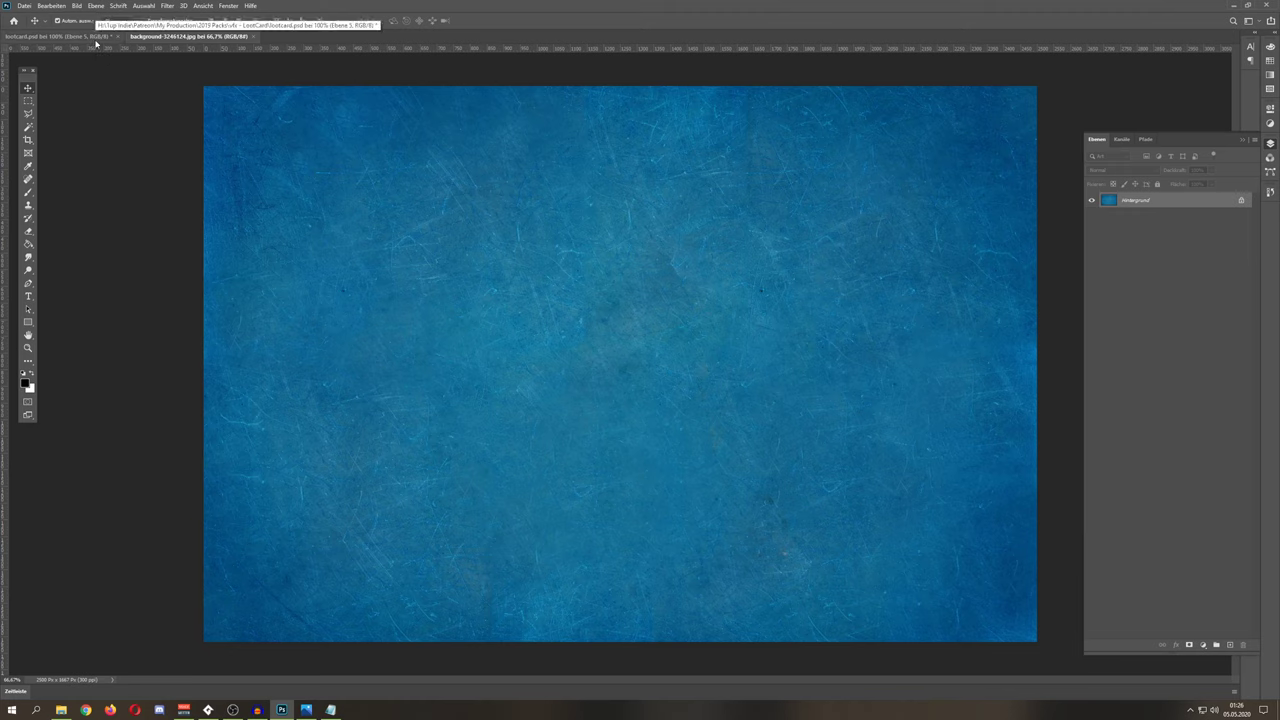
click(89, 38)
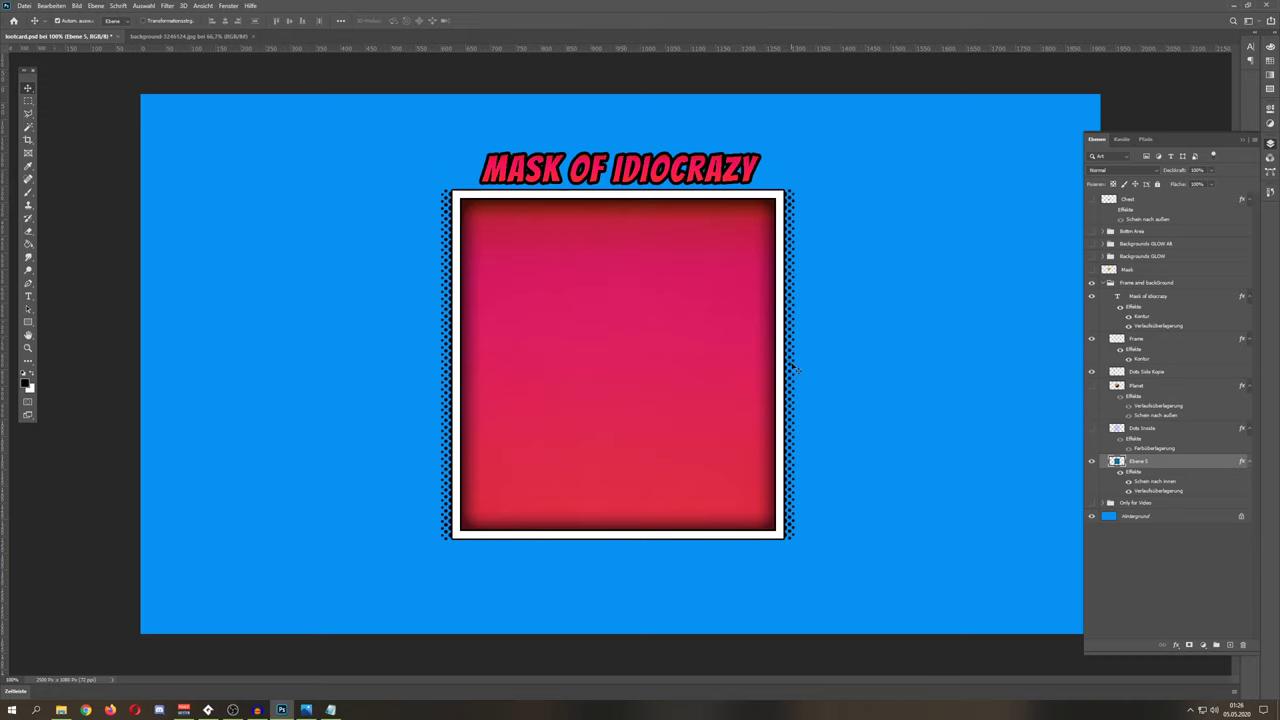
Step: Show the Dots Inside and Planet layers within the frame and collapse the Frame and background group
click(1091, 429)
click(1138, 429)
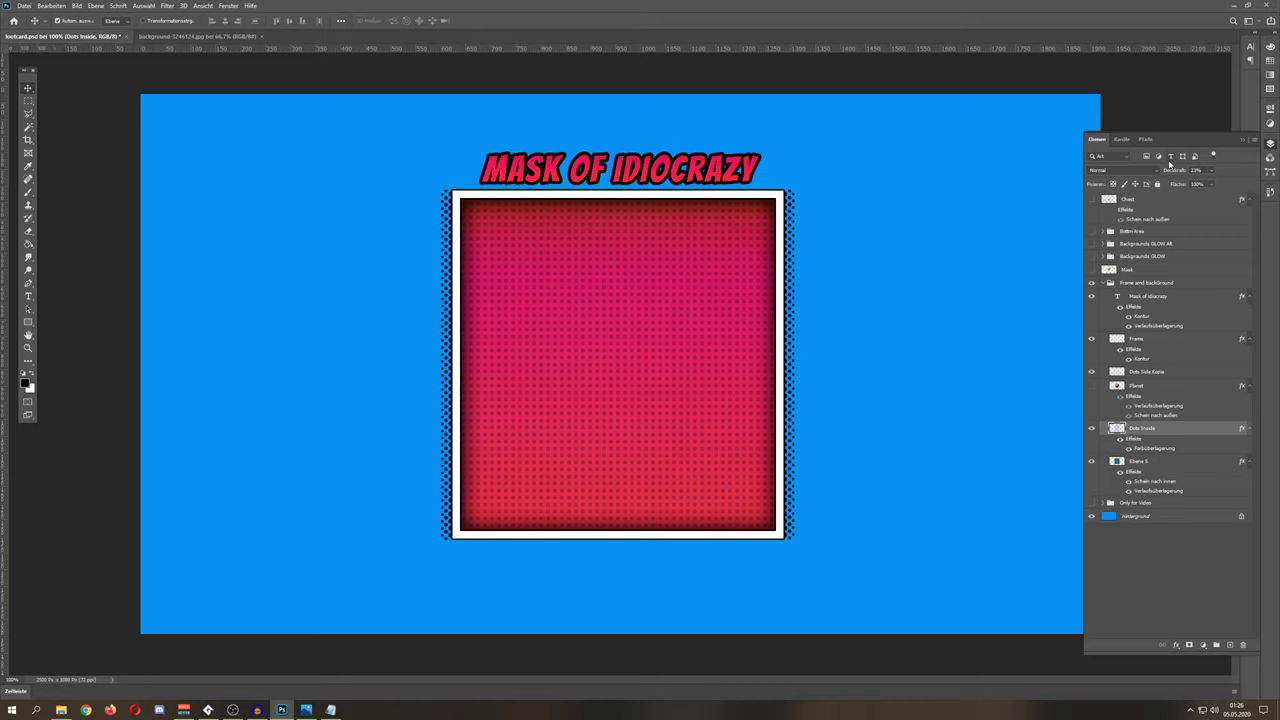
click(1091, 386)
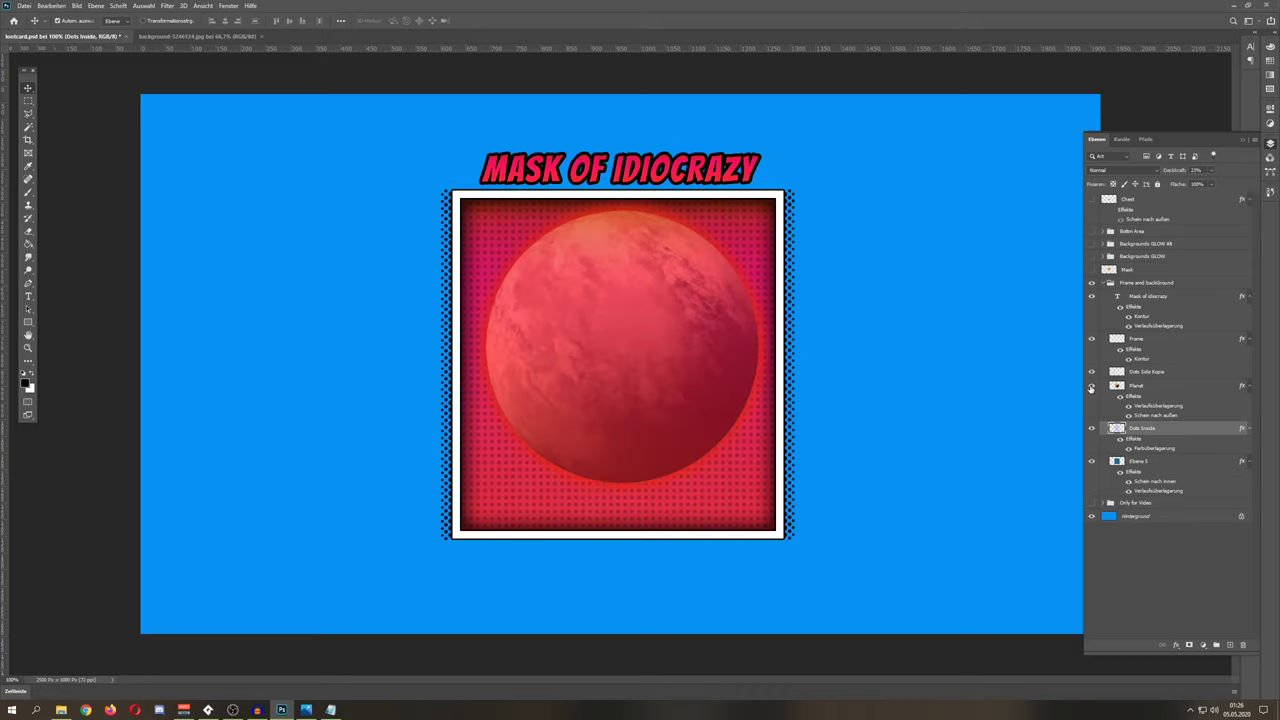
click(1092, 340)
click(1092, 340)
click(1108, 284)
click(1103, 283)
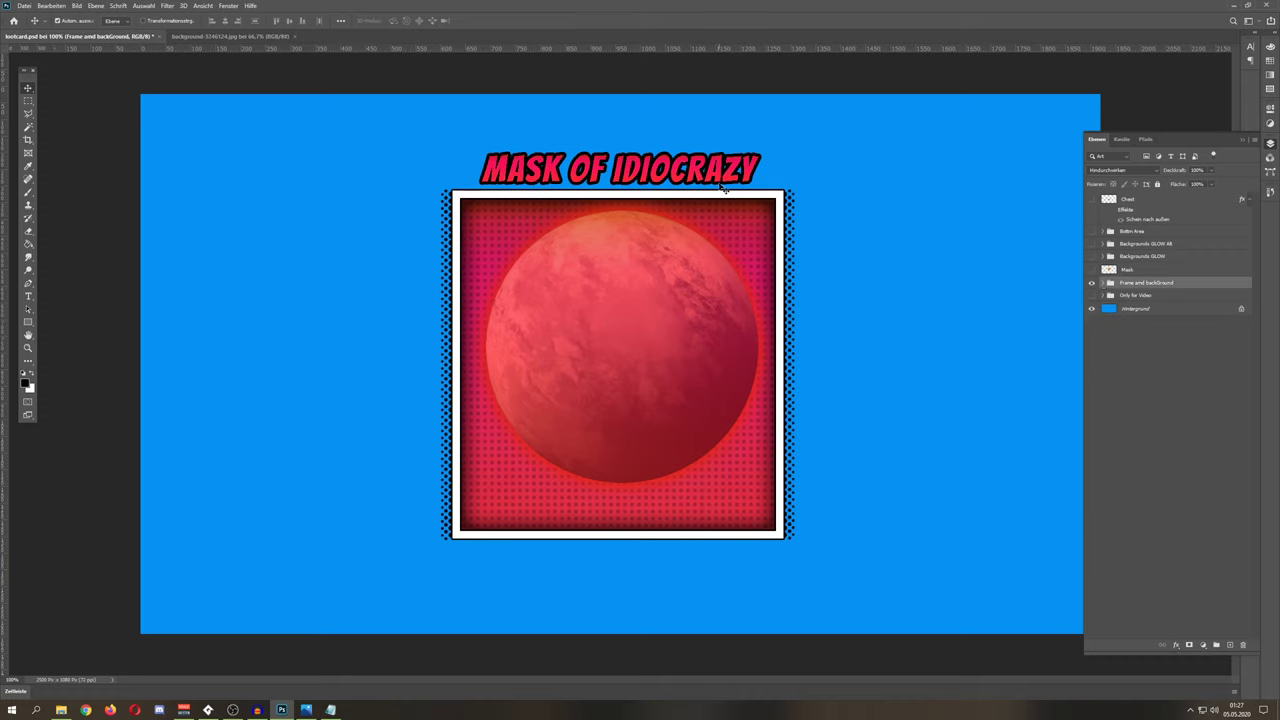
Step: Show the Mask layer over the planet and compare the card without and with it
click(1092, 270)
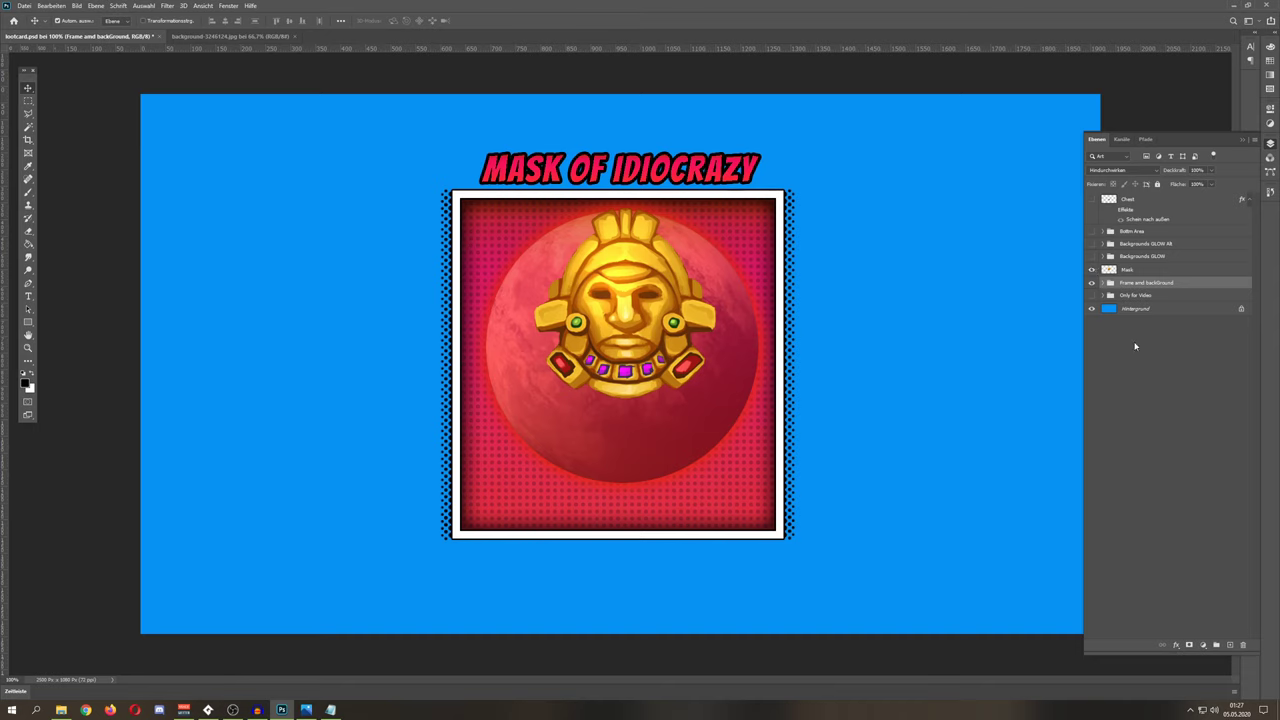
click(1091, 270)
click(1091, 270)
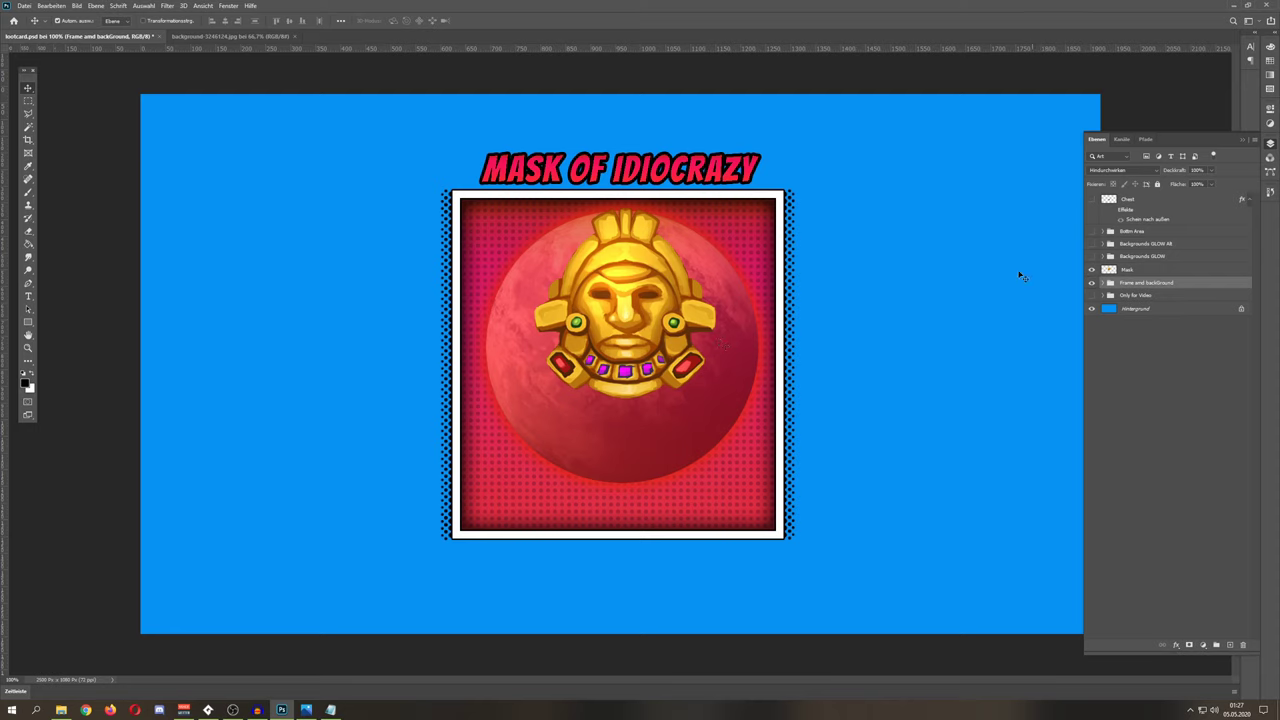
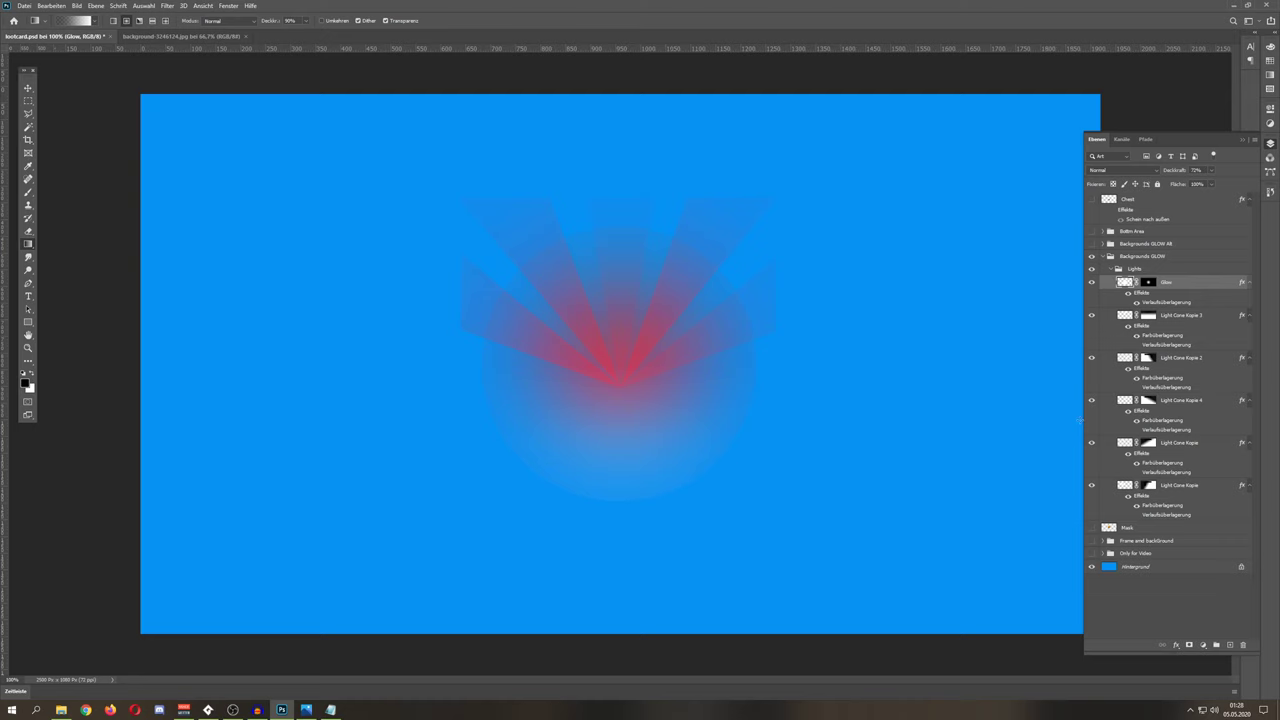
Step: Collapse the Backgrounds GLOW group and compare both glow groups against the framed background, leaving only Backgrounds GLOW shown over the blue backdrop
click(1104, 257)
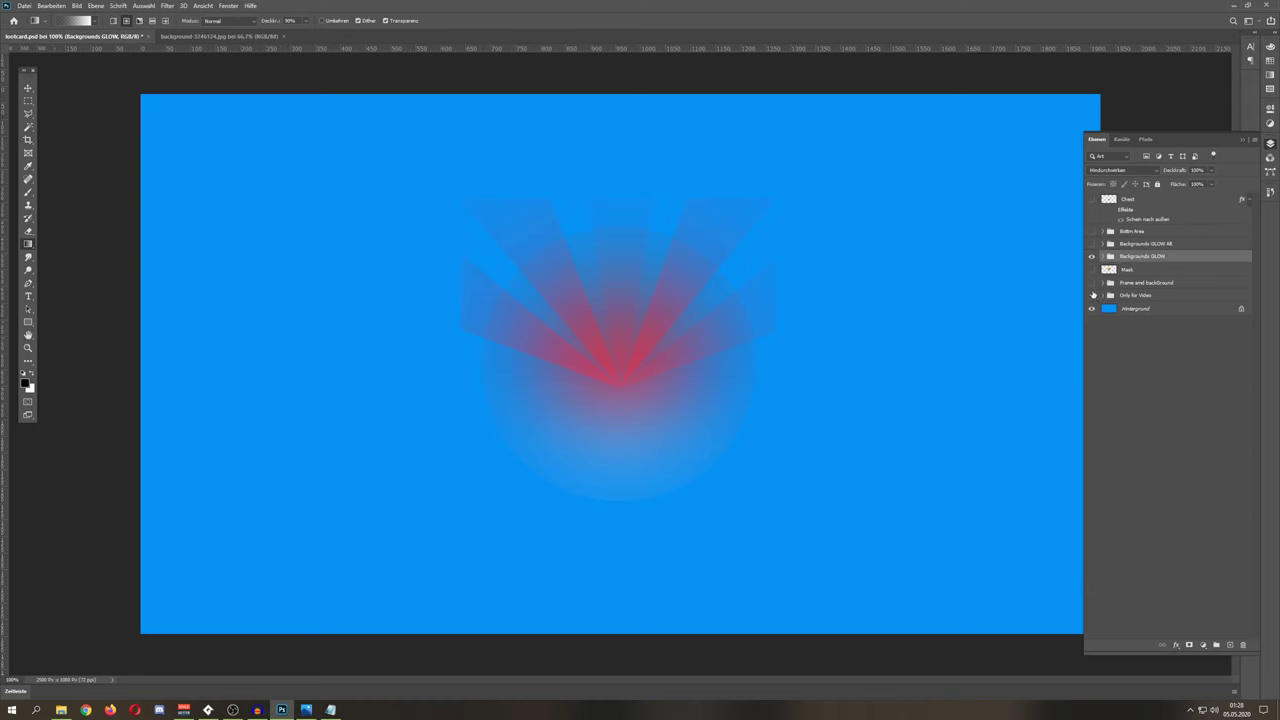
click(1092, 283)
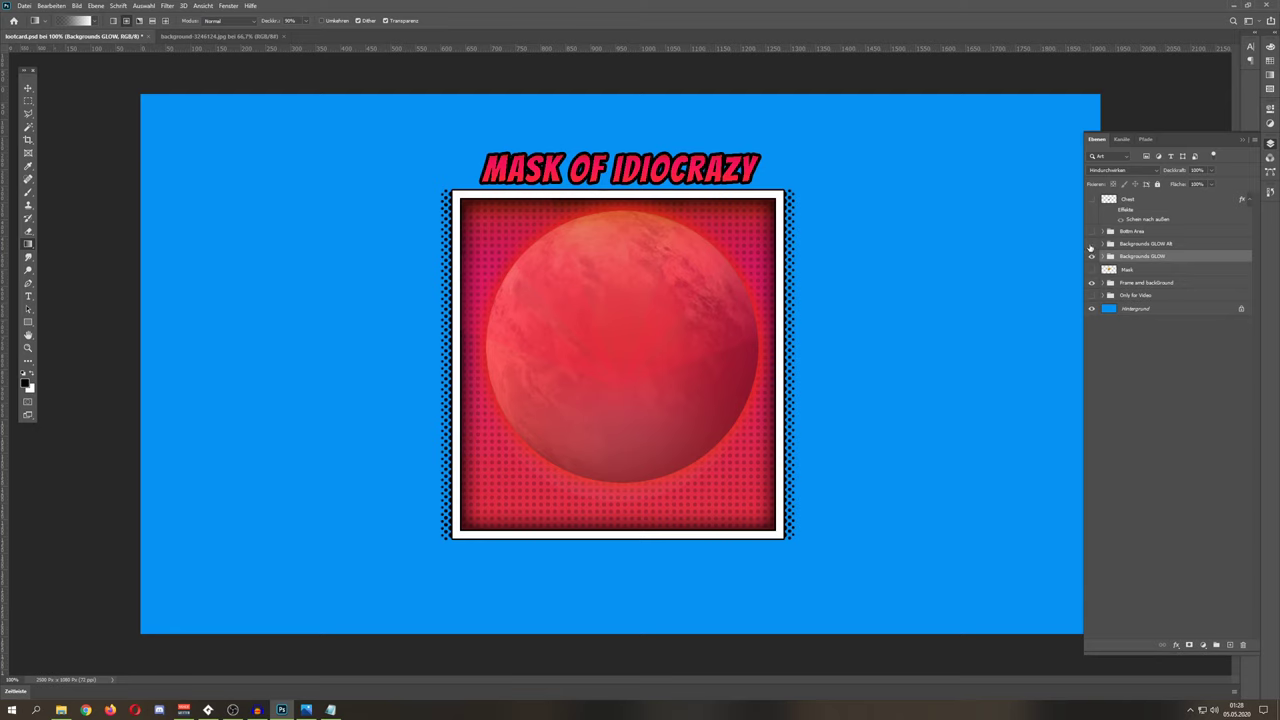
click(1091, 244)
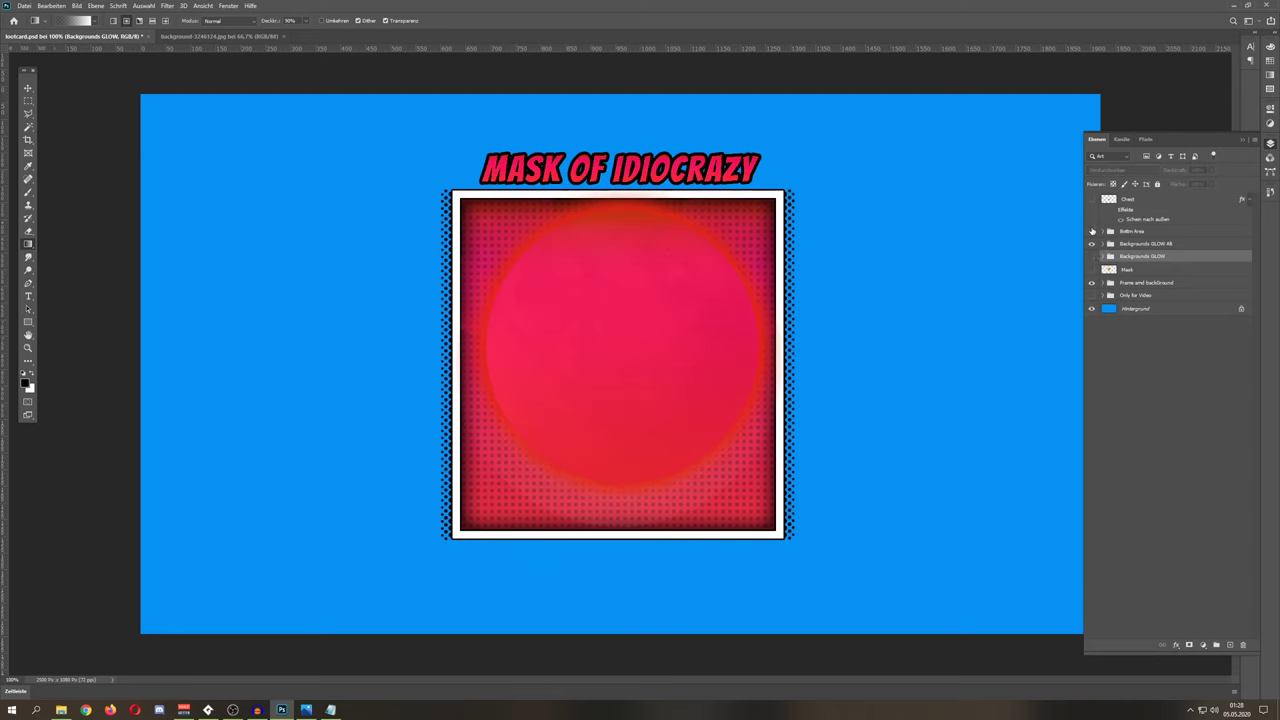
click(1092, 231)
click(1091, 244)
click(1092, 231)
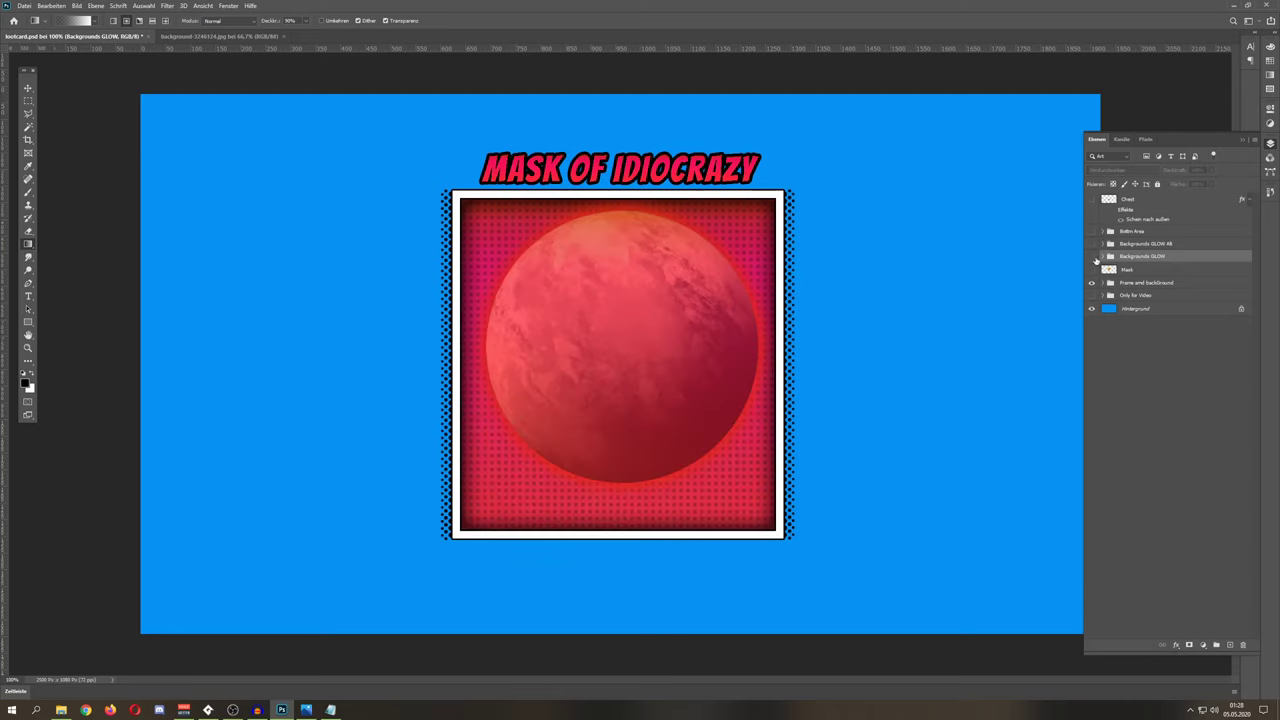
click(1091, 256)
click(1091, 282)
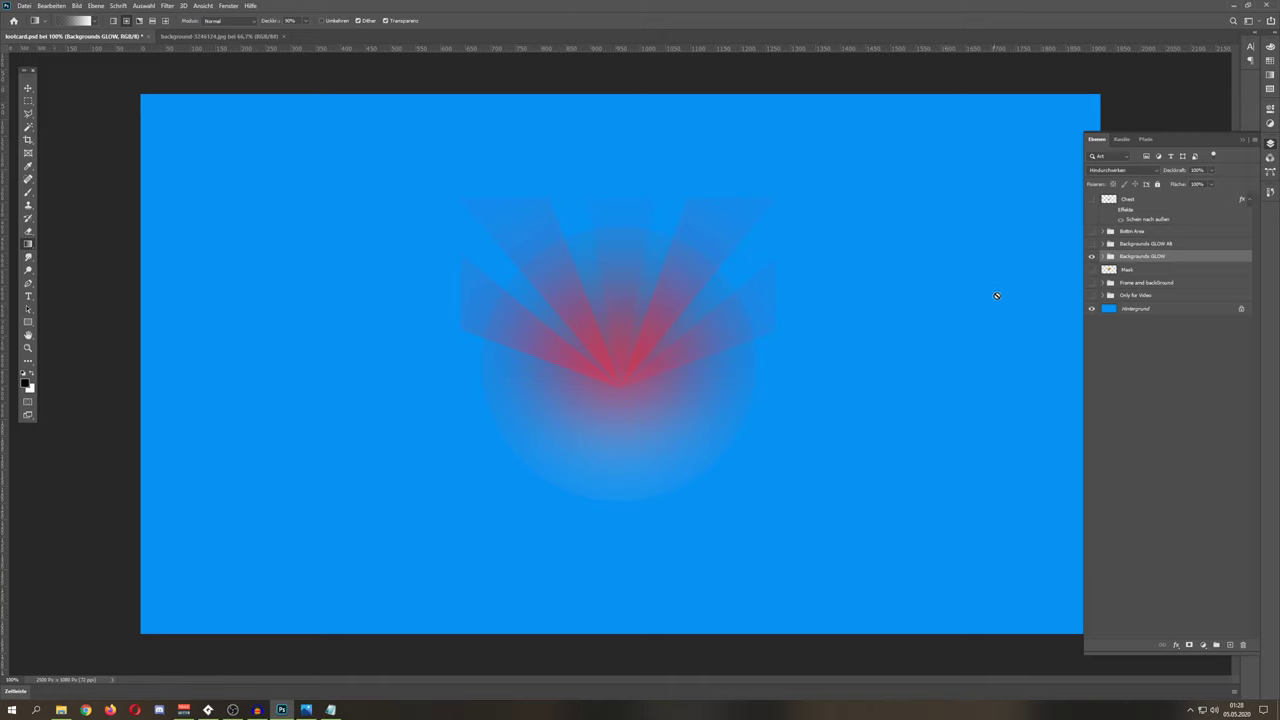
Step: Show the Chest layer above the light rays and examine the glowing chest in the reference image 4.png in the Photos viewer
click(1092, 201)
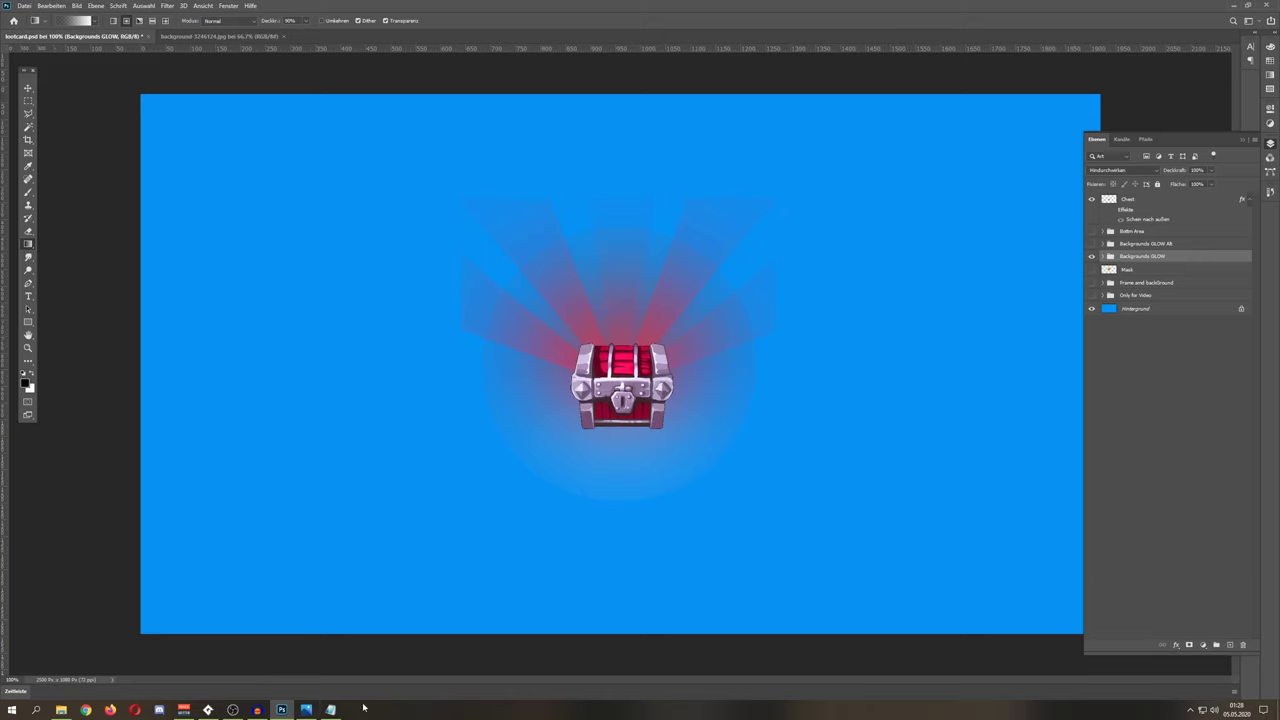
click(307, 711)
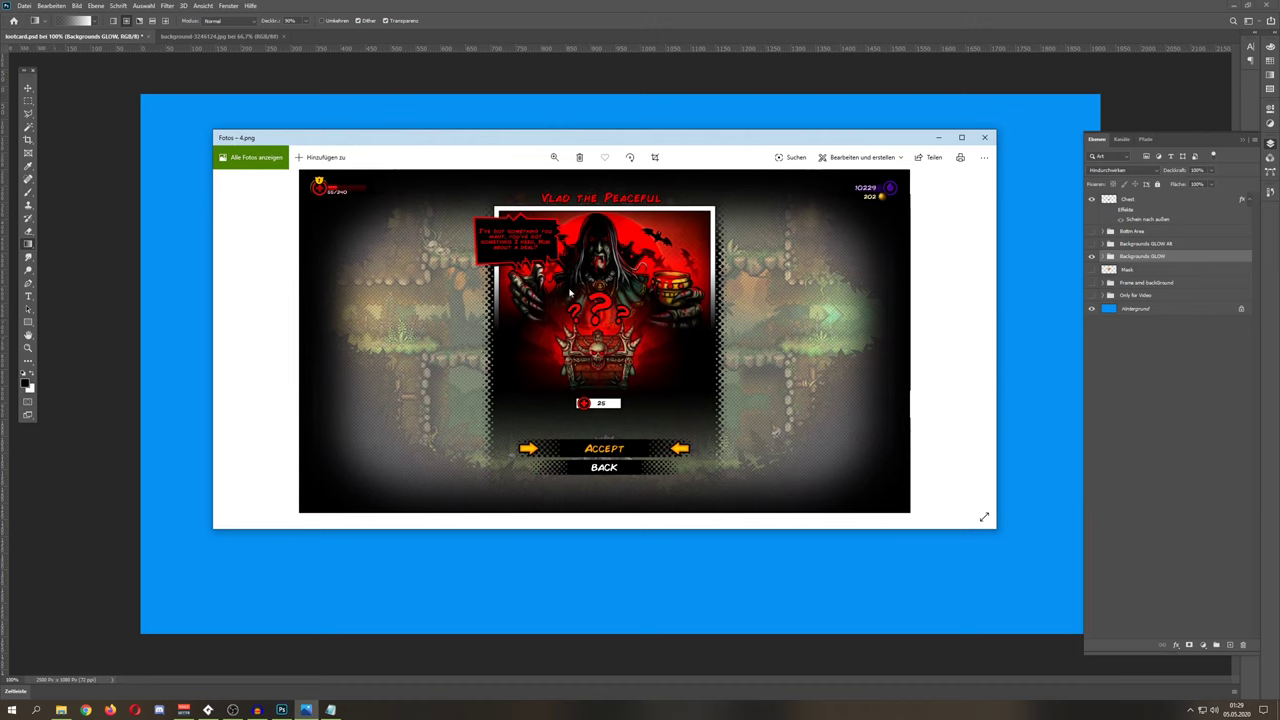
scroll(635, 380, up, 3)
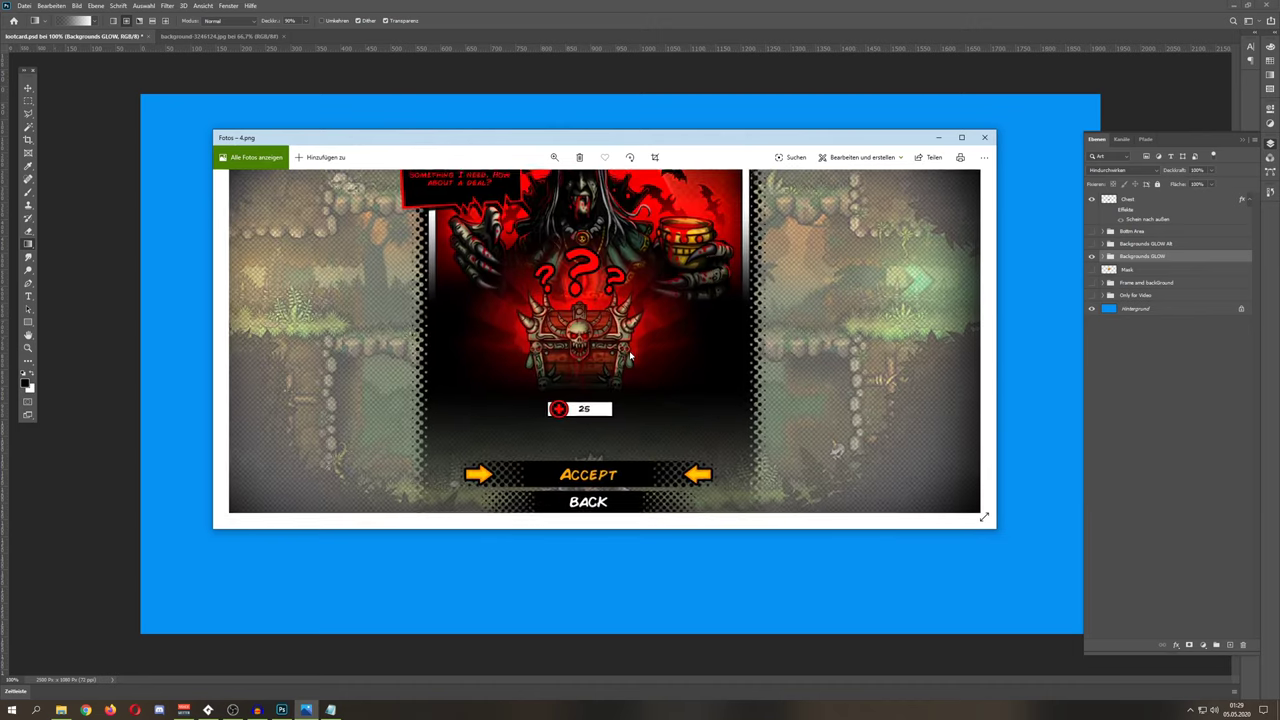
drag(635, 528, 635, 645)
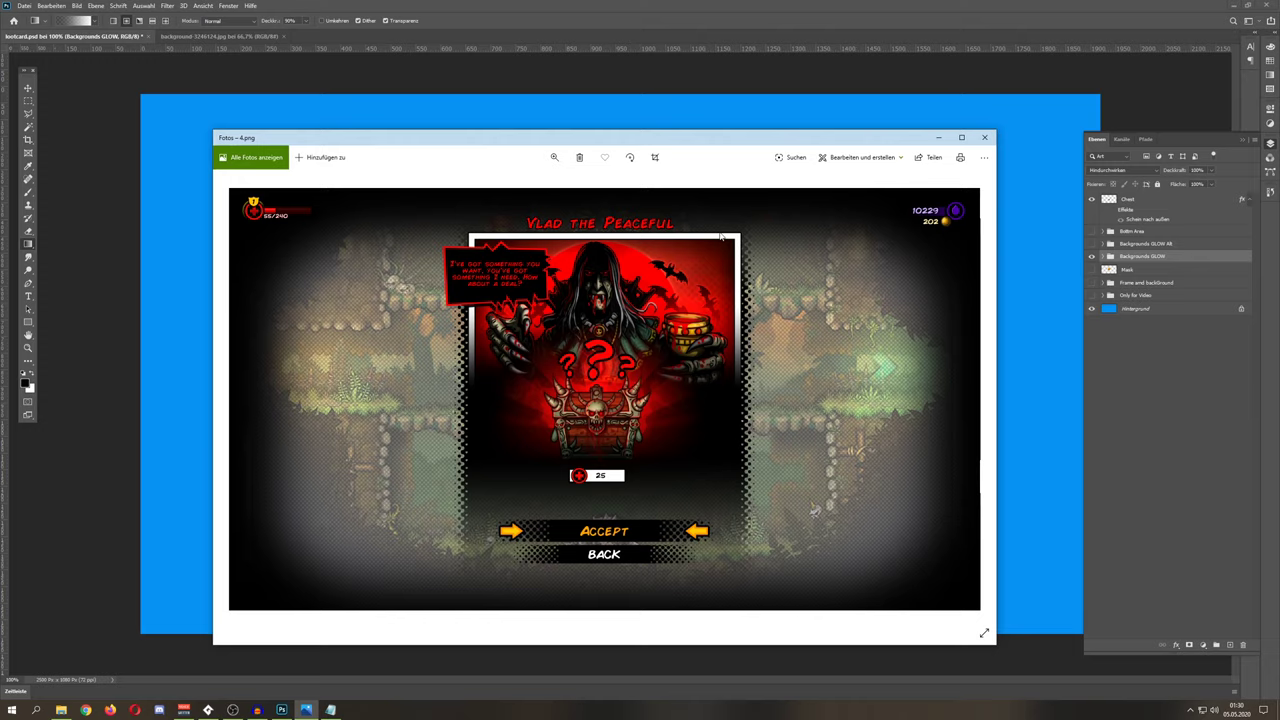
click(987, 138)
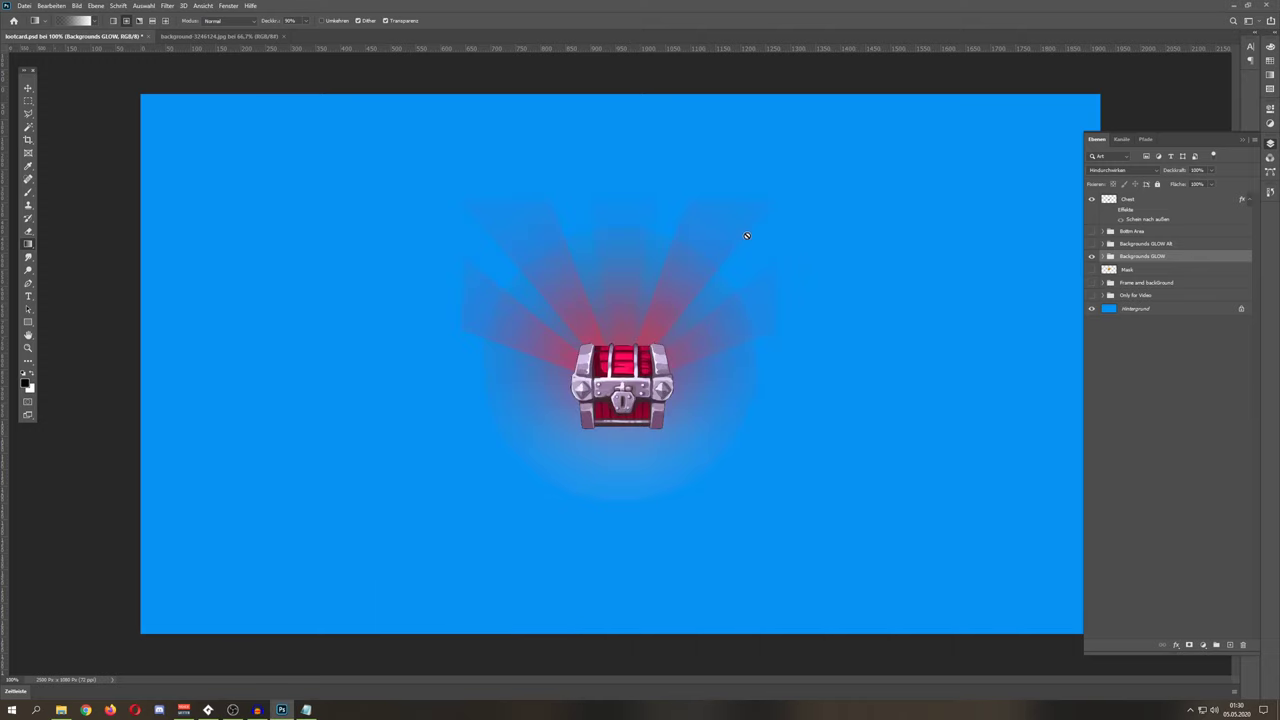
Step: Hide the Backgrounds GLOW group, then show and expand the bottom area group with the price and buttons
click(1092, 257)
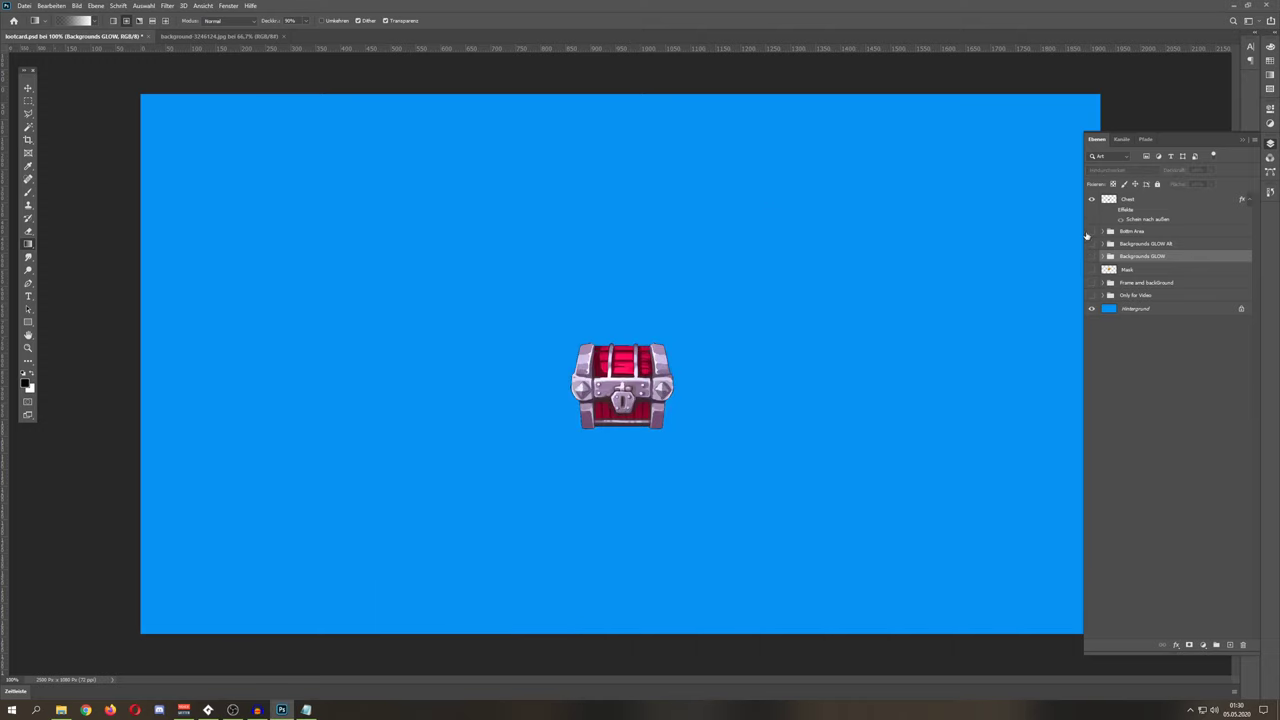
click(1091, 231)
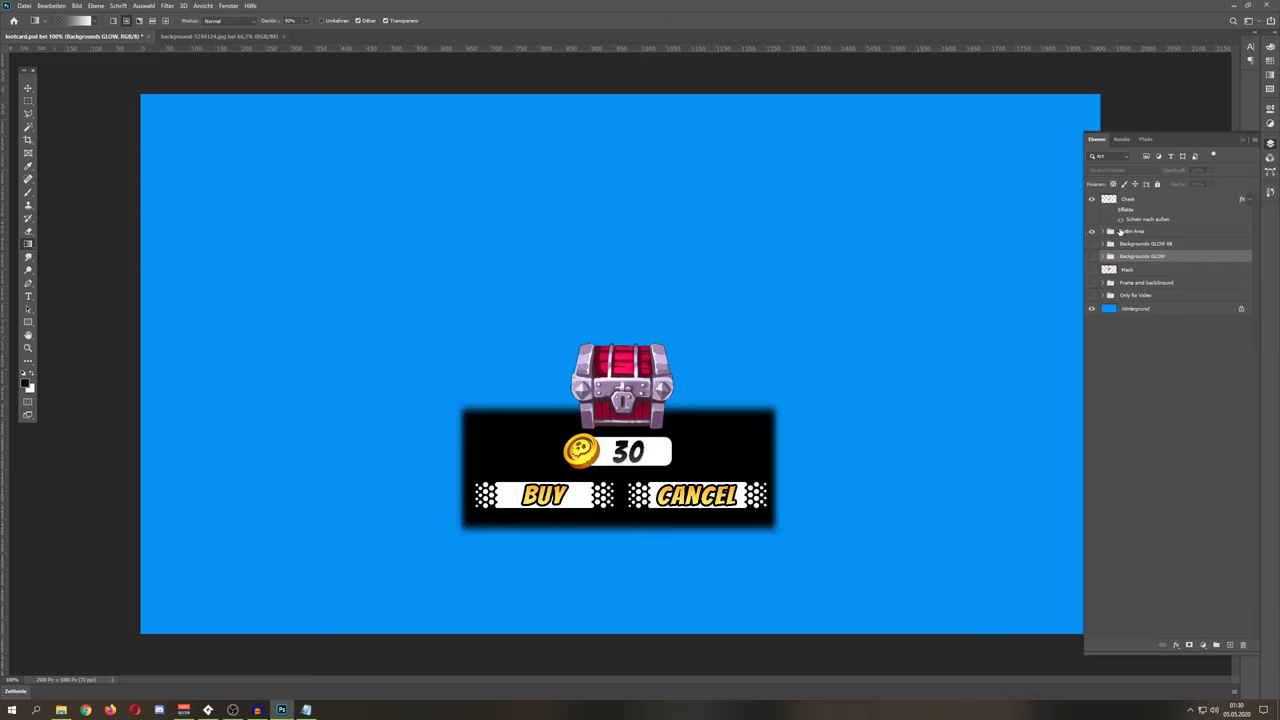
click(1103, 231)
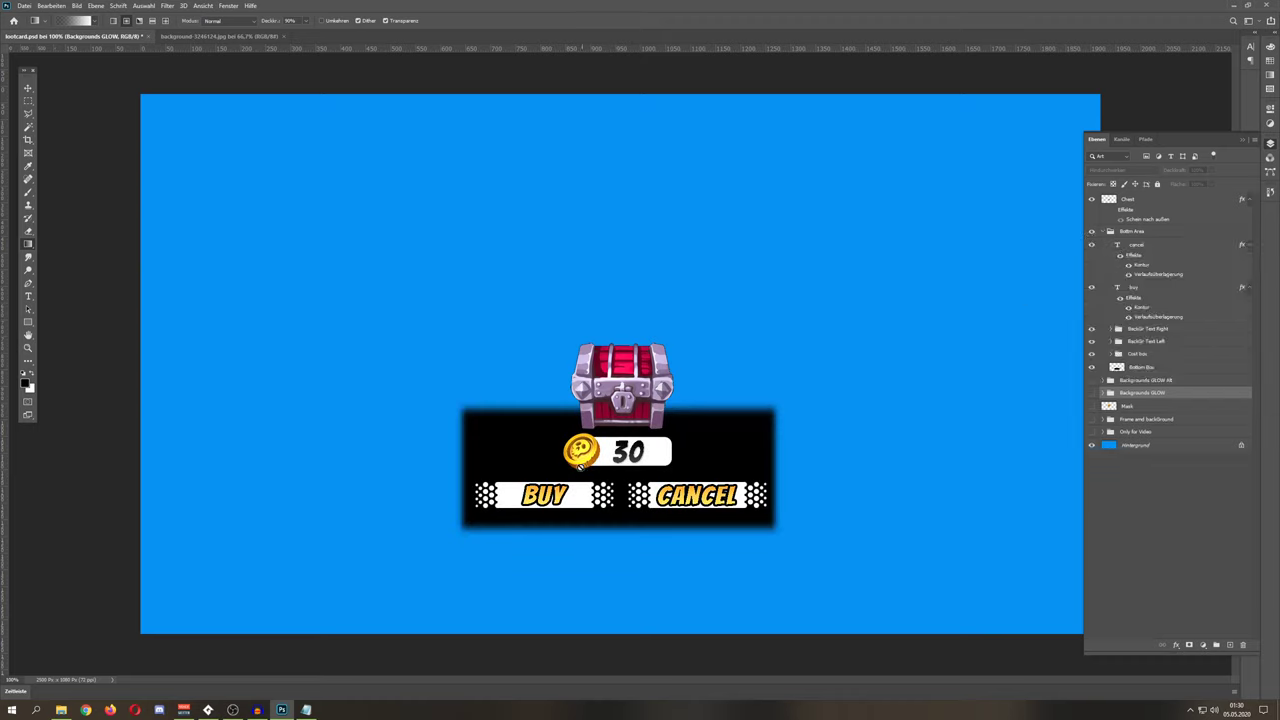
Step: Outline the black bottom box with a rectangular selection, bring up the Paint Bucket tool and the filter list, and deselect
click(31, 103)
drag(461, 404, 773, 526)
click(168, 6)
click(172, 8)
click(28, 243)
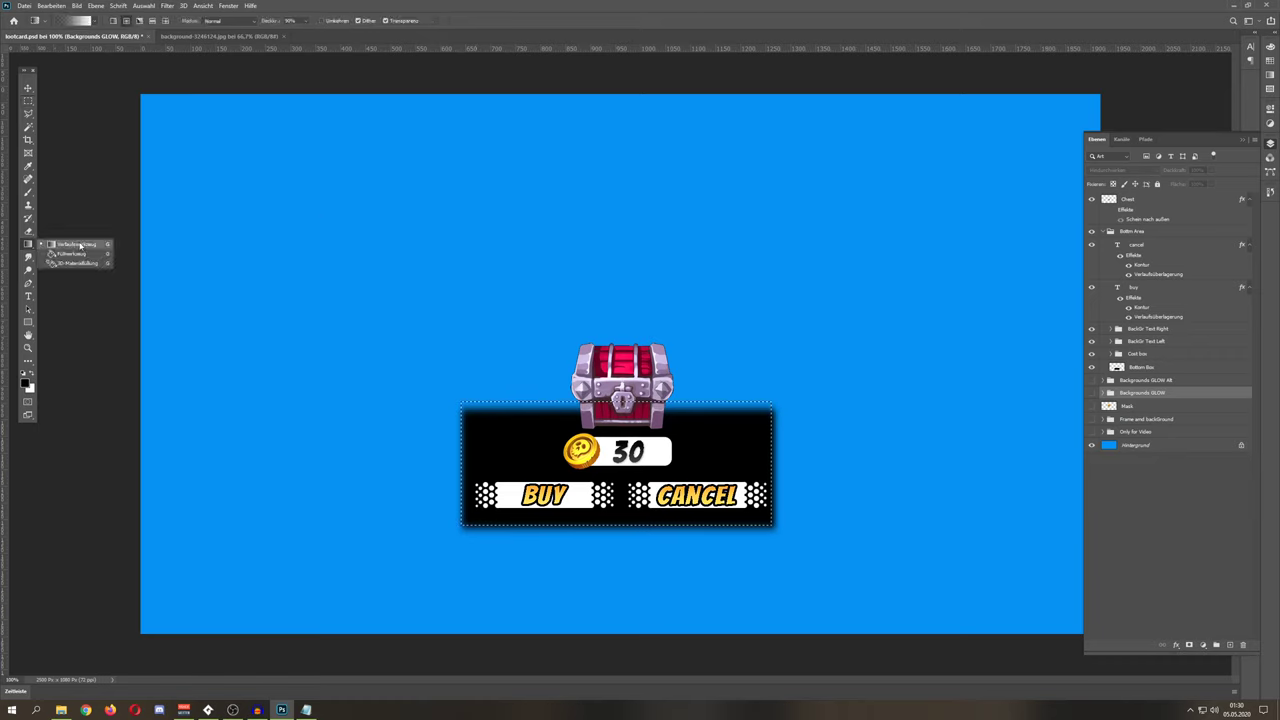
click(78, 252)
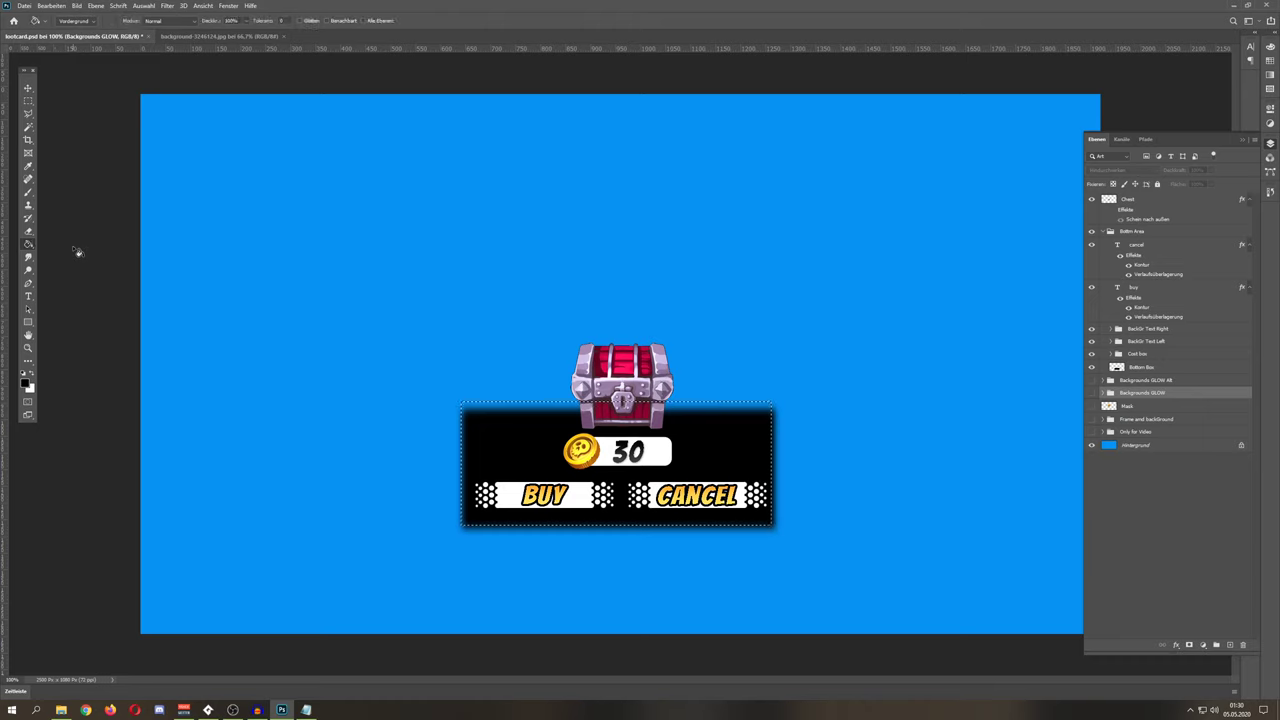
click(167, 6)
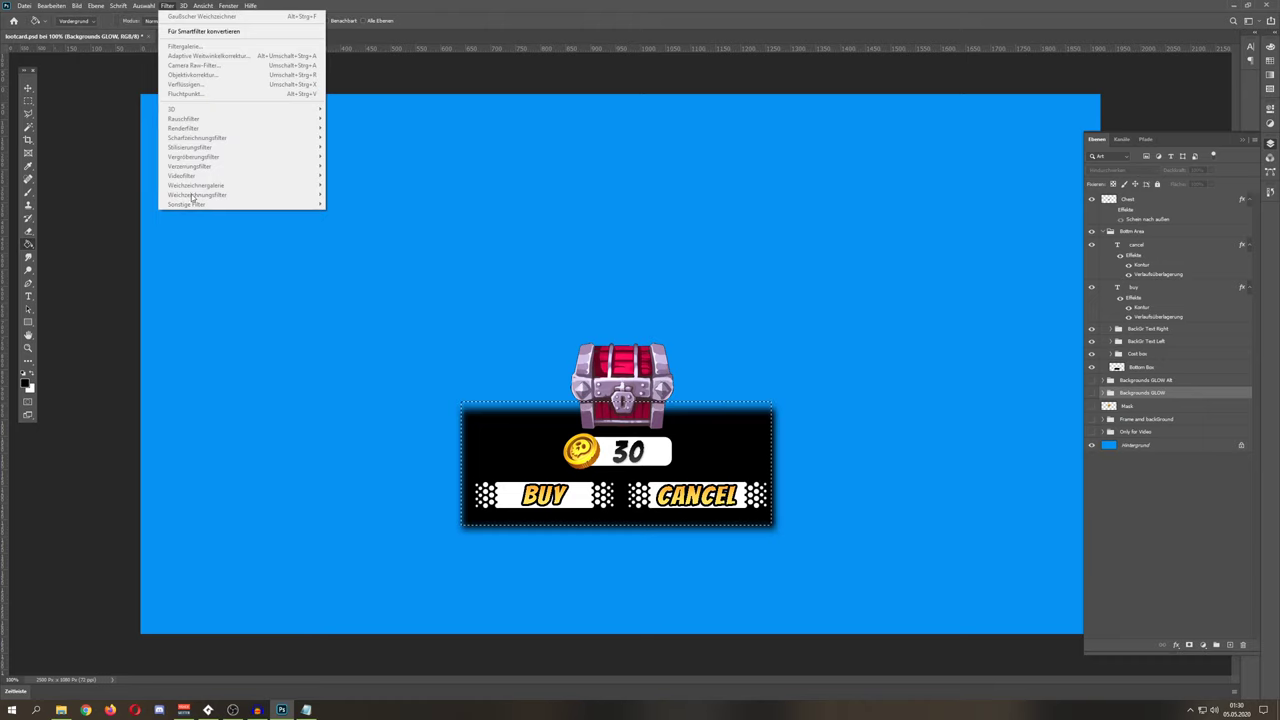
click(589, 9)
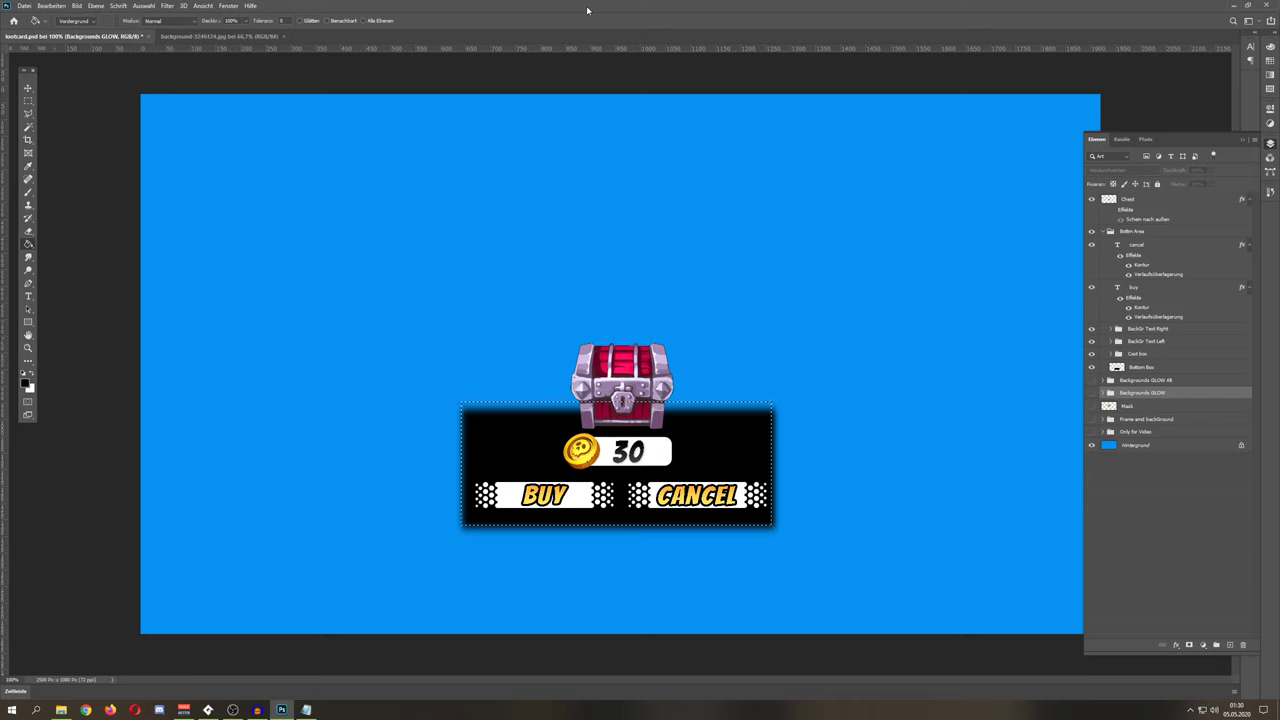
key(ctrl+d)
Step: Select the layer of the white rounded plate behind the price 30 with the Move tool
click(28, 347)
click(665, 460)
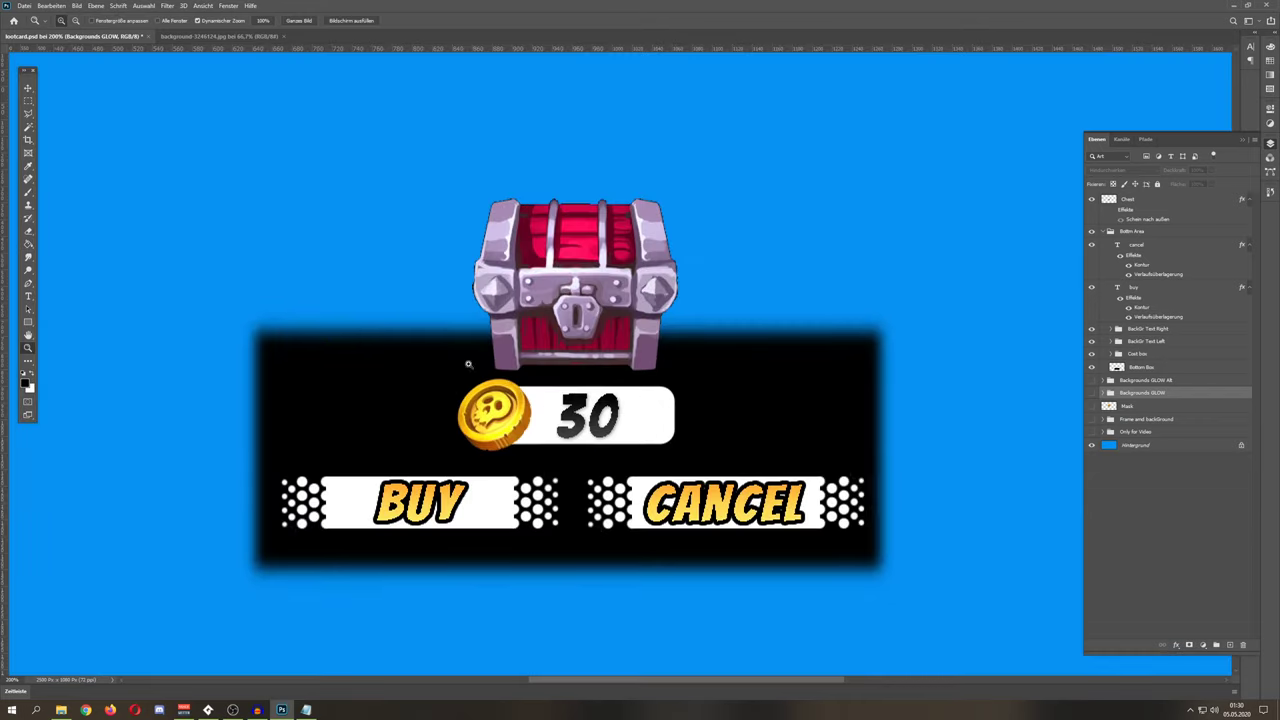
key(v)
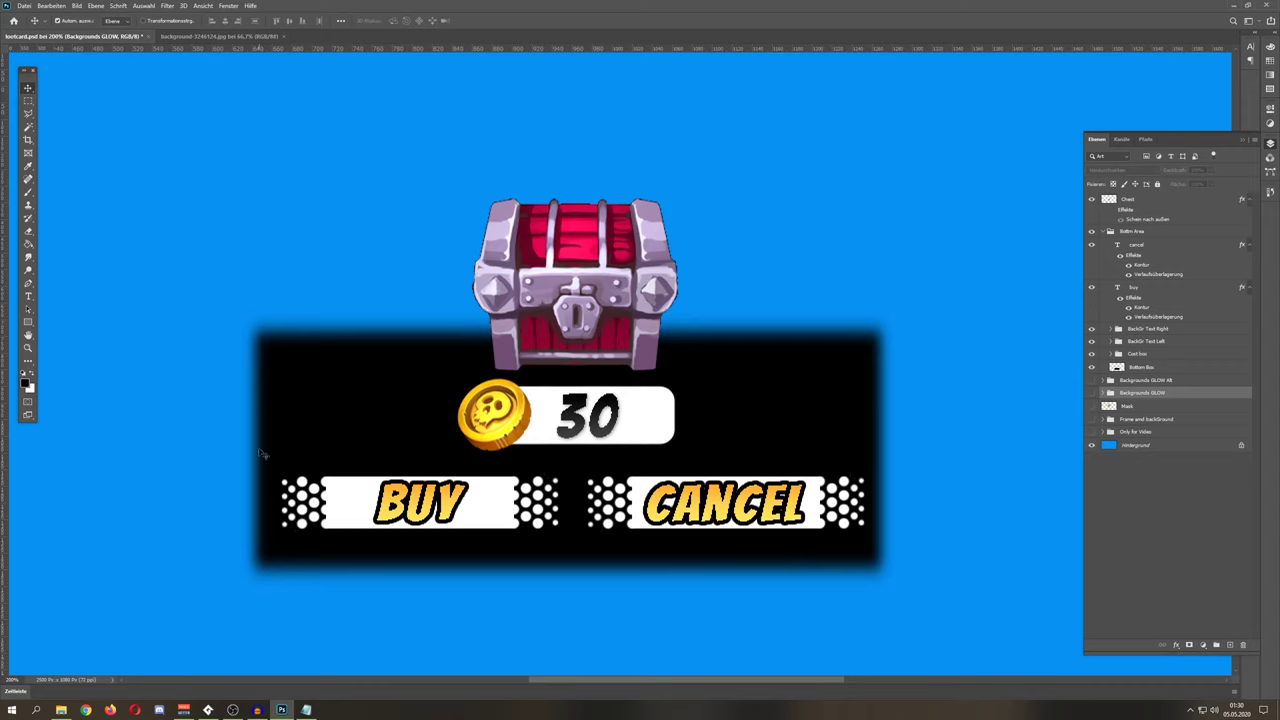
click(666, 405)
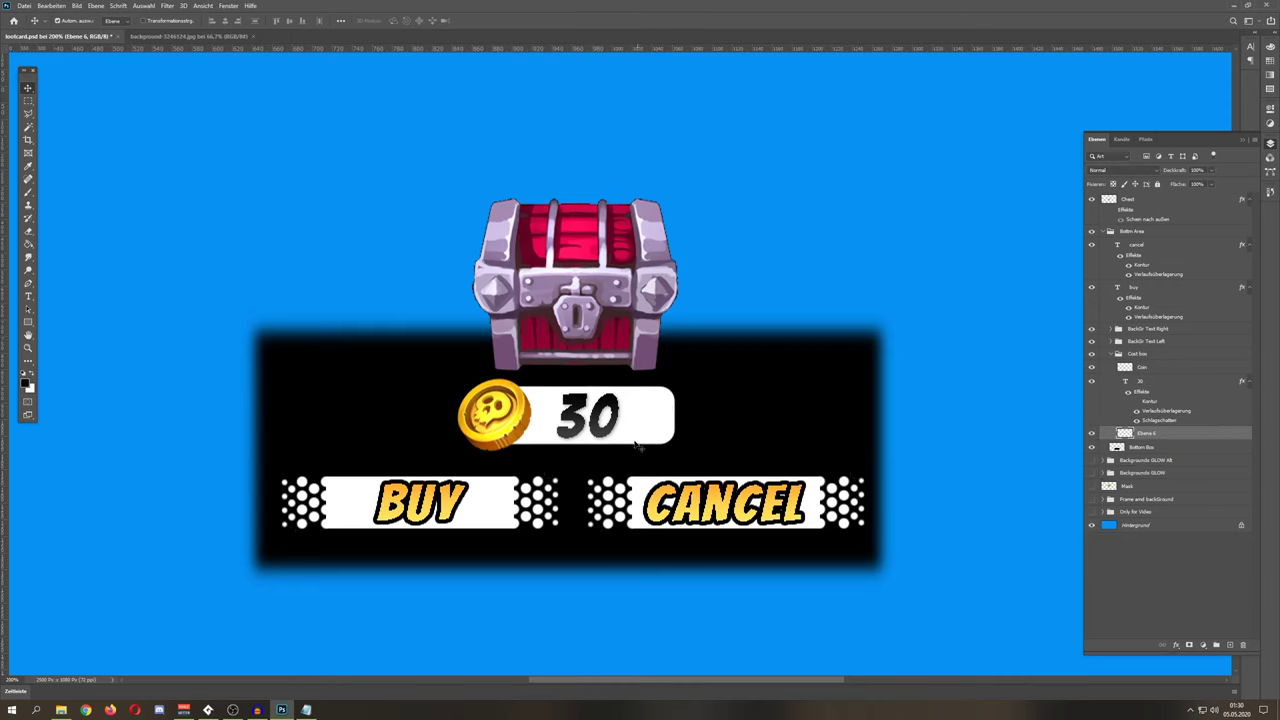